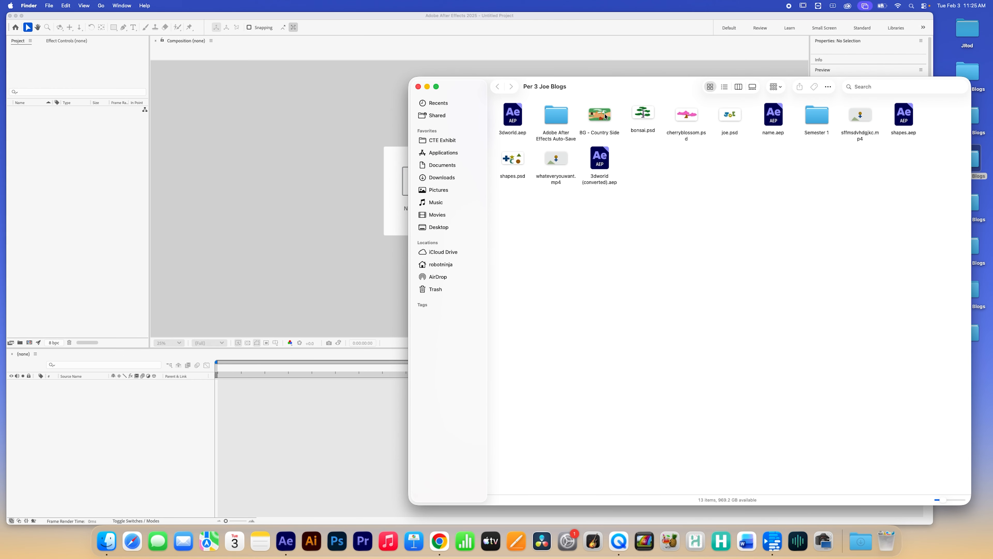
- Import BG - Country Side.psd as Composition - Retain Layer Sizes with editable layer styles and open the resulting composition
{"action": "left_click_drag", "start_coordinate": [604, 118], "coordinate": [80, 183]}
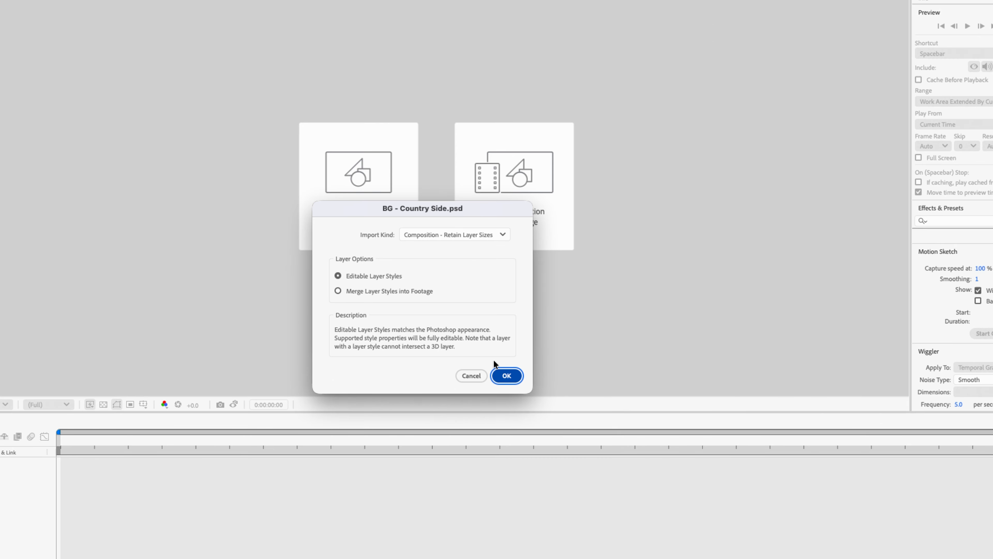
{"action": "left_click", "coordinate": [506, 376]}
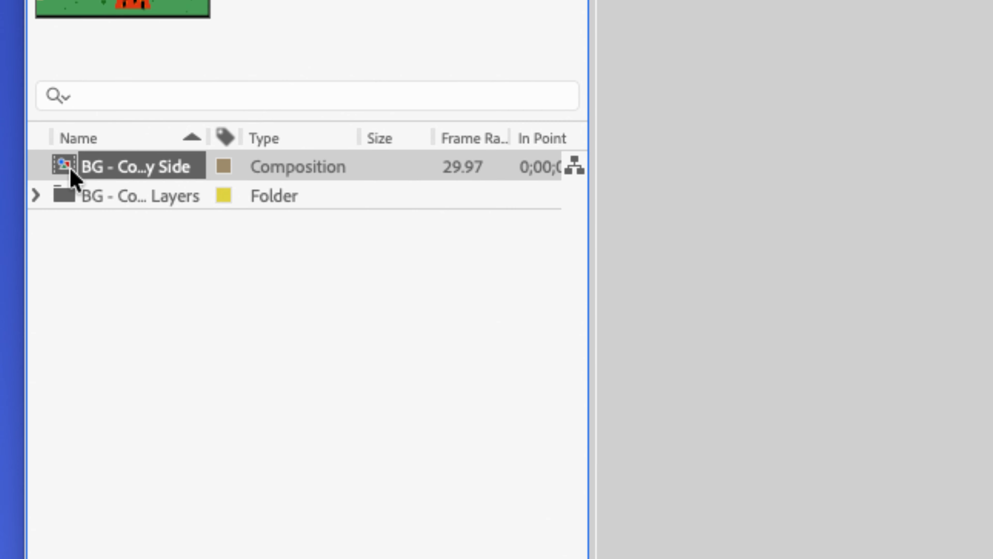
{"action": "double_click", "coordinate": [70, 167]}
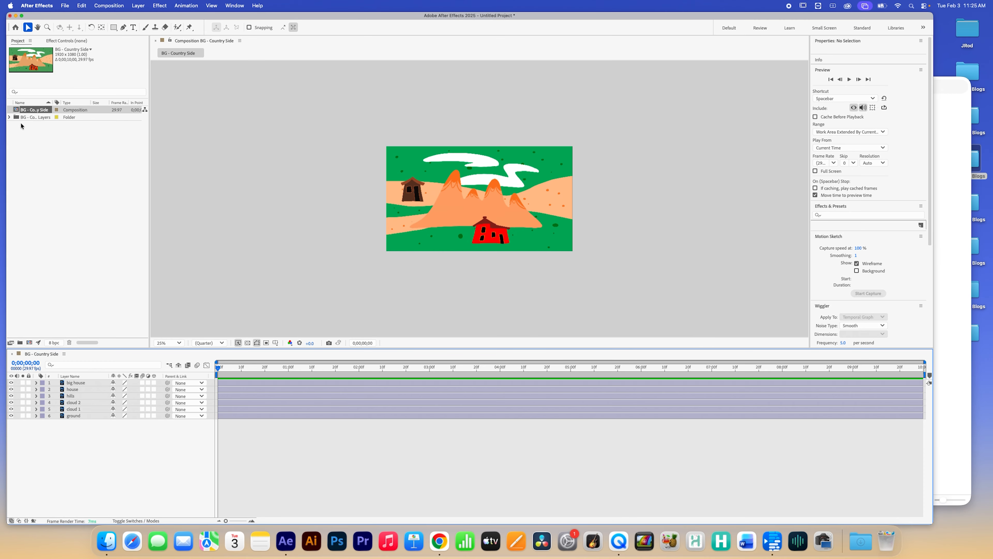
{"action": "key", "text": "period"}
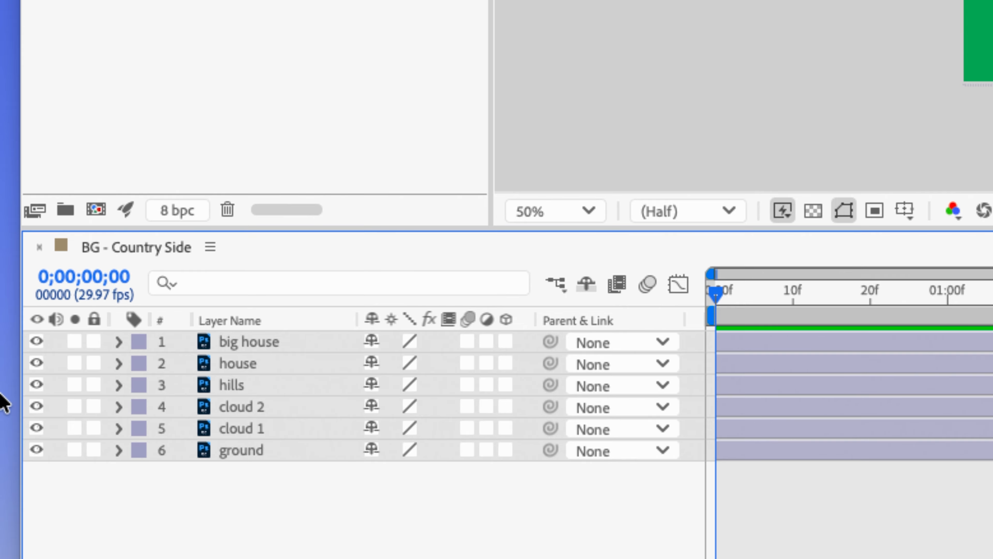
- Make all six layers, from big house down to ground, 3D layers
{"action": "left_click", "coordinate": [294, 346]}
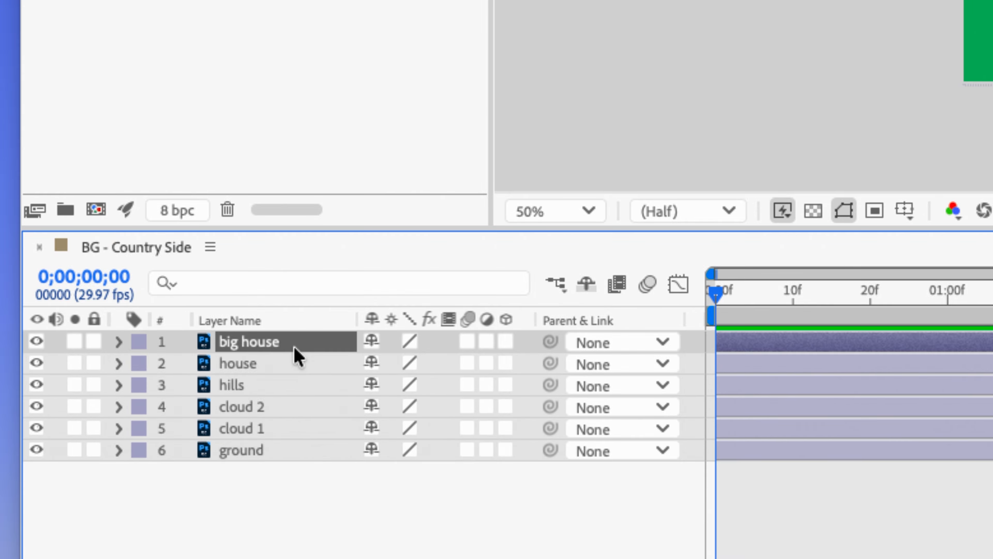
{"action": "left_click", "coordinate": [296, 370]}
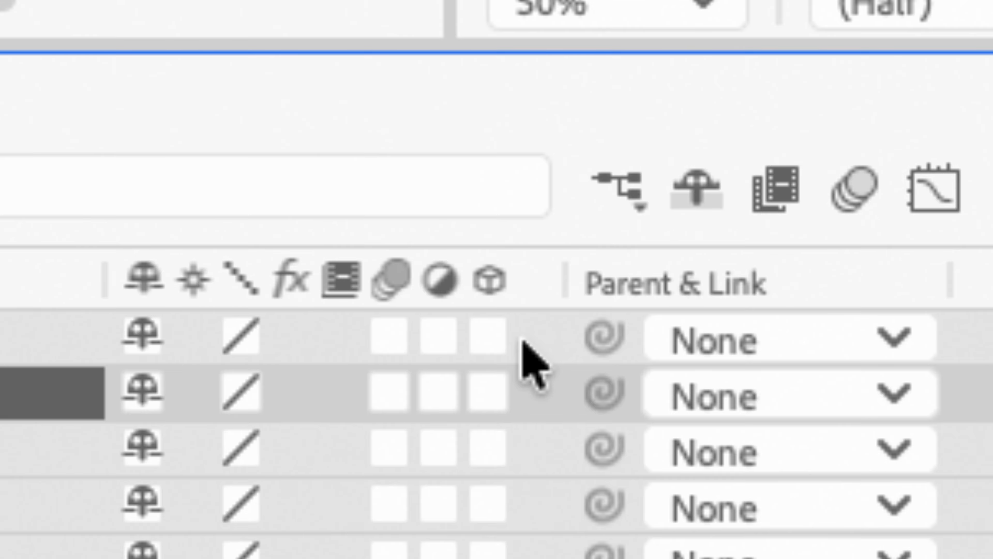
{"action": "left_click", "coordinate": [487, 337]}
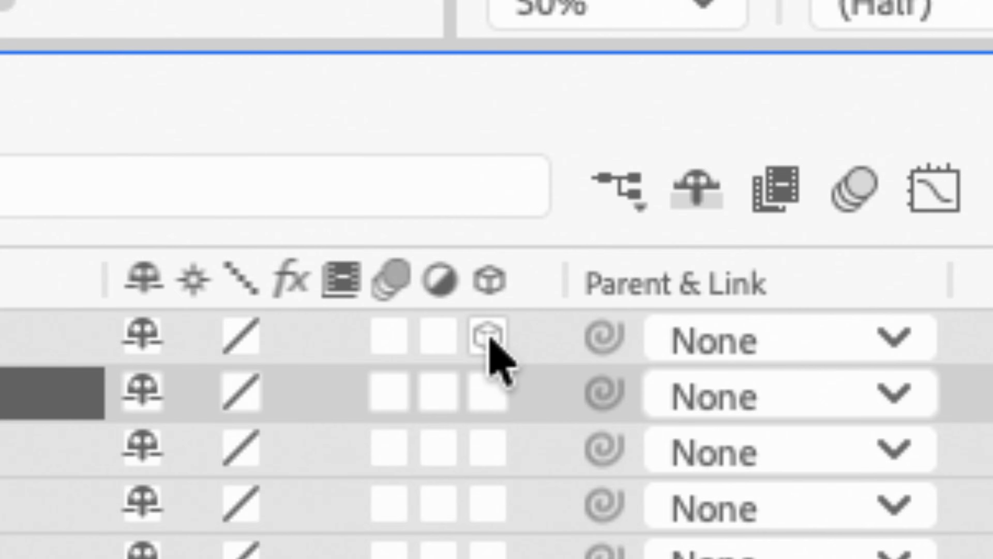
{"action": "left_click_drag", "start_coordinate": [490, 340], "coordinate": [516, 402]}
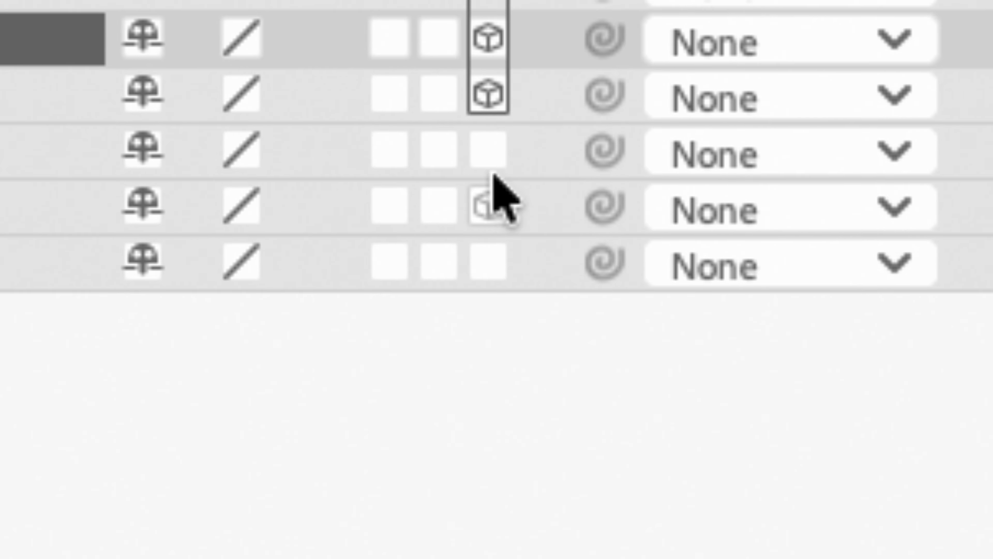
{"action": "left_click_drag", "start_coordinate": [492, 172], "coordinate": [483, 315]}
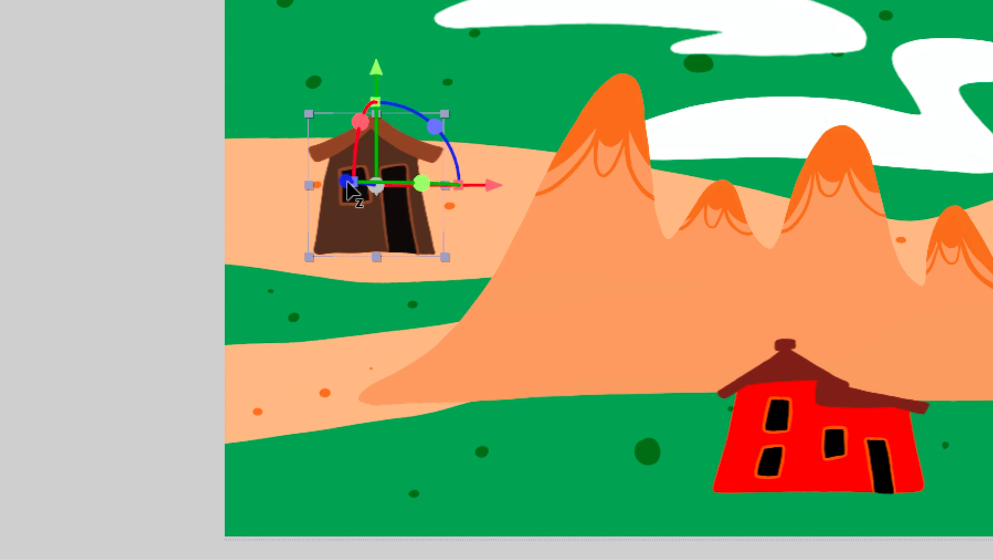
- Show the composition in 2 Views
{"action": "left_click_drag", "start_coordinate": [345, 181], "coordinate": [325, 193]}
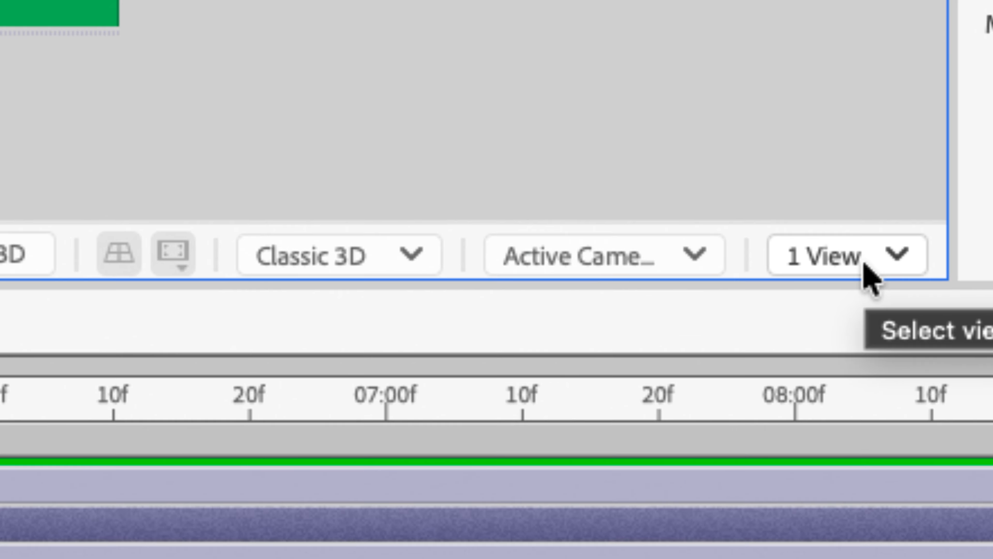
{"action": "left_click", "coordinate": [853, 264]}
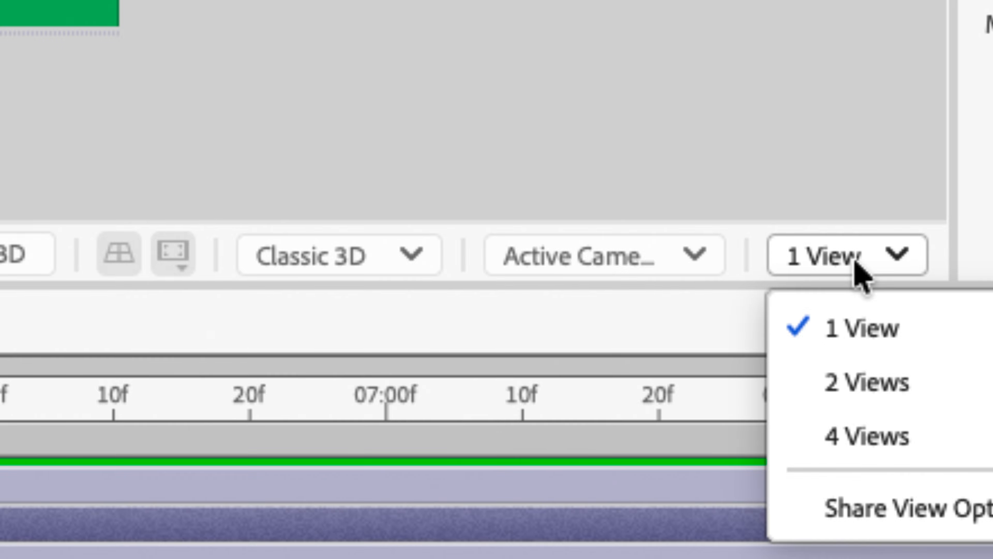
{"action": "left_click", "coordinate": [871, 385]}
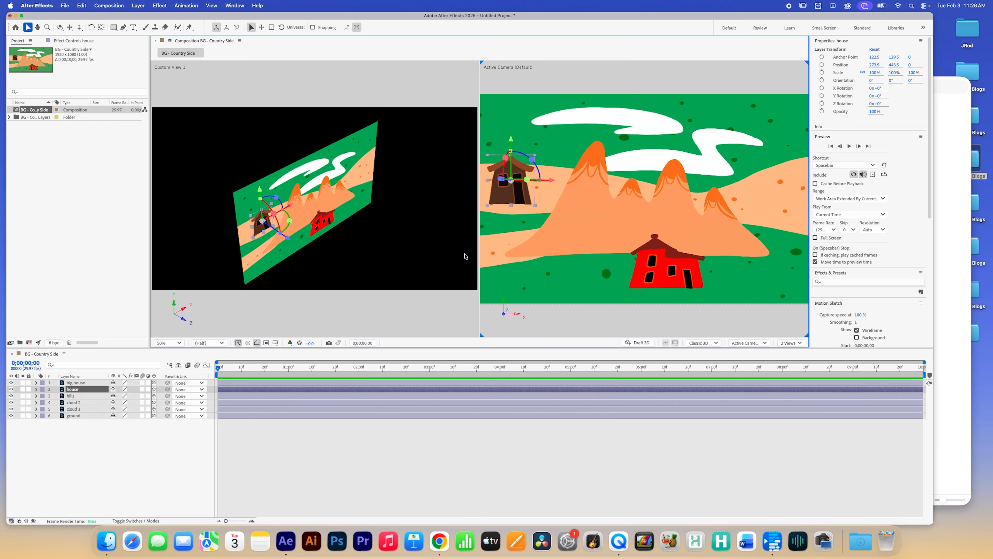
- Select the ground layer and reveal its transform properties in the timeline
{"action": "left_click", "coordinate": [240, 194]}
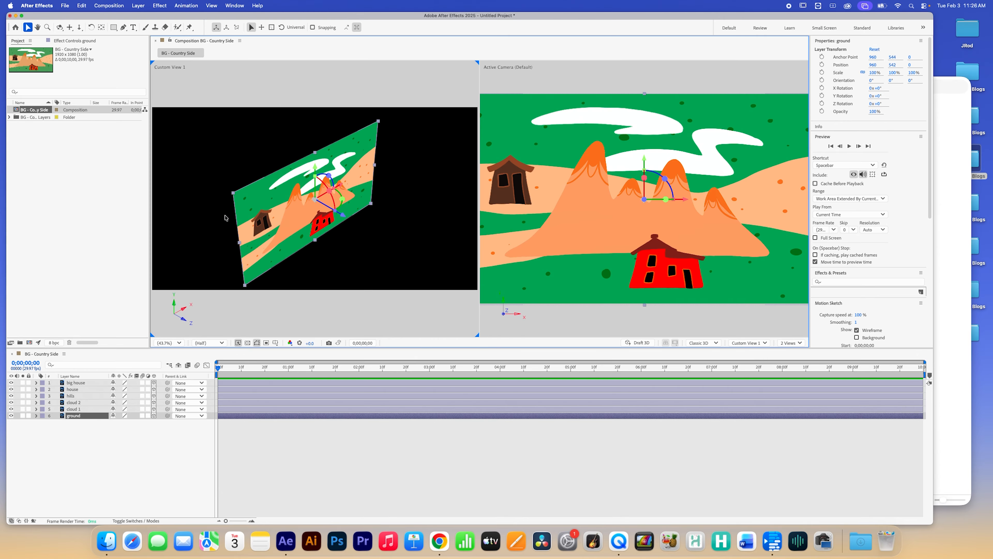
{"action": "key", "text": "r"}
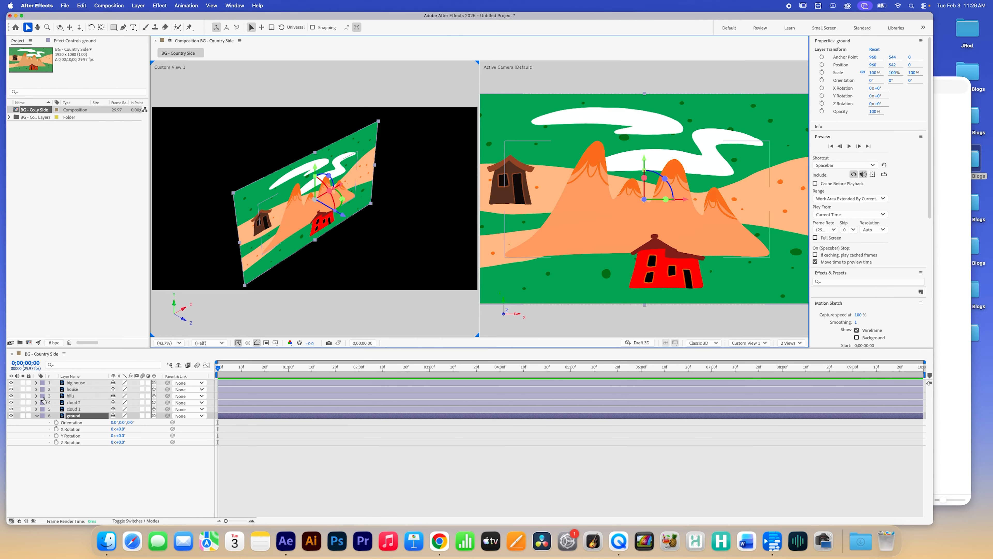
{"action": "left_click", "coordinate": [36, 415]}
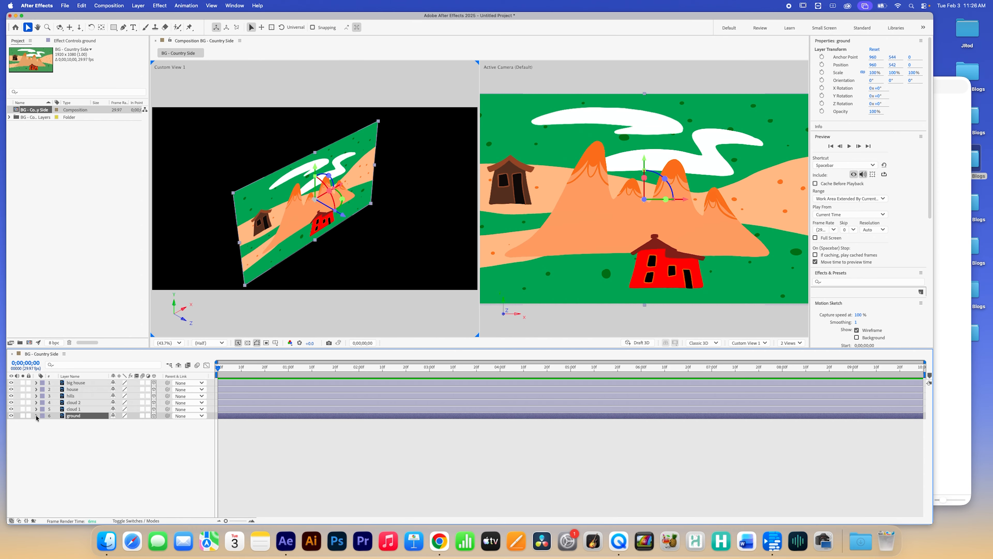
{"action": "left_click", "coordinate": [35, 415]}
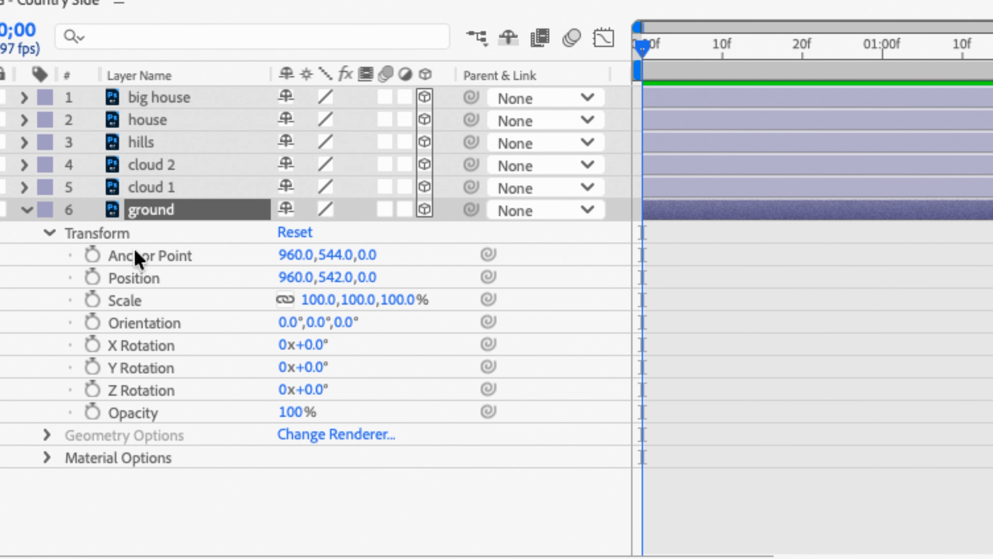
- Examine the ground layer's Orientation and its X, Y and Z Rotation properties
{"action": "left_click", "coordinate": [147, 328]}
{"action": "left_click", "coordinate": [148, 344]}
{"action": "left_click", "coordinate": [137, 368]}
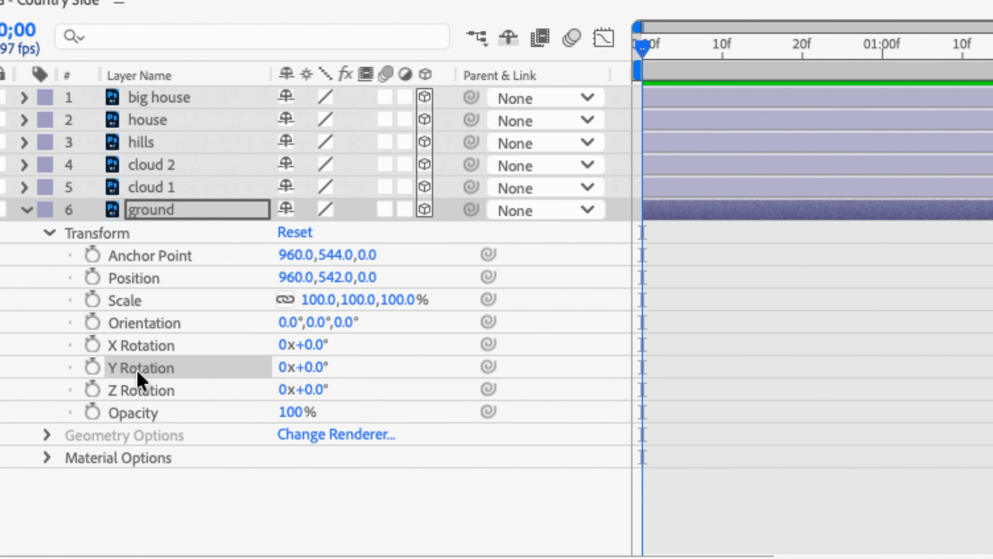
{"action": "left_click", "coordinate": [139, 389]}
{"action": "left_click", "coordinate": [138, 368]}
{"action": "left_click", "coordinate": [137, 345]}
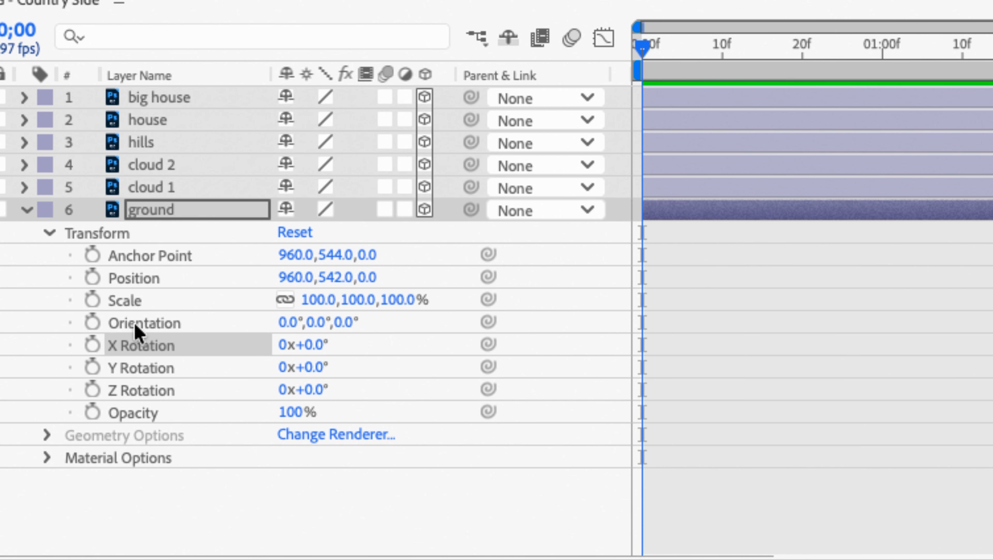
{"action": "left_click", "coordinate": [137, 324]}
{"action": "left_click", "coordinate": [134, 351]}
{"action": "left_click", "coordinate": [135, 372]}
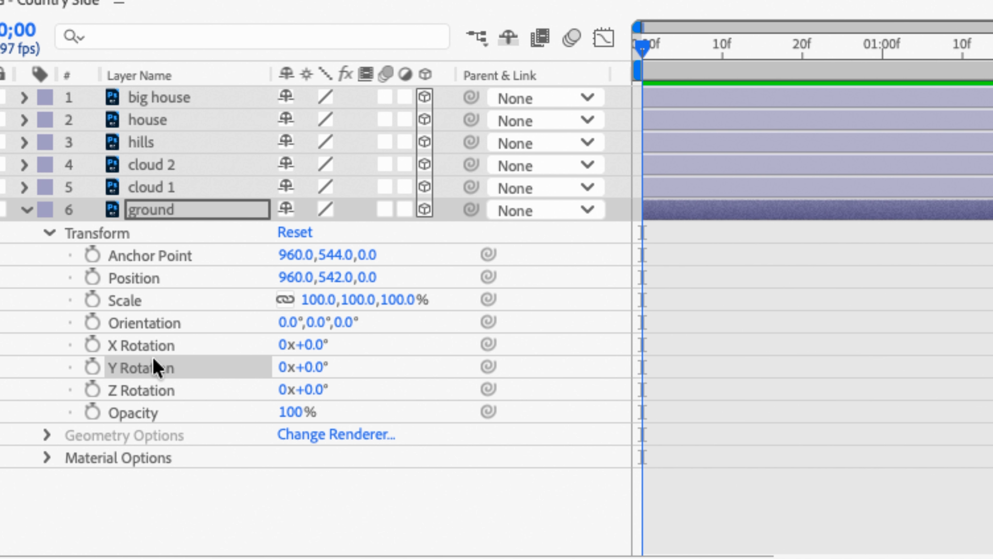
- Set the ground layer's X Rotation to 90° to lay it flat
{"action": "left_click", "coordinate": [201, 345]}
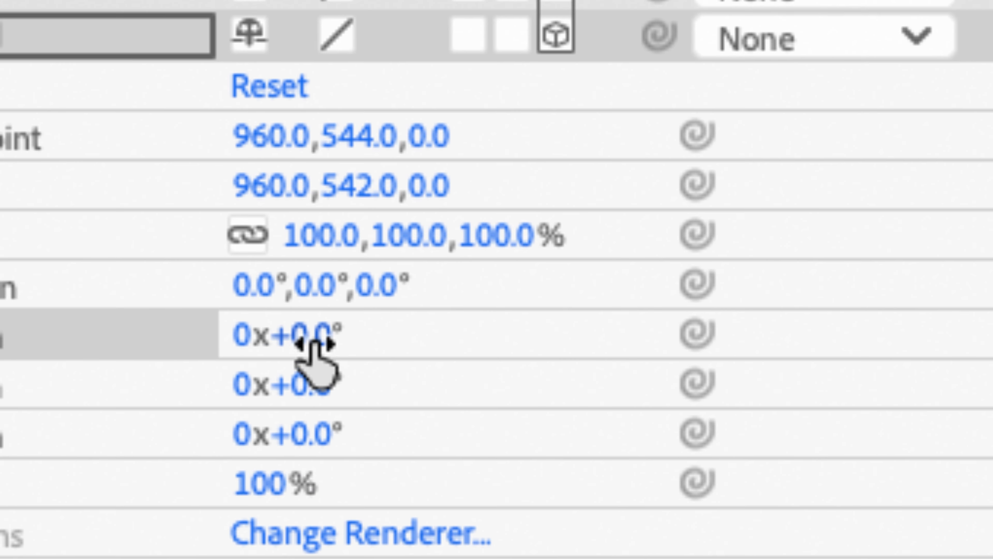
{"action": "left_click", "coordinate": [315, 338]}
{"action": "type", "text": "90"}
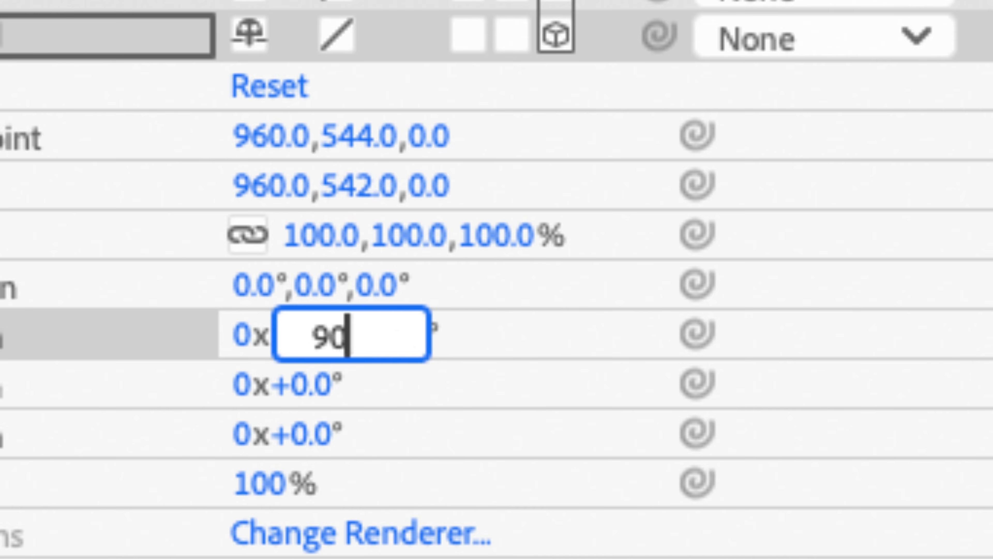
{"action": "key", "text": "Return"}
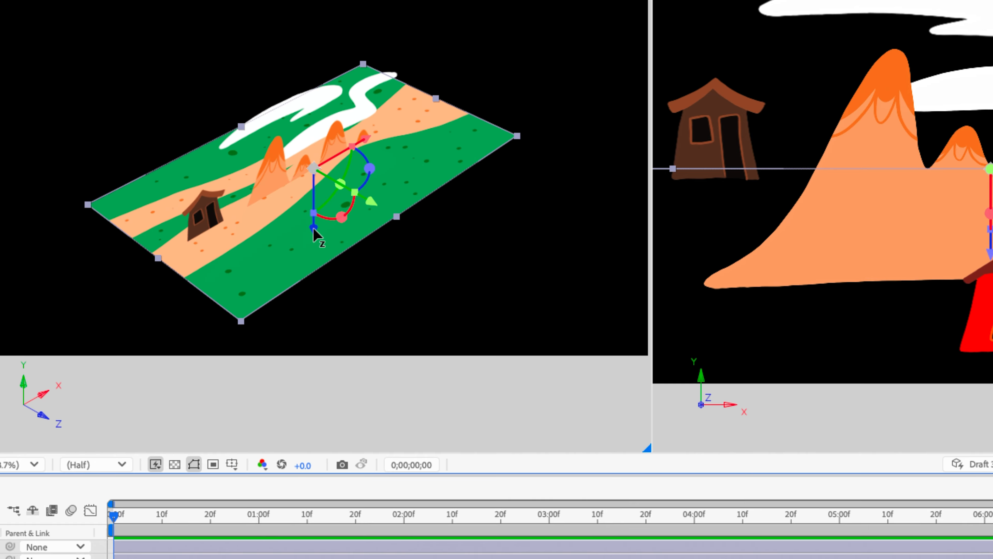
- Move the ground layer down beneath the hills and houses to a Y position of about 983.8, and deselect it
{"action": "left_click_drag", "start_coordinate": [312, 228], "coordinate": [316, 297]}
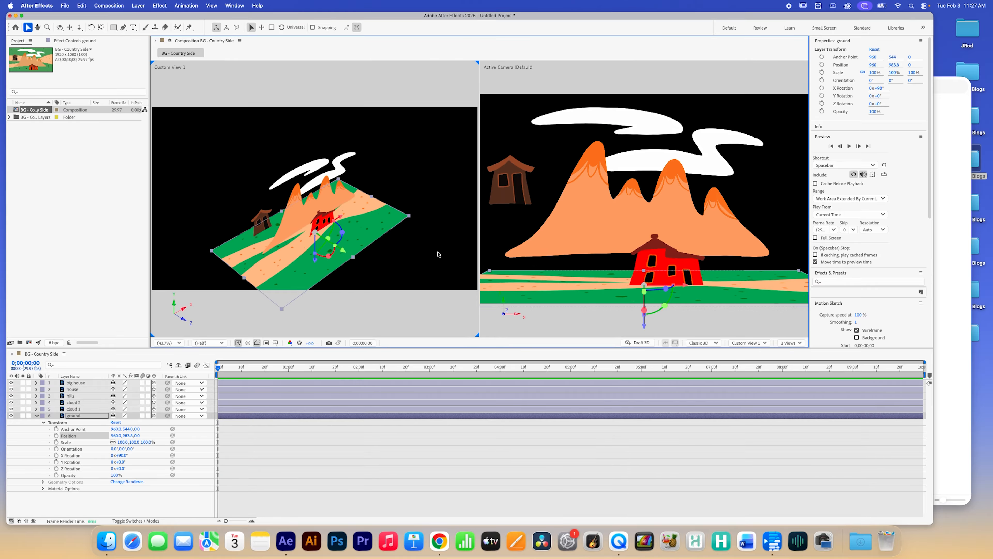
{"action": "left_click", "coordinate": [427, 315]}
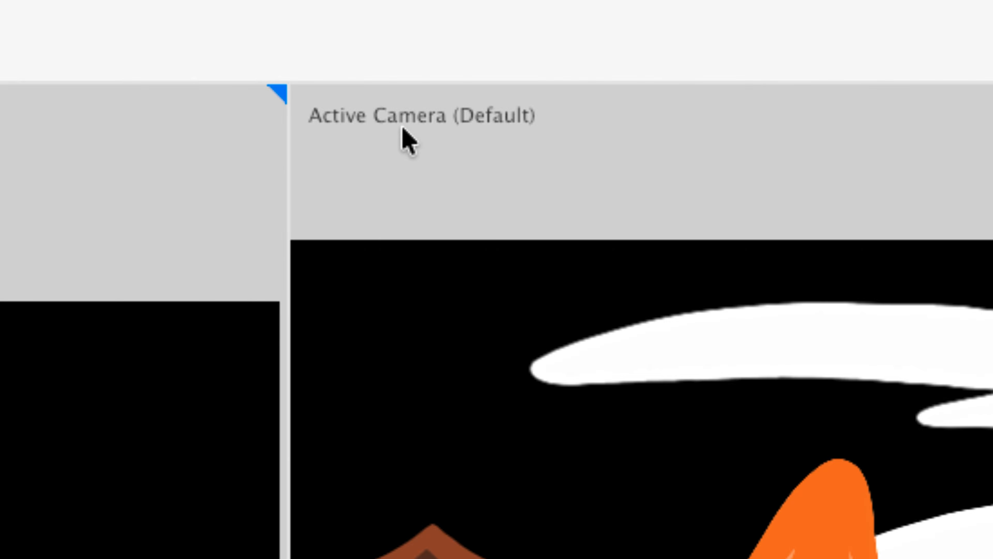
- Check which 3D view each of the two viewports uses, keeping Custom View 1 for the angled one
{"action": "left_click", "coordinate": [116, 150]}
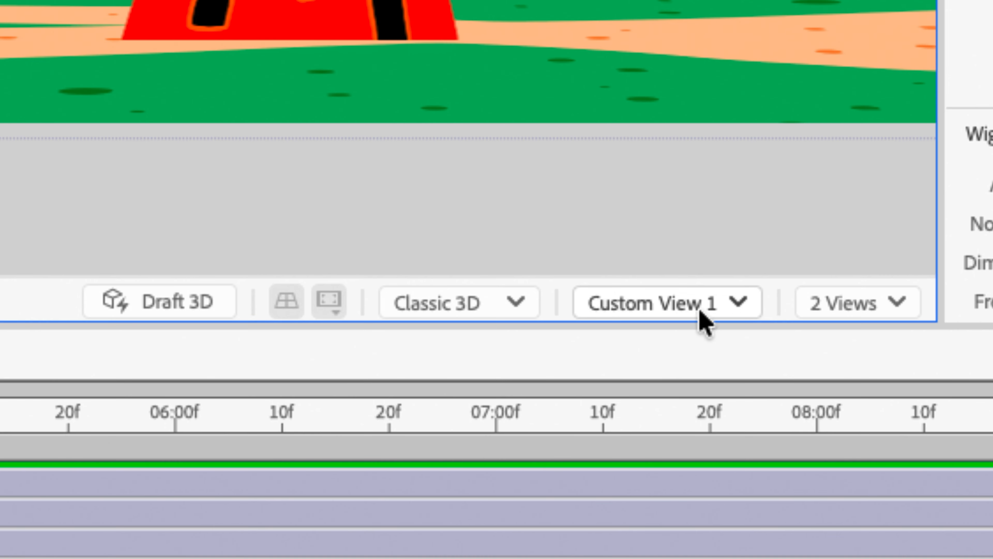
{"action": "left_click", "coordinate": [702, 313]}
{"action": "left_click", "coordinate": [699, 192]}
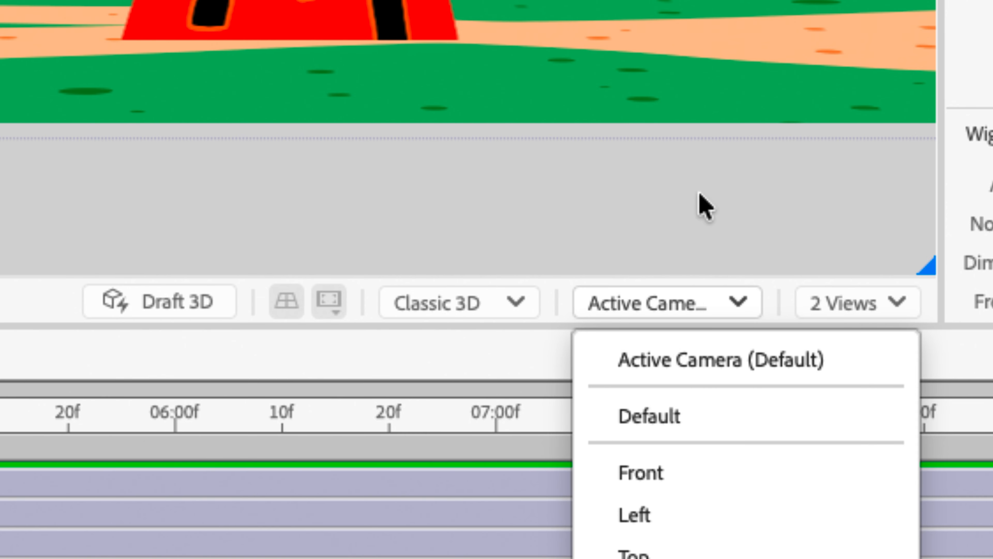
{"action": "left_click", "coordinate": [661, 304]}
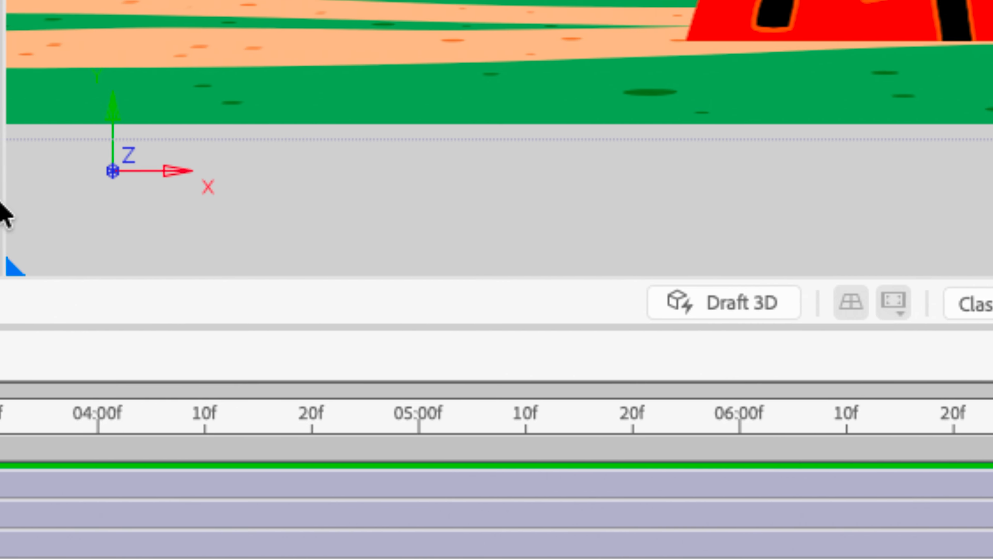
{"action": "left_click", "coordinate": [422, 188]}
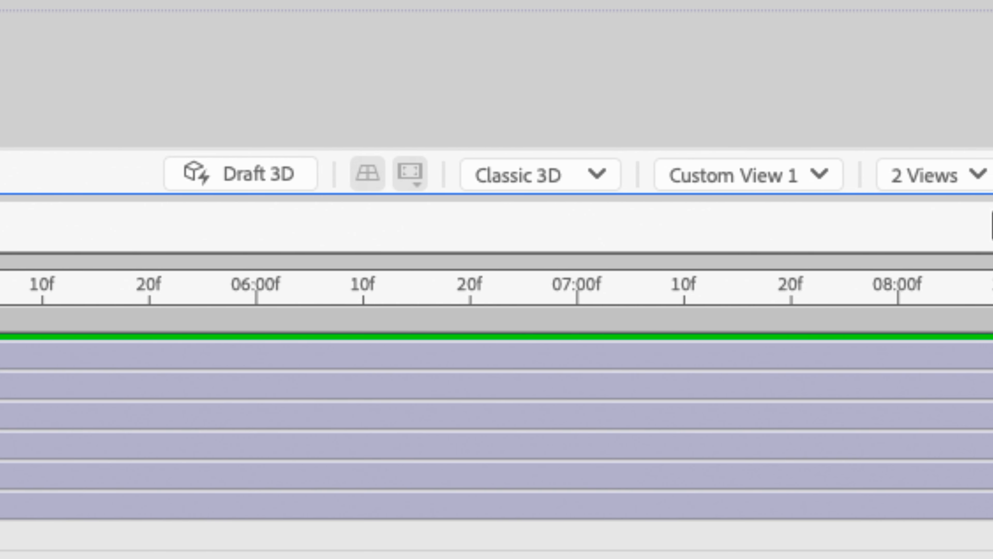
{"action": "left_click", "coordinate": [862, 175]}
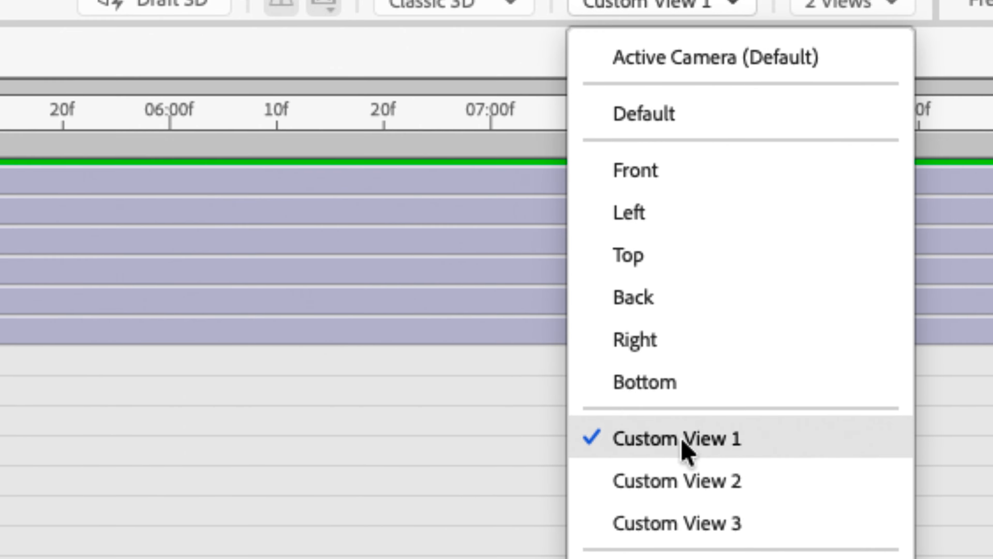
{"action": "left_click", "coordinate": [666, 438]}
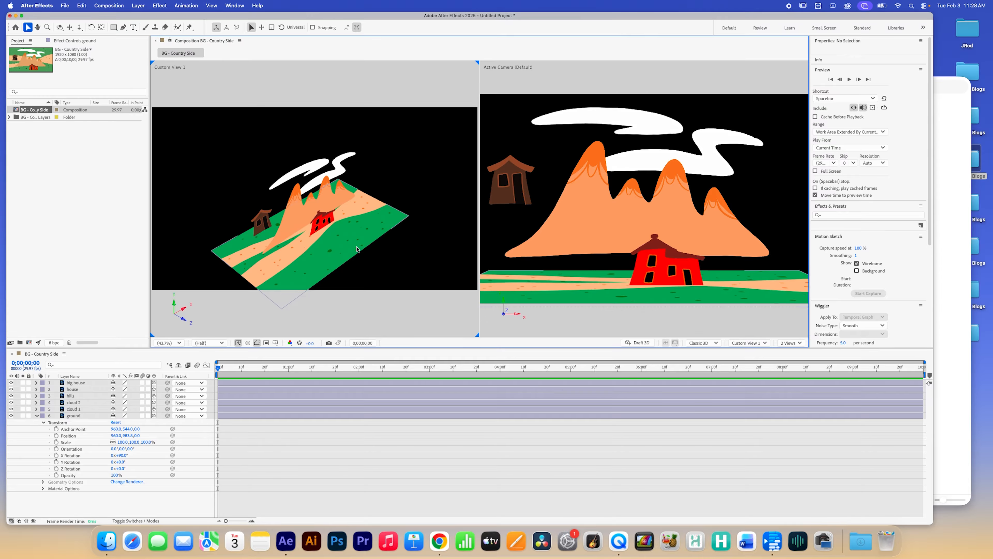
- Scale the ground layer uniformly to 200%
{"action": "left_click", "coordinate": [357, 249]}
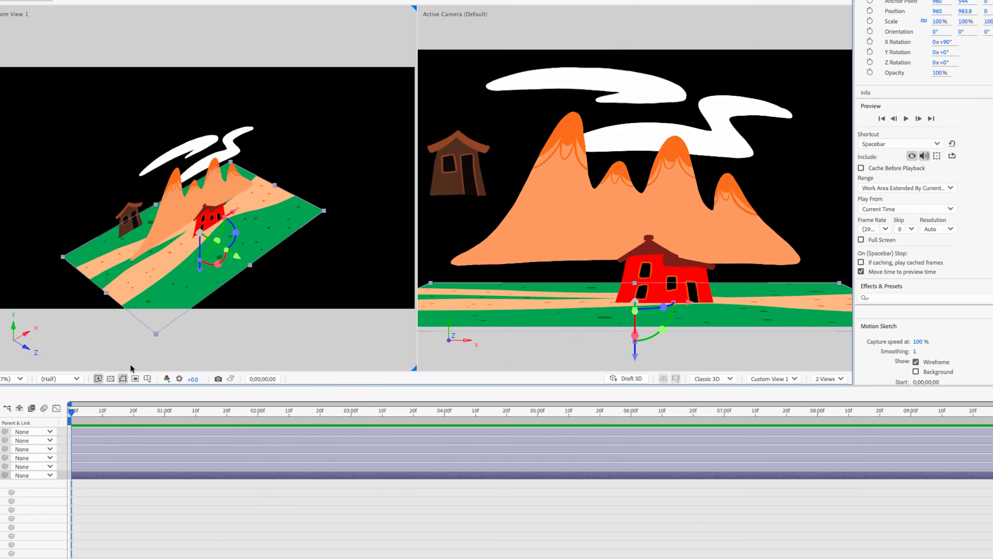
{"action": "scroll", "coordinate": [66, 311], "scroll_direction": "down", "scroll_amount": 2}
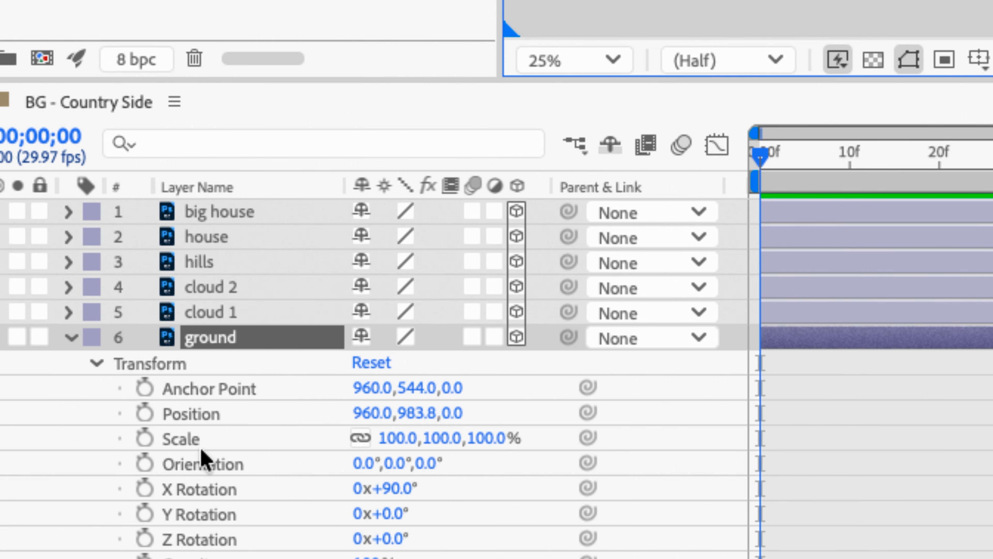
{"action": "left_click", "coordinate": [191, 441]}
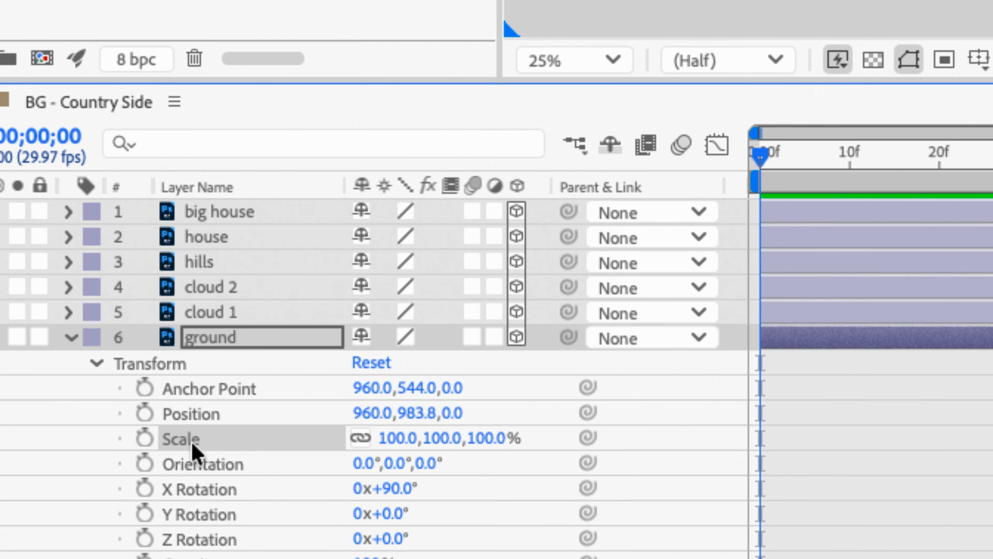
{"action": "left_click", "coordinate": [398, 439]}
{"action": "type", "text": "200"}
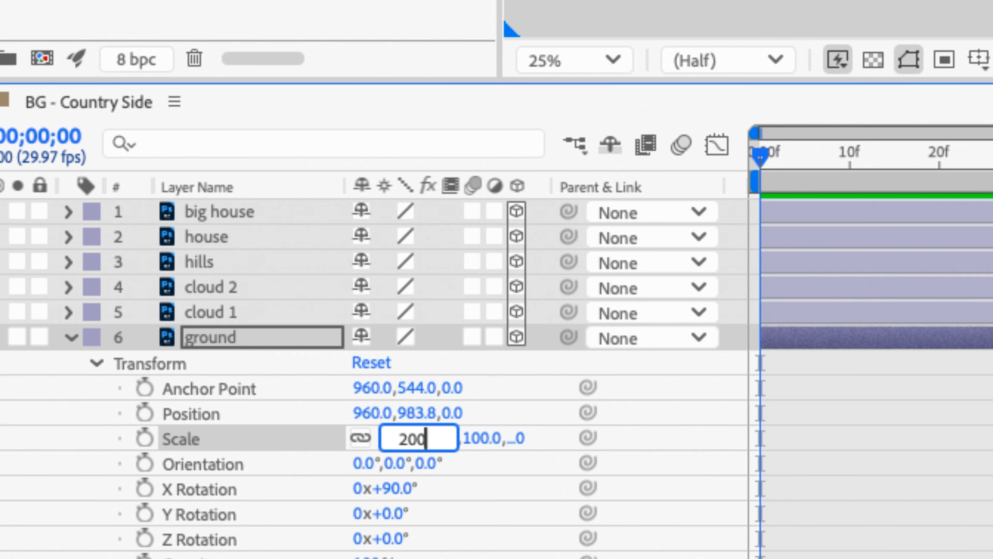
{"action": "key", "text": "Return"}
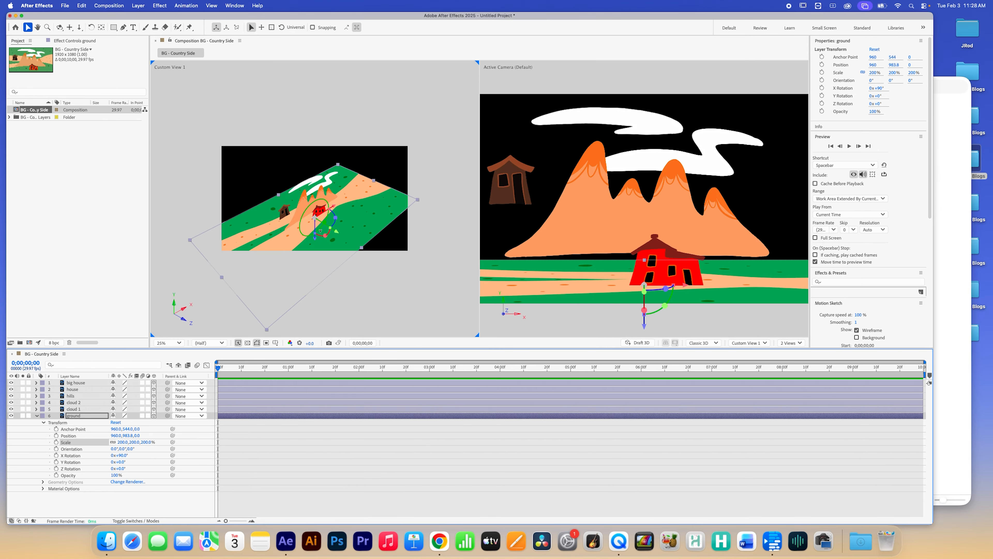
- Collapse the ground layer's properties and lock the layer against accidental edits
{"action": "left_click", "coordinate": [251, 149]}
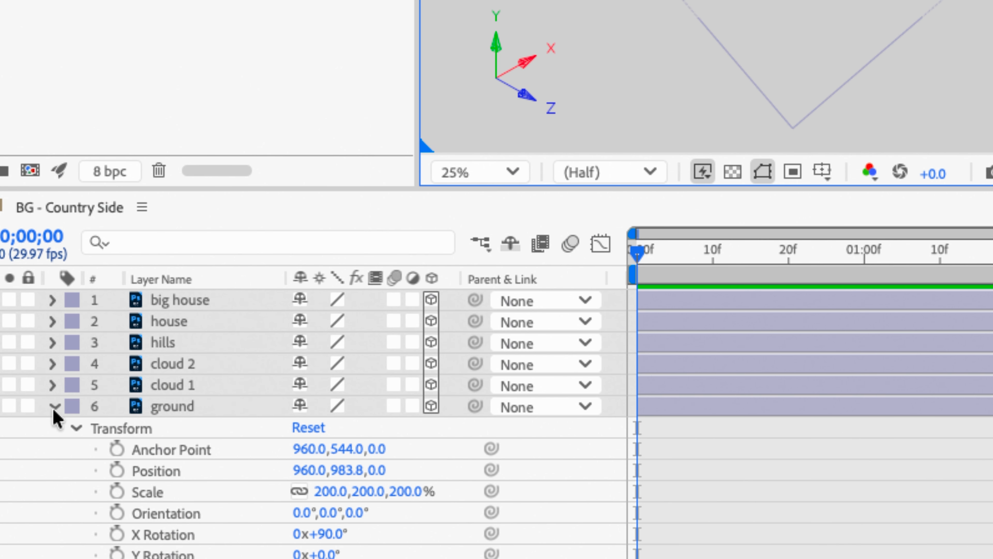
{"action": "left_click", "coordinate": [54, 407]}
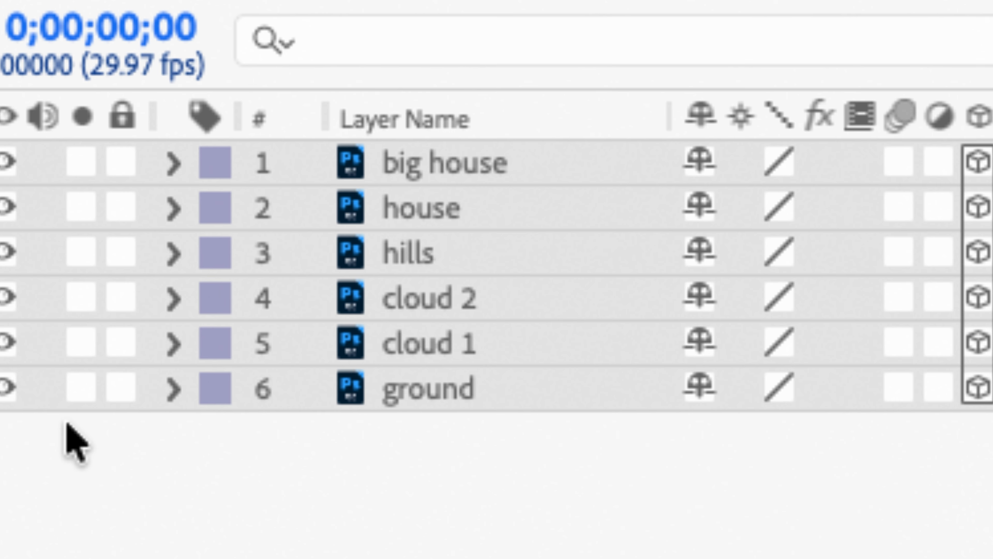
{"action": "left_click", "coordinate": [92, 407]}
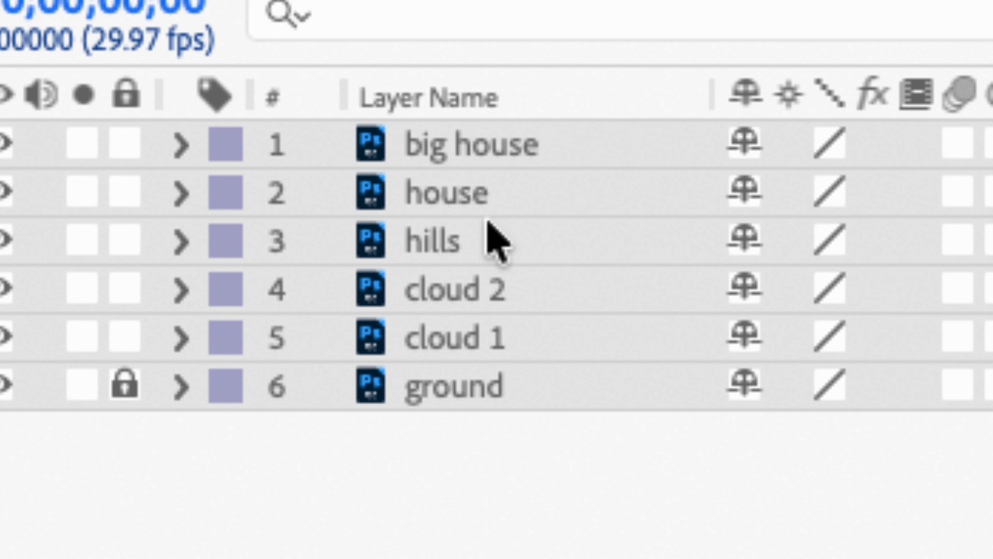
- Push the hills layer back to a Z position of about 1016.9 and lower it onto the ground at about Y 729.5
{"action": "left_click", "coordinate": [456, 242]}
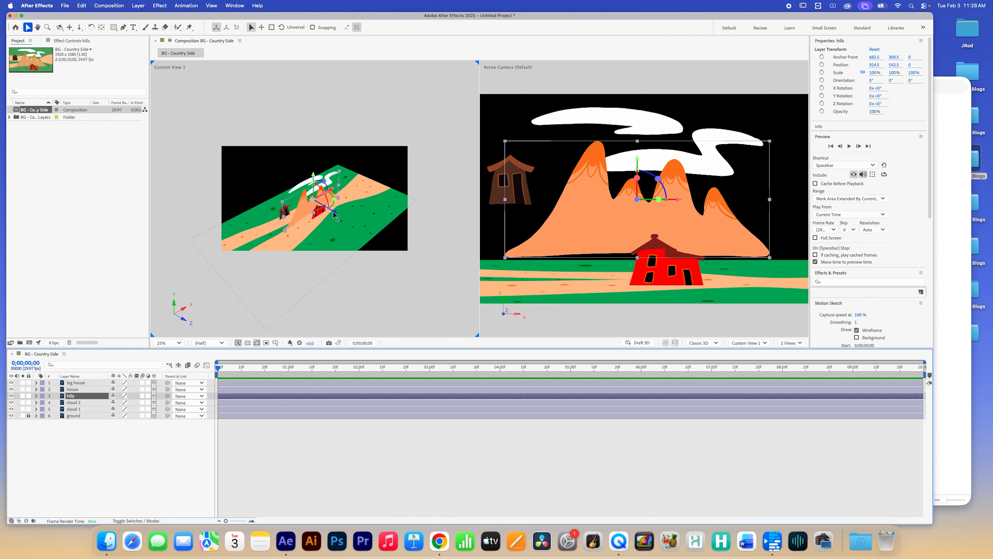
{"action": "scroll", "coordinate": [312, 209], "scroll_direction": "up", "scroll_amount": 2}
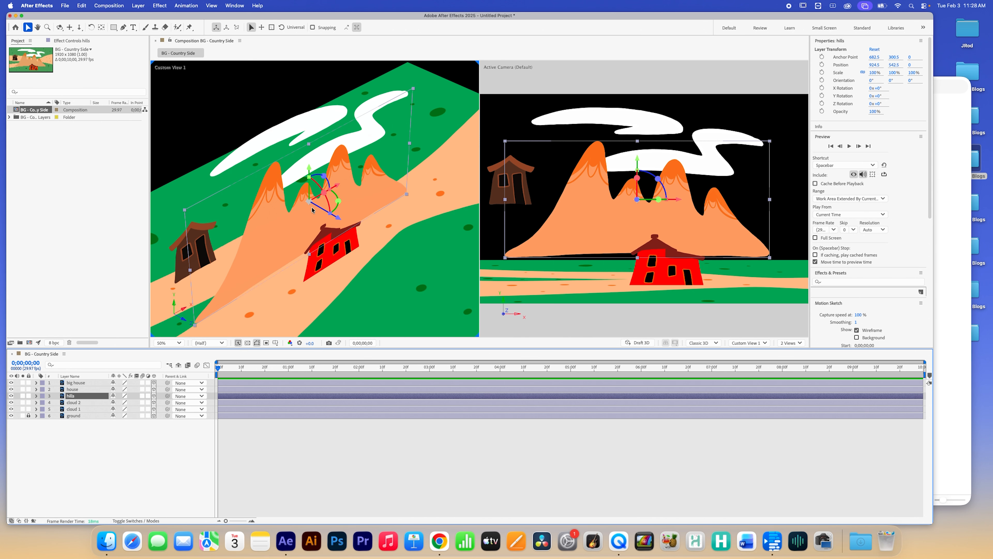
{"action": "scroll", "coordinate": [321, 220], "scroll_direction": "up", "scroll_amount": 2}
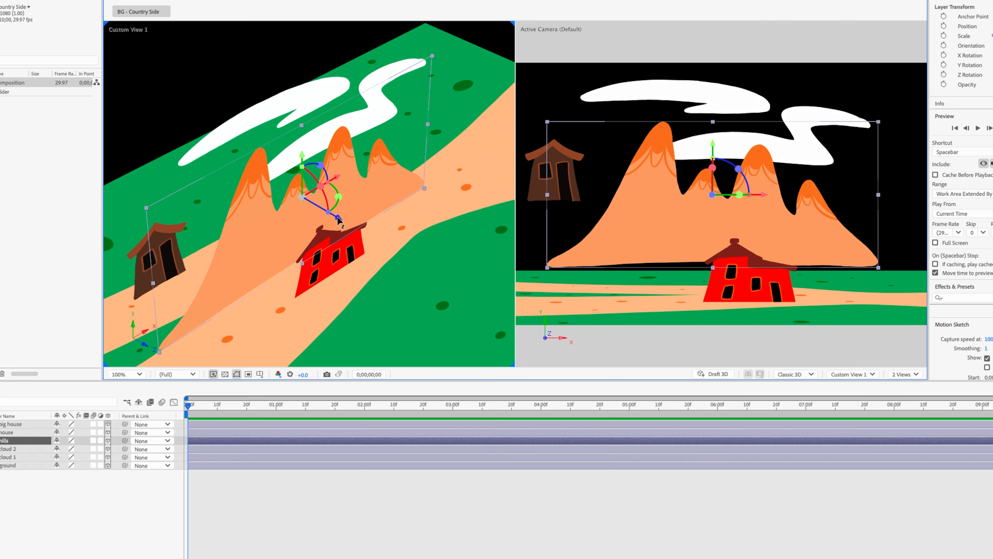
{"action": "left_click_drag", "start_coordinate": [337, 220], "coordinate": [179, 142]}
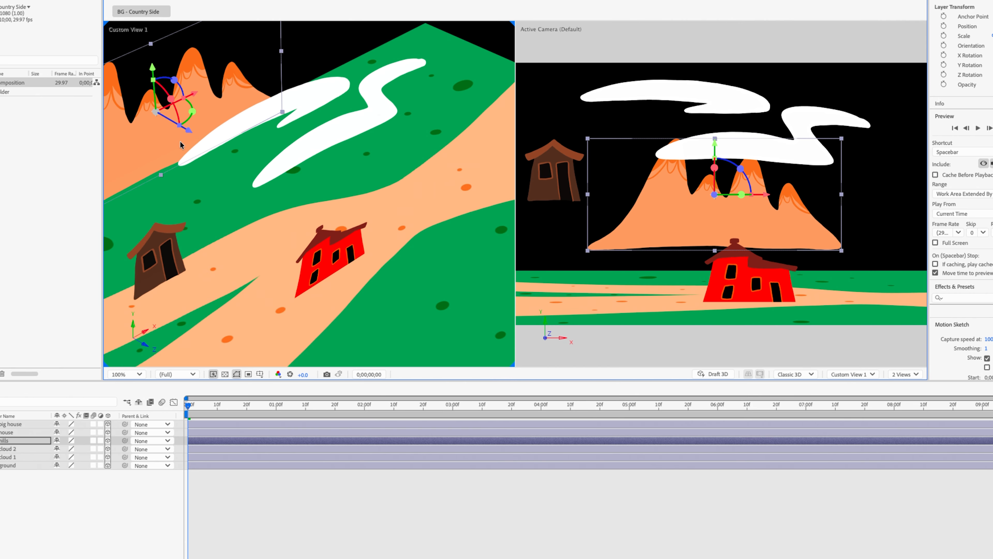
{"action": "scroll", "coordinate": [278, 218], "scroll_direction": "down", "scroll_amount": 2}
{"action": "scroll", "coordinate": [278, 216], "scroll_direction": "up", "scroll_amount": 3}
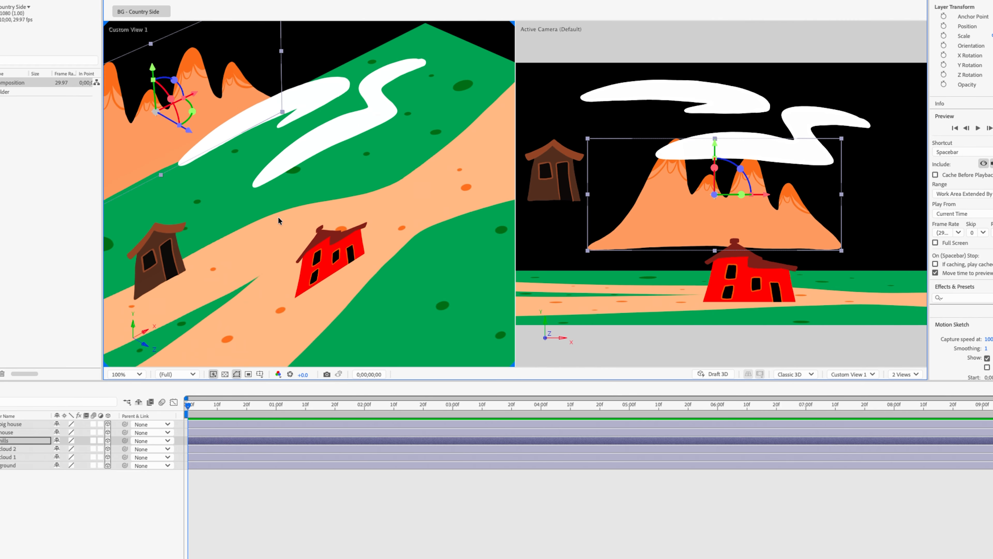
{"action": "scroll", "coordinate": [277, 217], "scroll_direction": "down", "scroll_amount": 1}
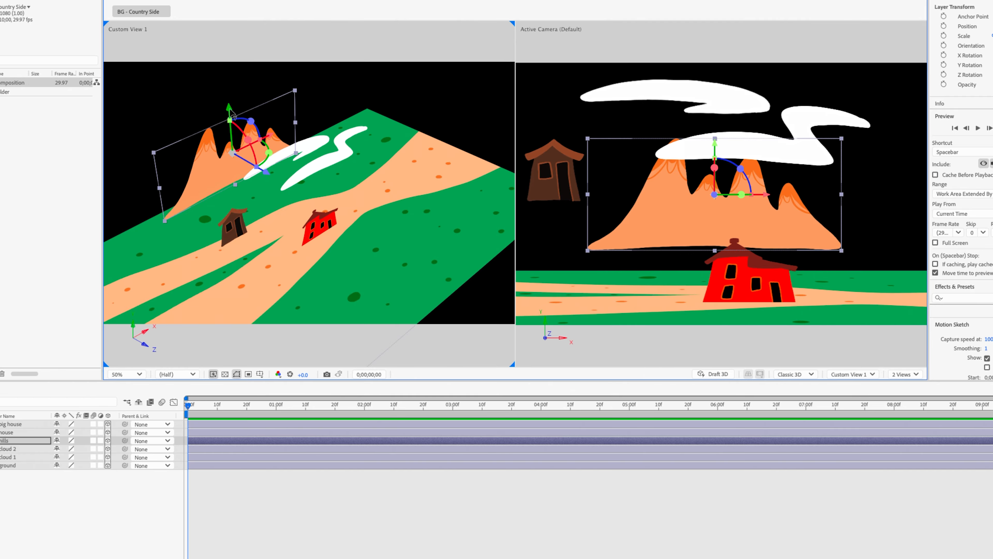
{"action": "left_click_drag", "start_coordinate": [231, 114], "coordinate": [222, 131]}
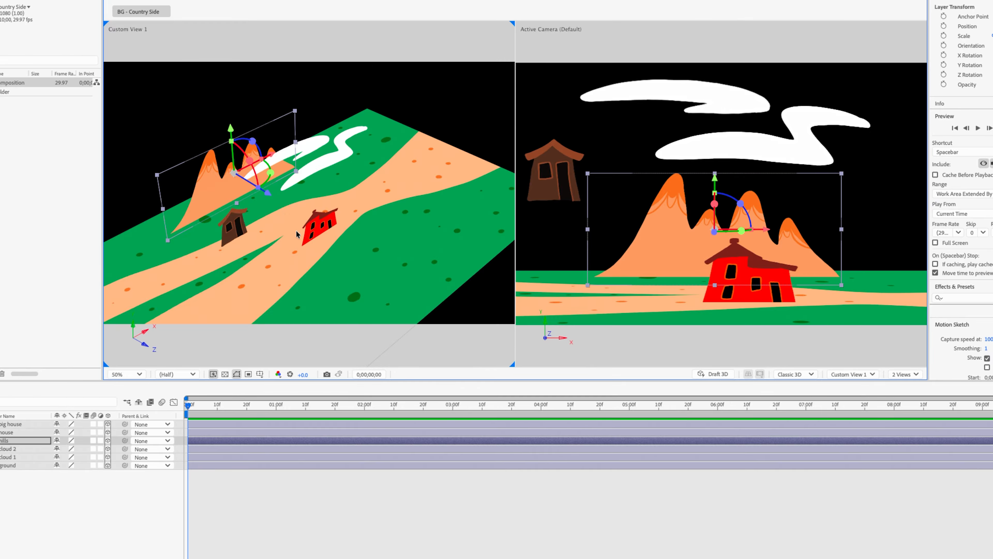
{"action": "left_click_drag", "start_coordinate": [266, 198], "coordinate": [250, 188]}
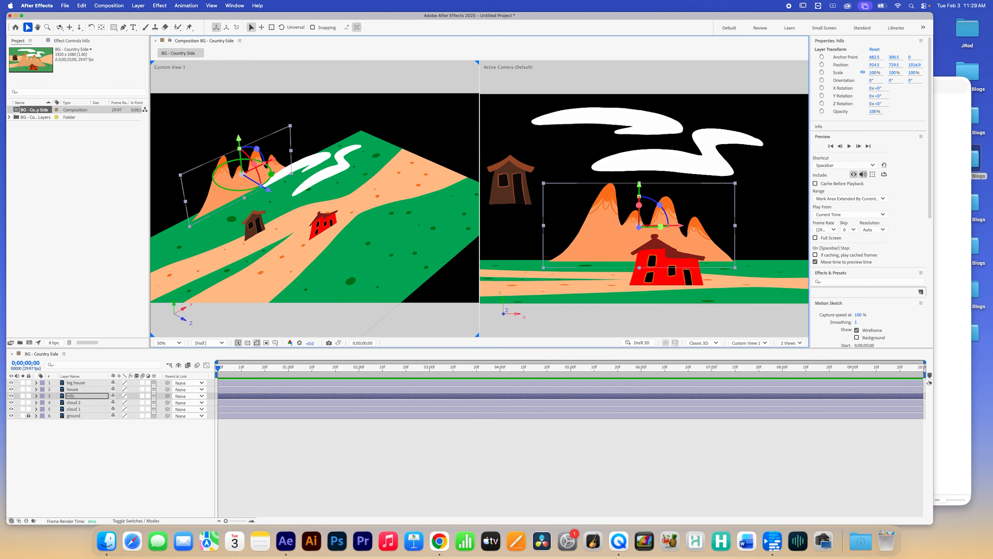
- Lower the small brown house onto the ground at about Y 871.5 and push it back to about Z 699
{"action": "left_click", "coordinate": [505, 189]}
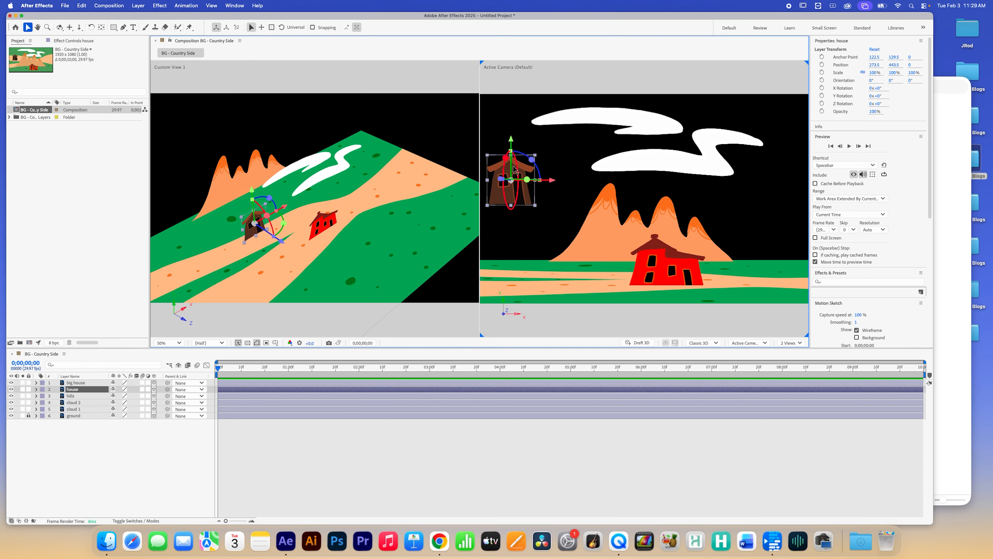
{"action": "left_click_drag", "start_coordinate": [511, 139], "coordinate": [497, 223]}
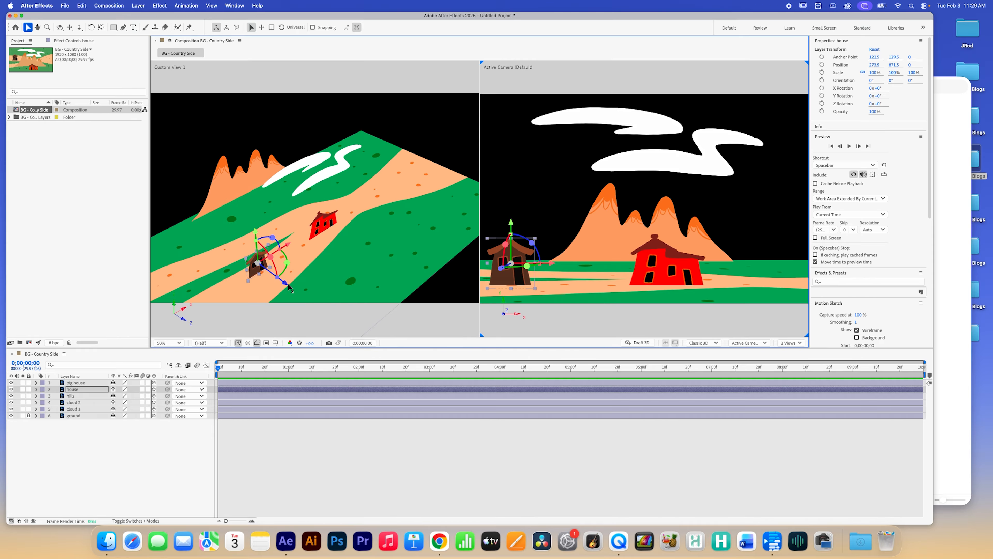
{"action": "left_click_drag", "start_coordinate": [287, 288], "coordinate": [226, 260]}
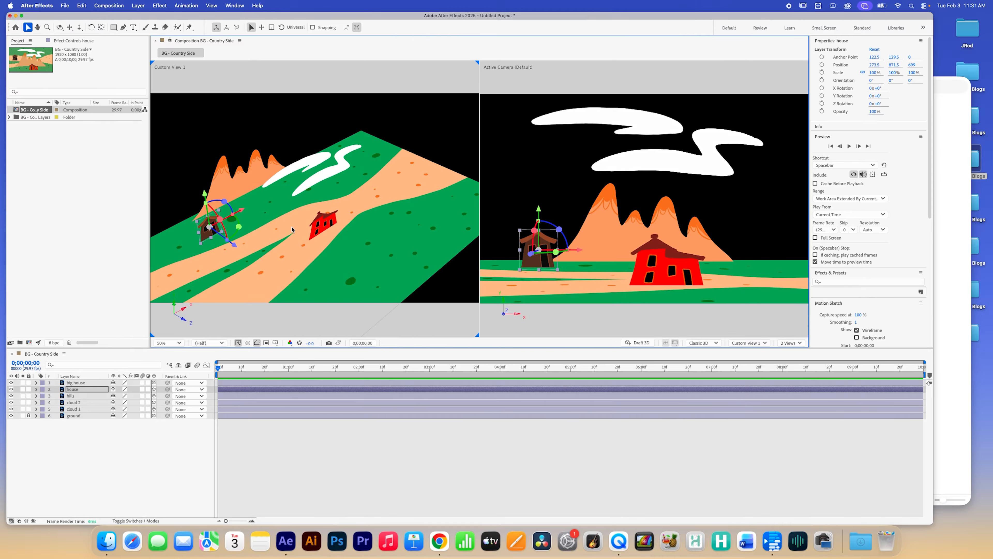
- Push the big red house back to a Z position of about 826.7 and adjust its height to about Y 863.2
{"action": "left_click", "coordinate": [322, 232]}
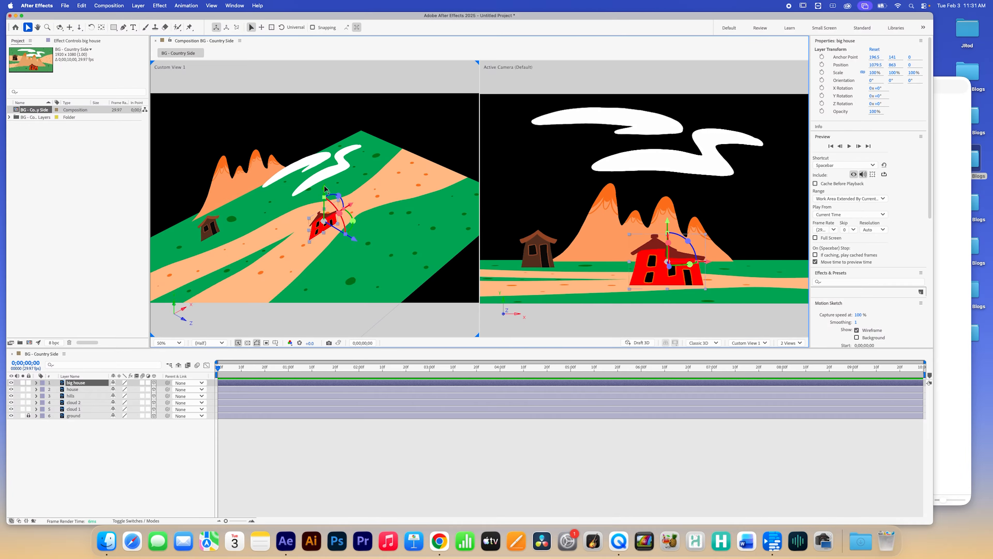
{"action": "left_click_drag", "start_coordinate": [324, 189], "coordinate": [324, 190]}
{"action": "left_click_drag", "start_coordinate": [356, 239], "coordinate": [283, 222]}
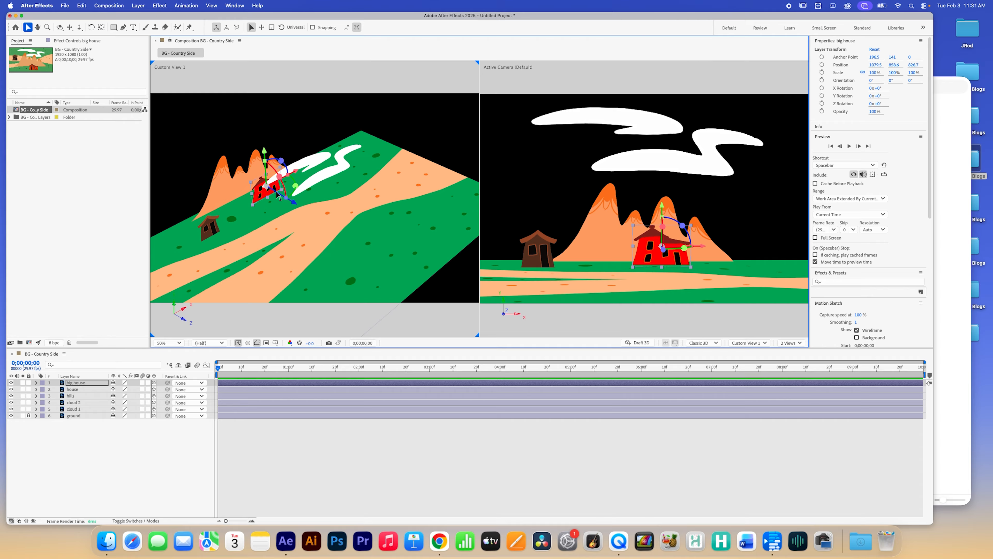
{"action": "mouse_move", "coordinate": [264, 152]}
{"action": "left_mouse_down"}
{"action": "mouse_move", "coordinate": [265, 166]}
{"action": "mouse_move", "coordinate": [267, 154]}
{"action": "left_mouse_up"}
- Scale the big house uniformly to 125% and move it to the right of the hills at about X 1697.8, Y 834.4
{"action": "left_click", "coordinate": [37, 383]}
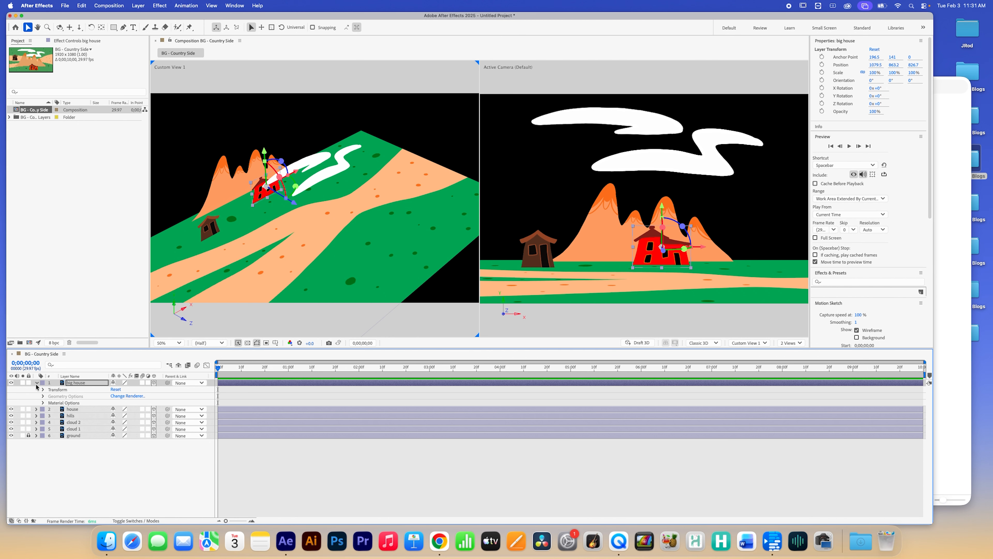
{"action": "left_click", "coordinate": [43, 390]}
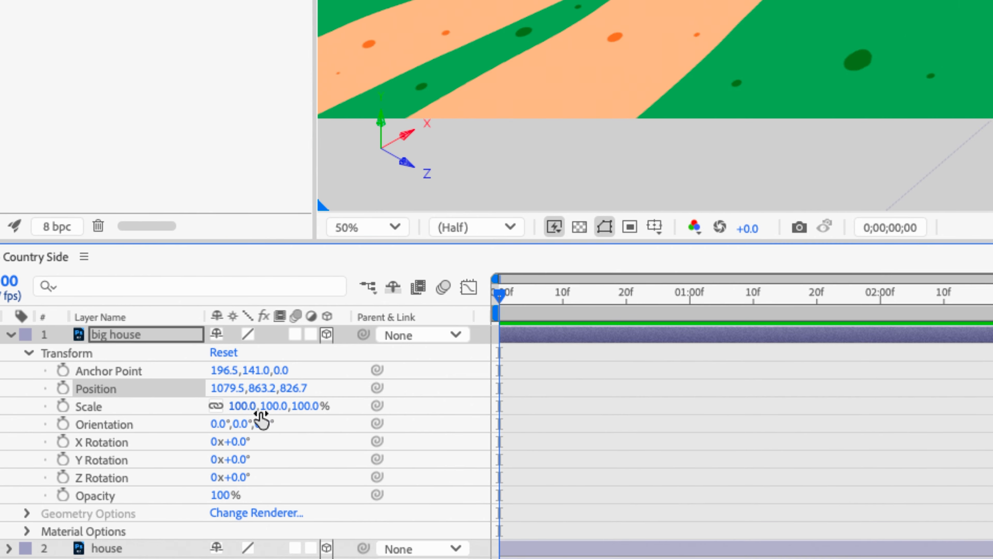
{"action": "mouse_move", "coordinate": [243, 408]}
{"action": "left_mouse_down"}
{"action": "mouse_move", "coordinate": [226, 406]}
{"action": "mouse_move", "coordinate": [249, 407]}
{"action": "left_mouse_up"}
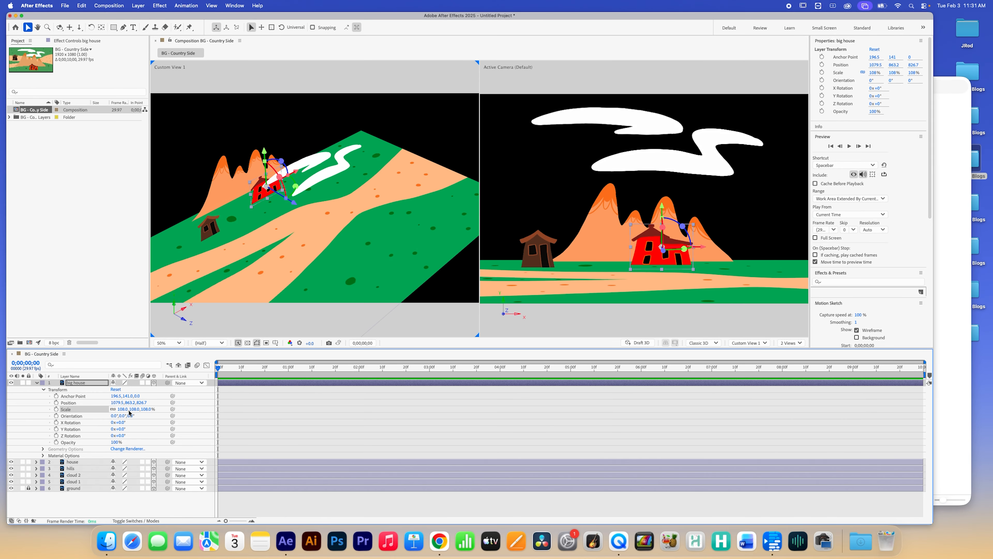
{"action": "left_click_drag", "start_coordinate": [121, 408], "coordinate": [143, 405]}
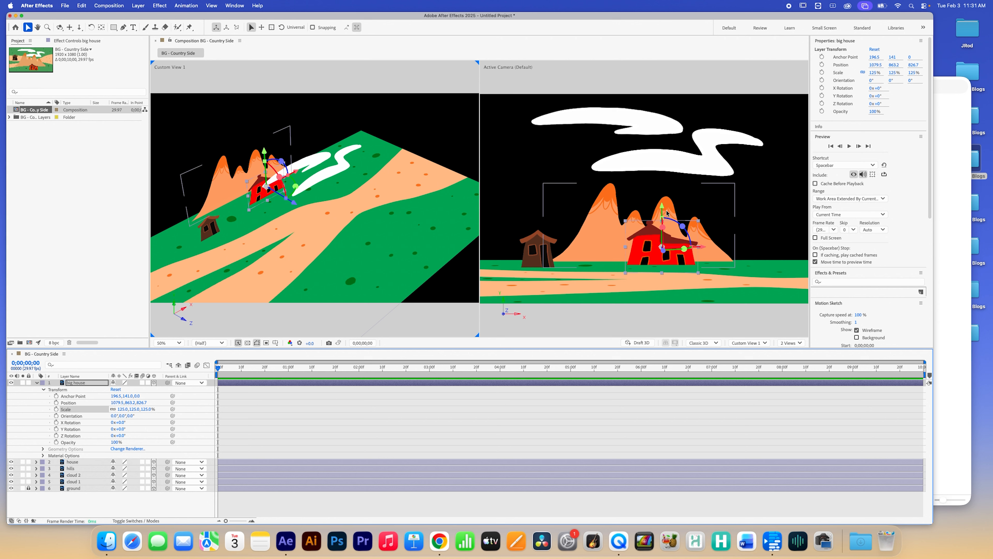
{"action": "left_click_drag", "start_coordinate": [662, 206], "coordinate": [662, 201]}
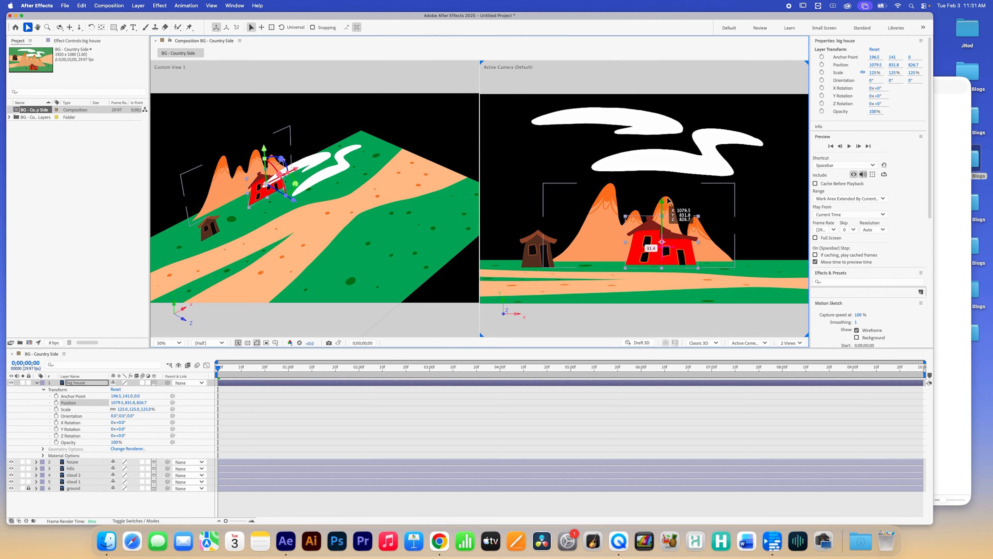
{"action": "left_click_drag", "start_coordinate": [702, 245], "coordinate": [794, 245]}
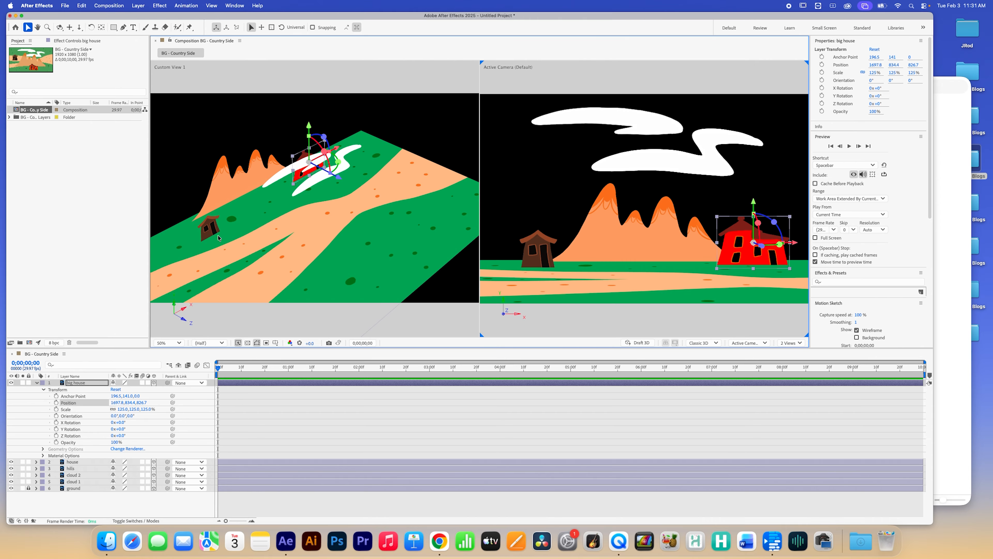
- Duplicate the small brown house layer and collapse the big house layer's properties
{"action": "left_click", "coordinate": [218, 237]}
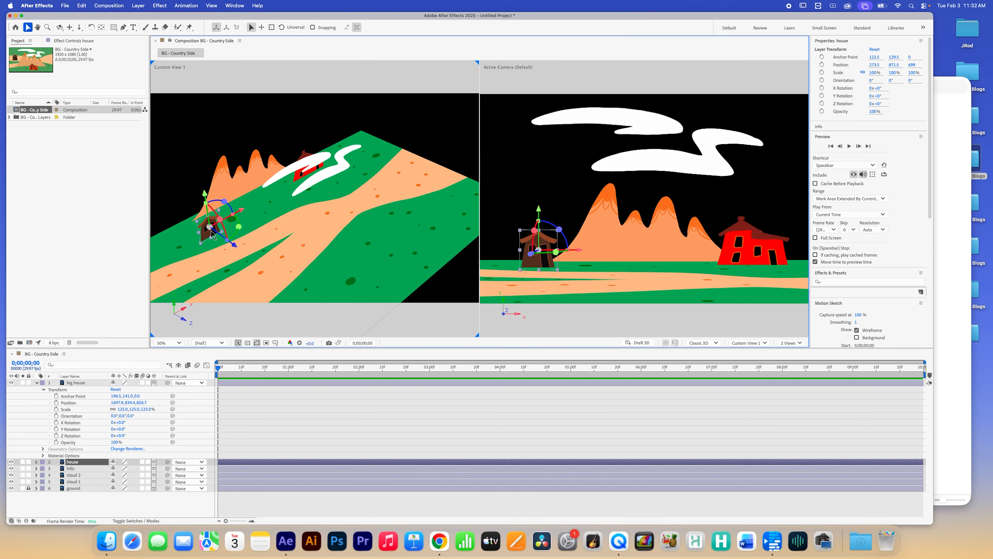
{"action": "key", "text": "super+d"}
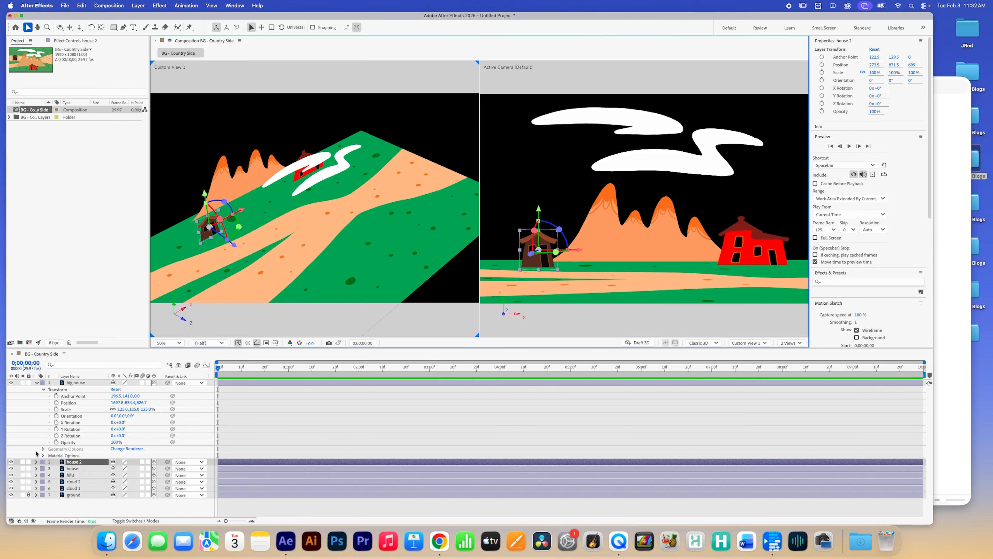
{"action": "left_click", "coordinate": [40, 383]}
{"action": "left_click", "coordinate": [38, 383]}
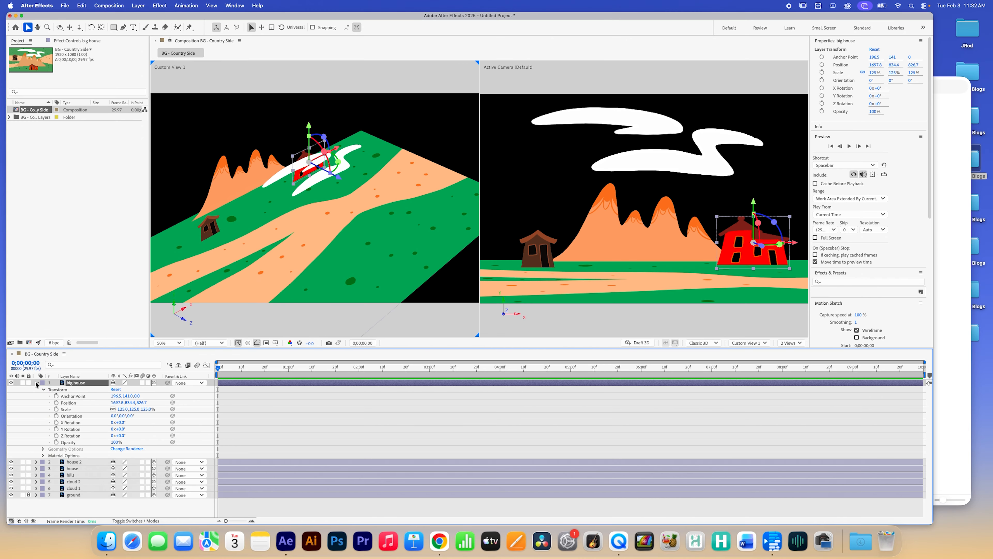
{"action": "left_click", "coordinate": [37, 383]}
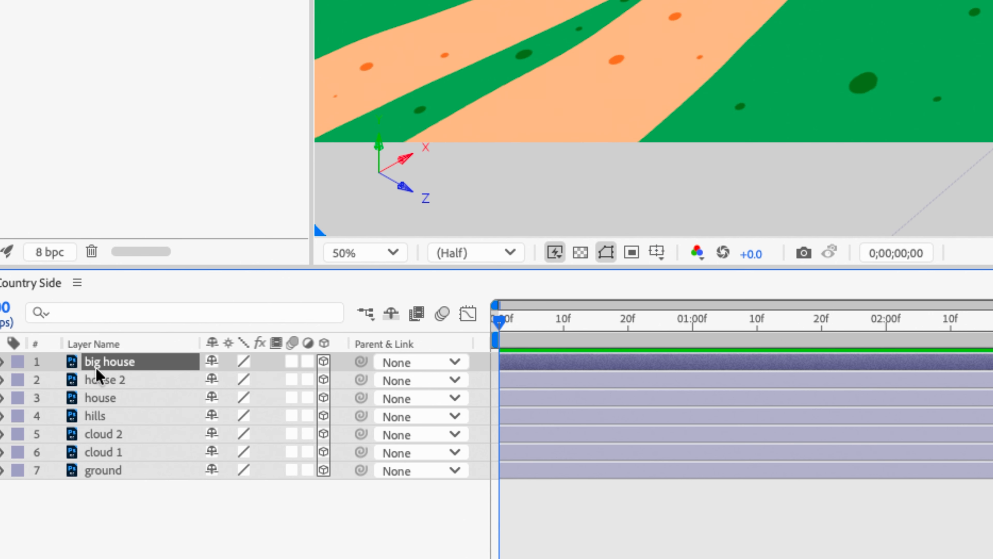
- Move the duplicated small house to the right of the original, in front of the hills and slightly nearer the camera
{"action": "left_click", "coordinate": [109, 376]}
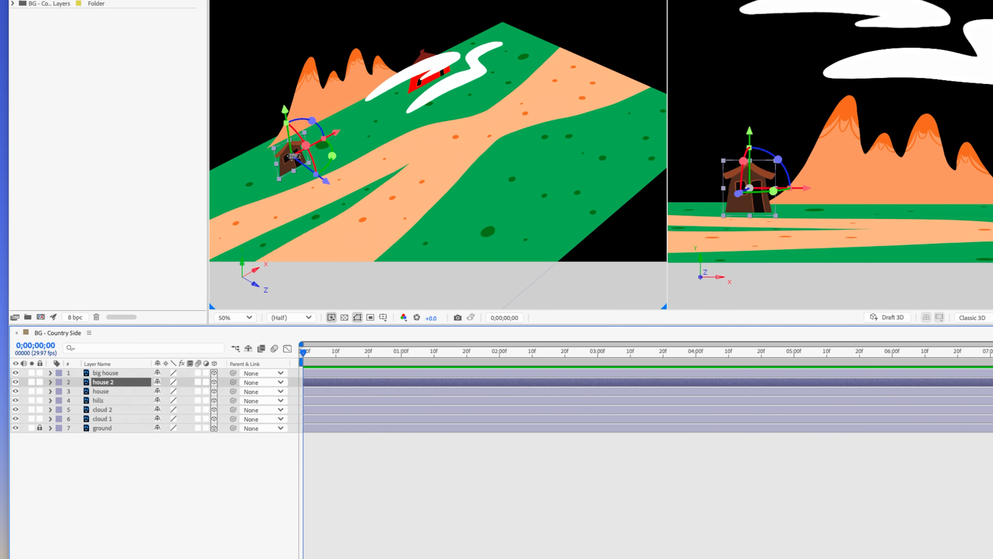
{"action": "scroll", "coordinate": [367, 161], "scroll_direction": "up", "scroll_amount": 2}
{"action": "left_click_drag", "start_coordinate": [367, 161], "coordinate": [547, 160]}
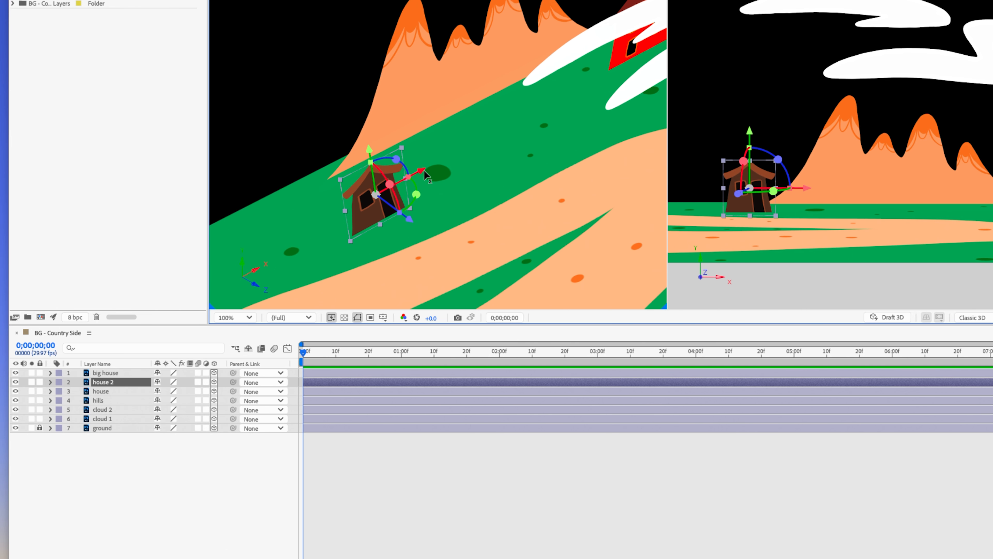
{"action": "left_click_drag", "start_coordinate": [421, 169], "coordinate": [531, 204]}
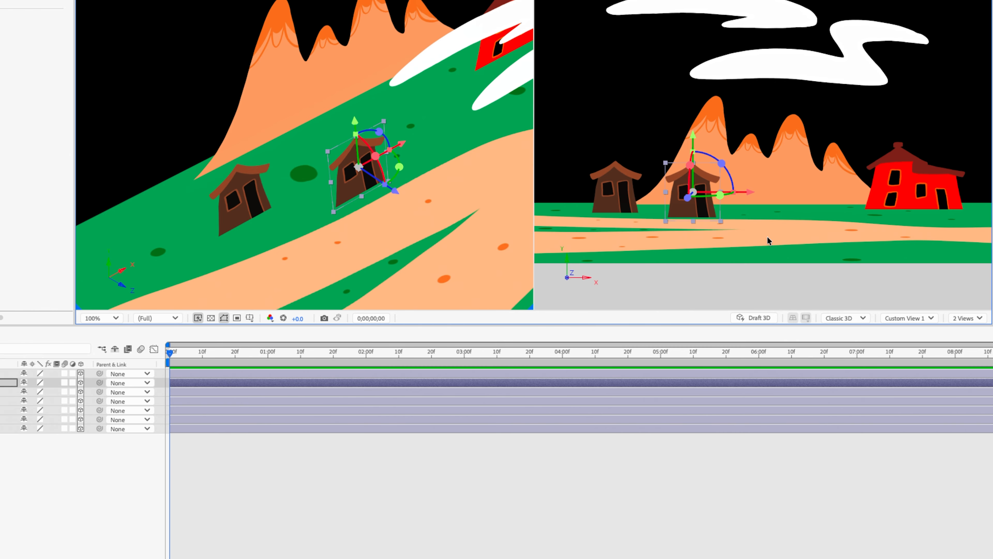
- Duplicate the second small house and stack the copy on its roof as an upper storey, slightly smaller and farther back
{"action": "key", "text": "ctrl+d"}
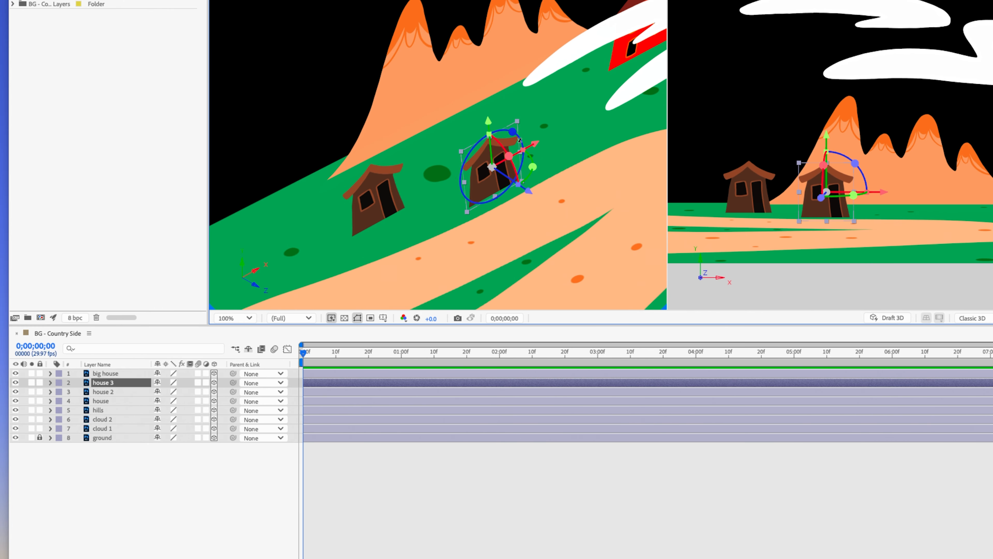
{"action": "left_click_drag", "start_coordinate": [488, 120], "coordinate": [486, 88]}
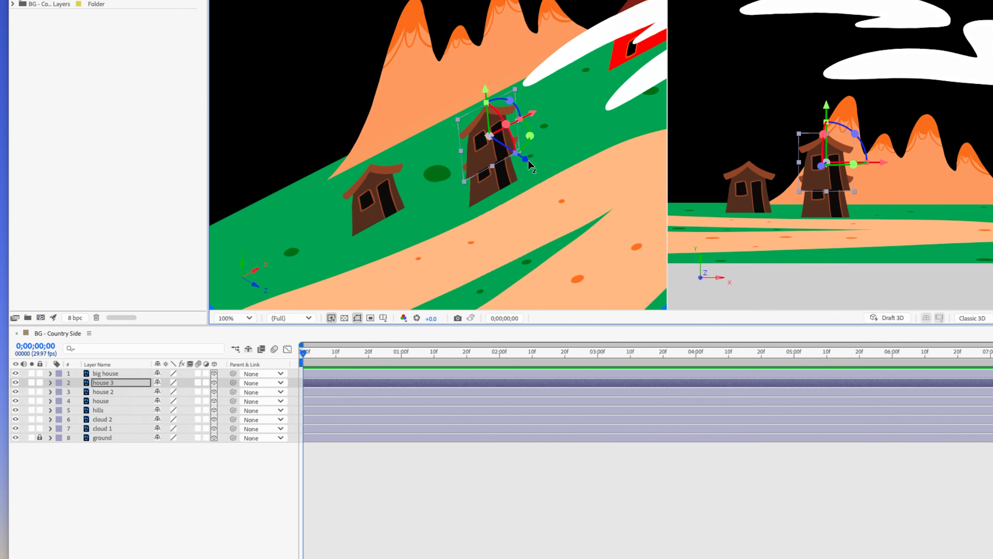
{"action": "left_click_drag", "start_coordinate": [528, 160], "coordinate": [517, 163]}
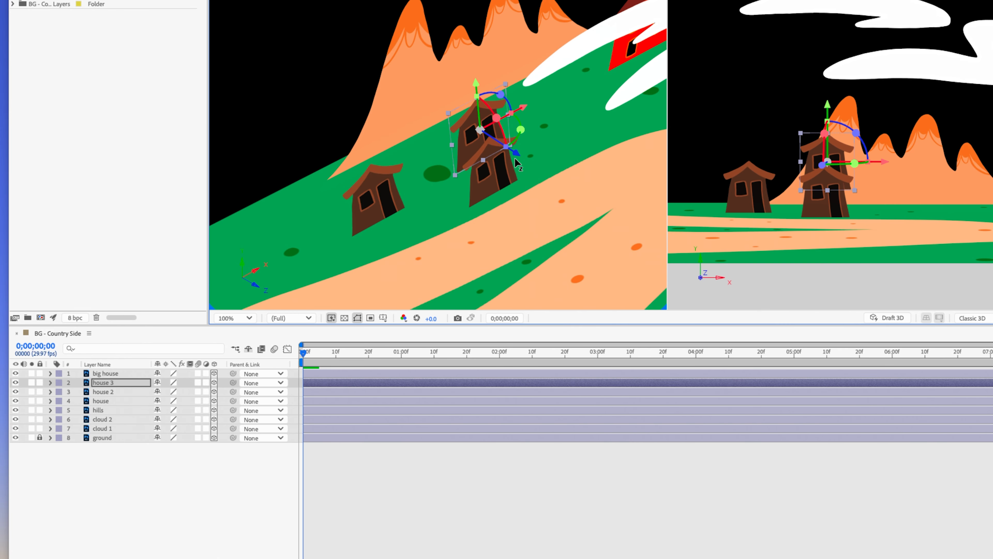
{"action": "left_click_drag", "start_coordinate": [455, 177], "coordinate": [460, 167]}
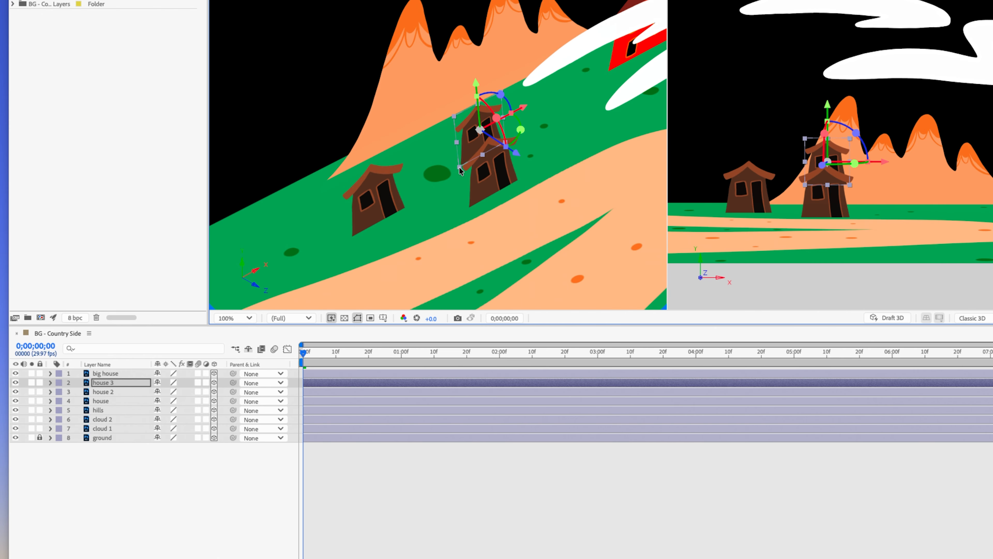
{"action": "left_click_drag", "start_coordinate": [476, 90], "coordinate": [473, 74]}
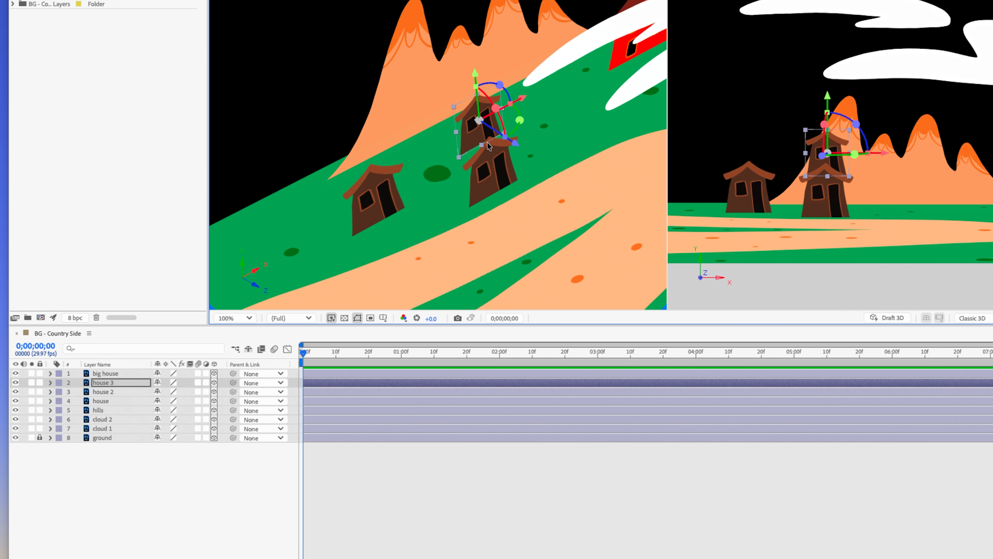
- Stretch the lower house of the stacked pair slightly taller and raise it so its base rests on the ground
{"action": "left_click", "coordinate": [489, 183]}
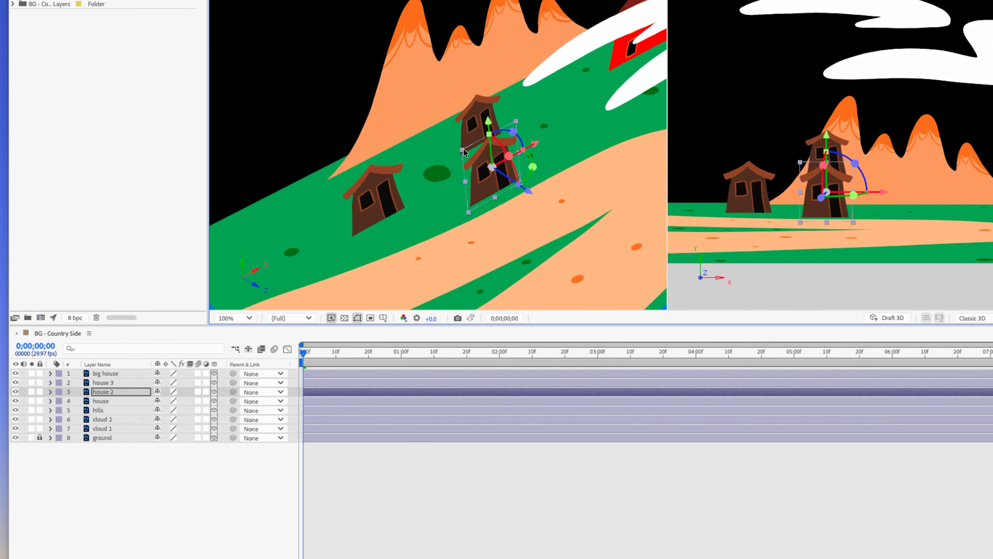
{"action": "left_click_drag", "start_coordinate": [462, 152], "coordinate": [464, 144]}
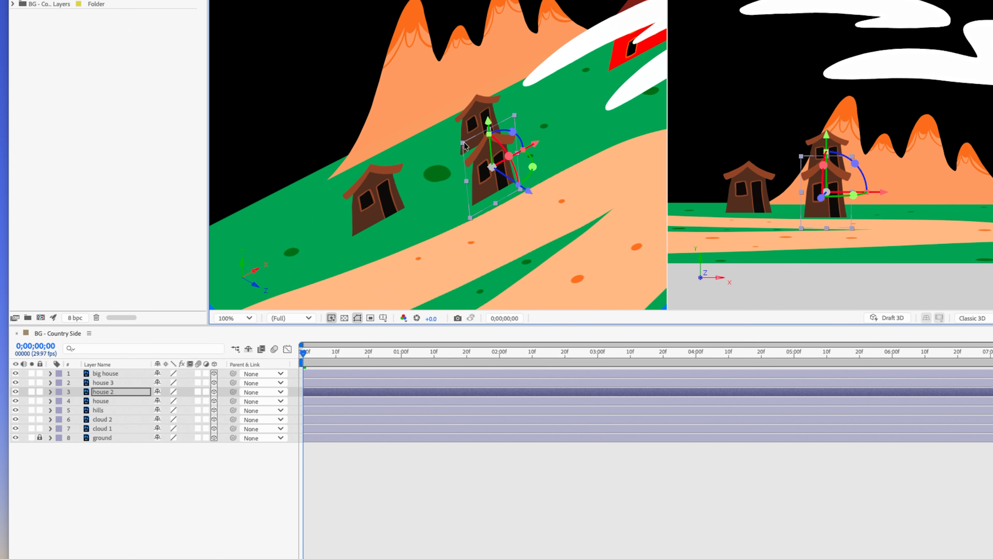
{"action": "left_click_drag", "start_coordinate": [826, 137], "coordinate": [825, 129]}
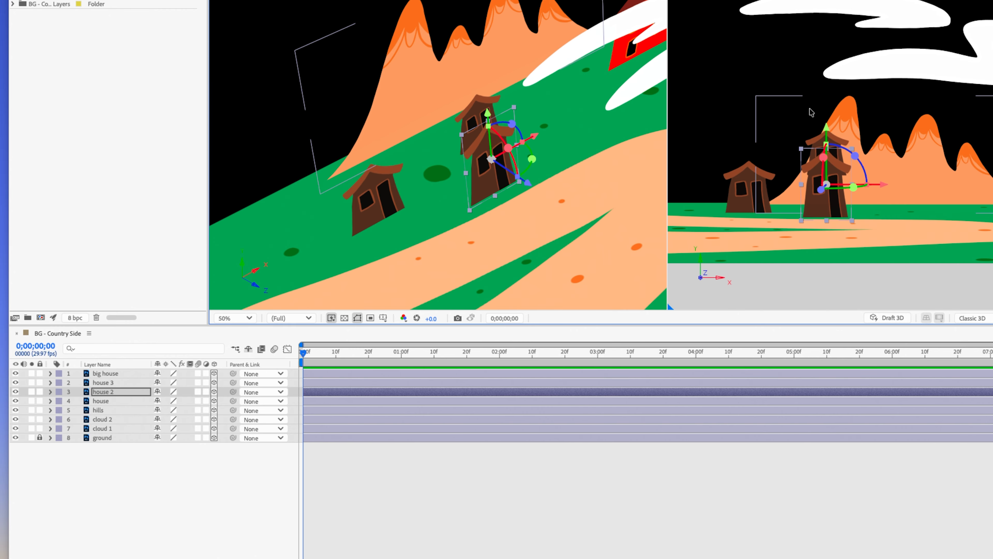
{"action": "left_click", "coordinate": [817, 95]}
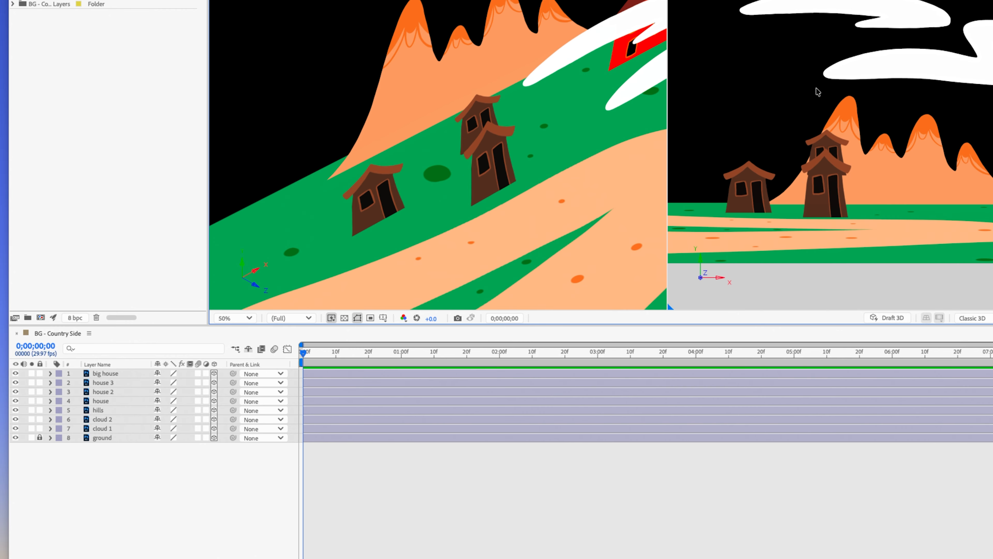
- Raise the upper-storey house slightly so it sits on the roof of the stretched lower house
{"action": "left_click", "coordinate": [819, 152]}
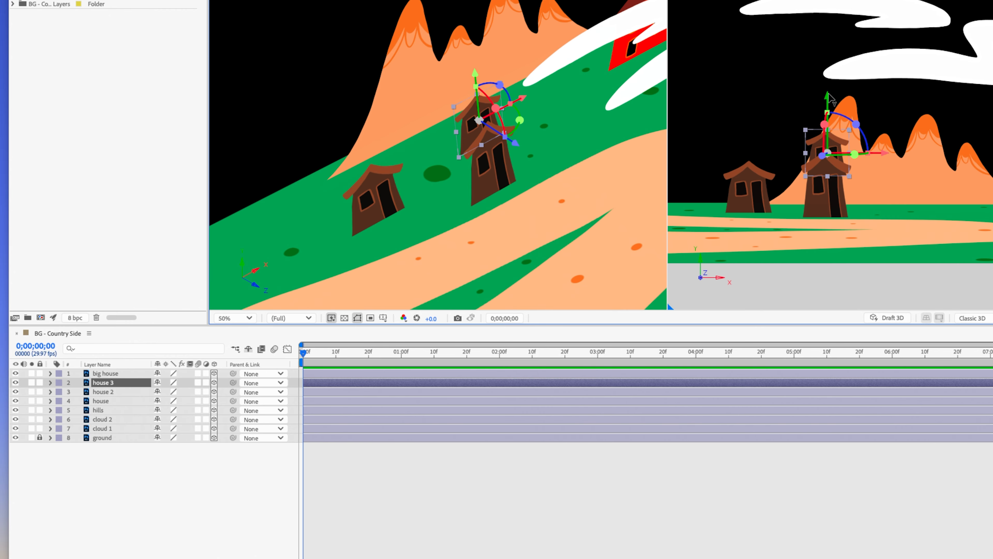
{"action": "left_click_drag", "start_coordinate": [829, 103], "coordinate": [834, 97]}
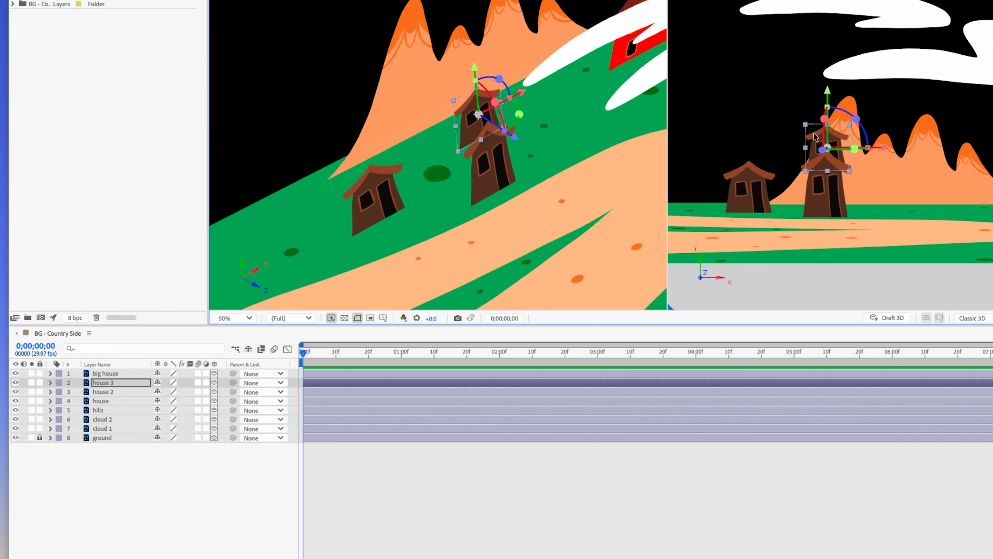
{"action": "left_click", "coordinate": [875, 299]}
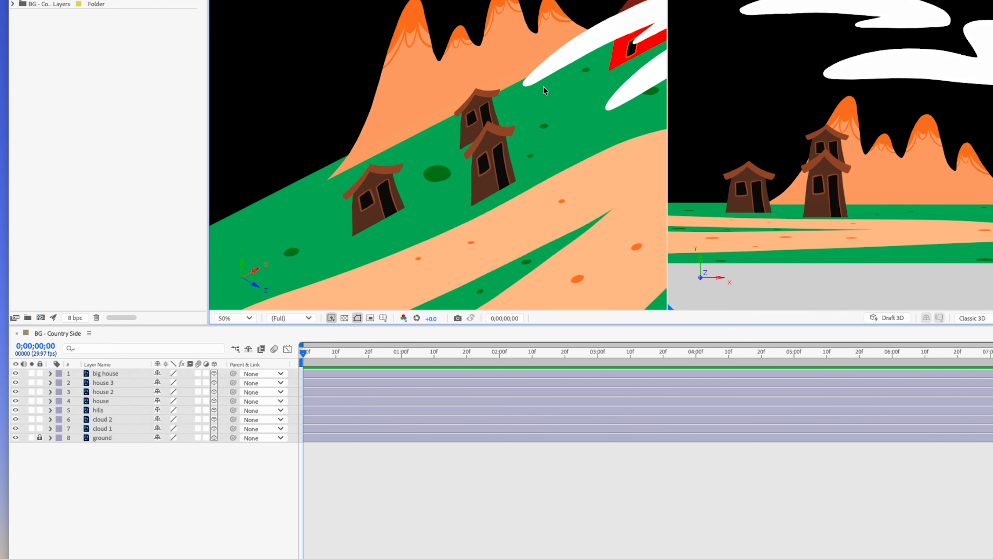
- Duplicate the upper-storey house and move the copy along its X axis to the red big house
{"action": "left_click", "coordinate": [478, 107]}
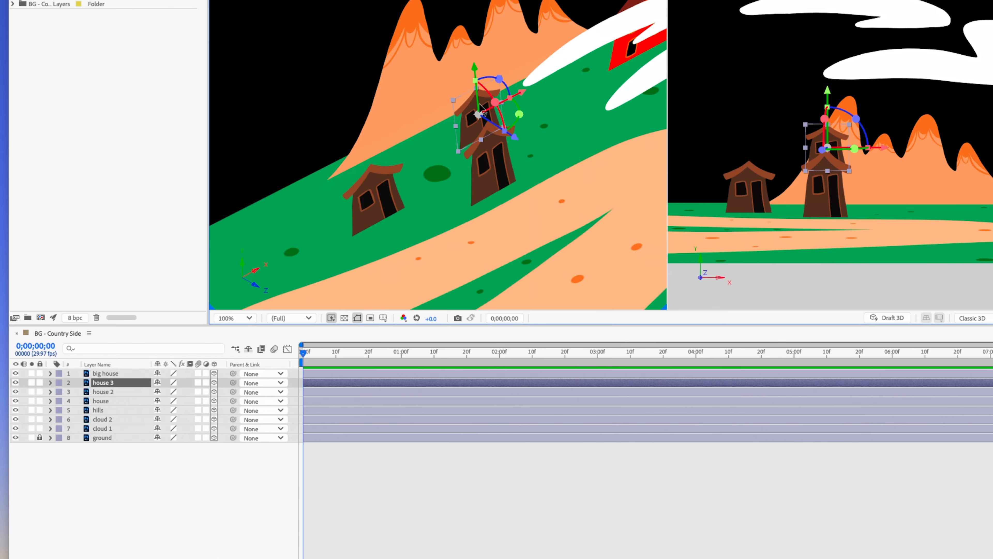
{"action": "key", "text": "ctrl+d"}
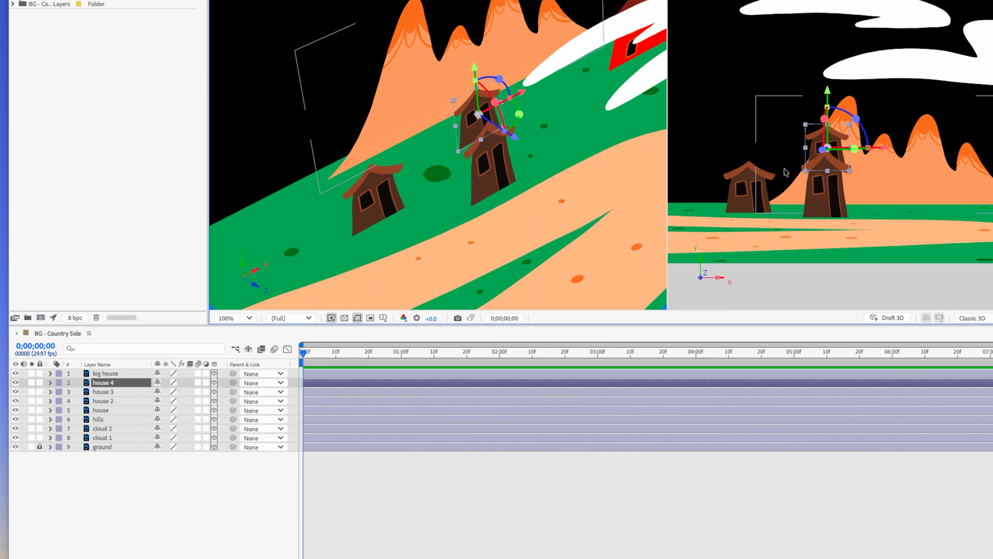
{"action": "left_click_drag", "start_coordinate": [382, 133], "coordinate": [269, 233]}
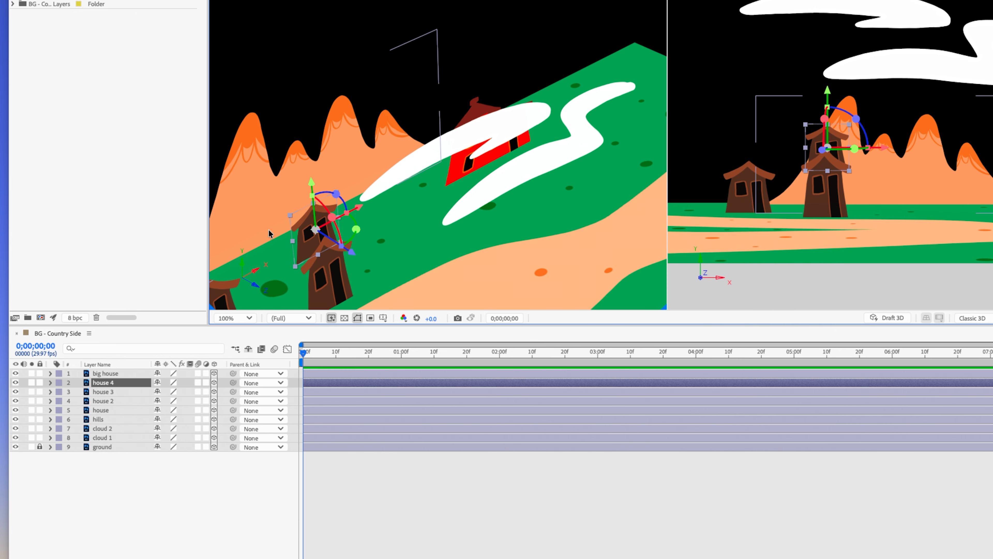
{"action": "left_click_drag", "start_coordinate": [359, 206], "coordinate": [550, 116]}
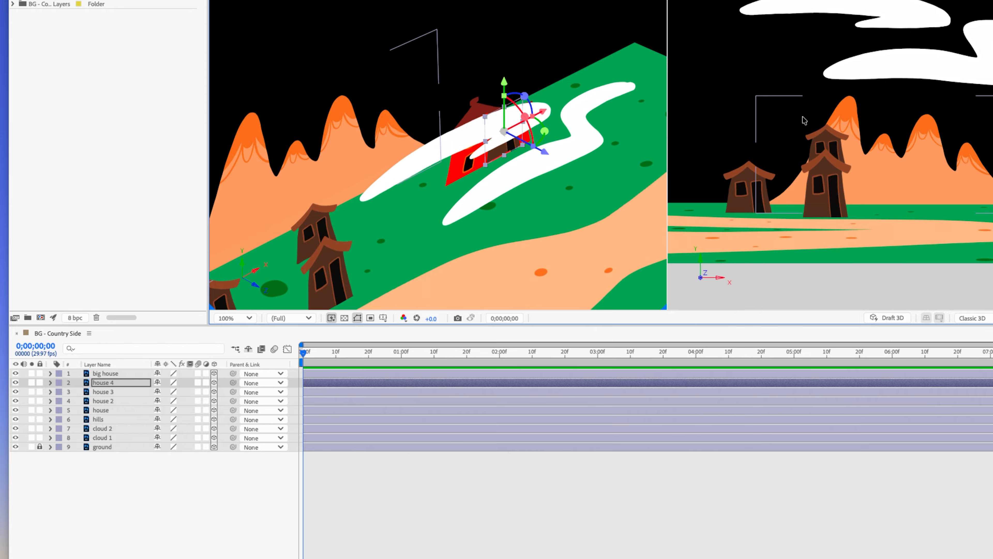
{"action": "left_click_drag", "start_coordinate": [806, 135], "coordinate": [638, 209]}
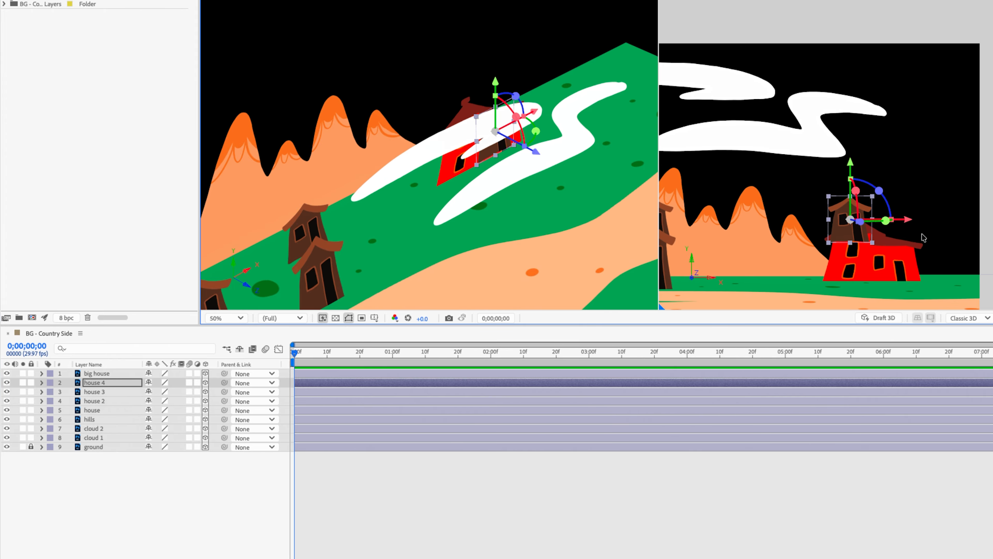
- Seat the duplicated house on the right part of the big house's roof, pushed back behind it and slightly lowered
{"action": "left_click_drag", "start_coordinate": [909, 223], "coordinate": [955, 220]}
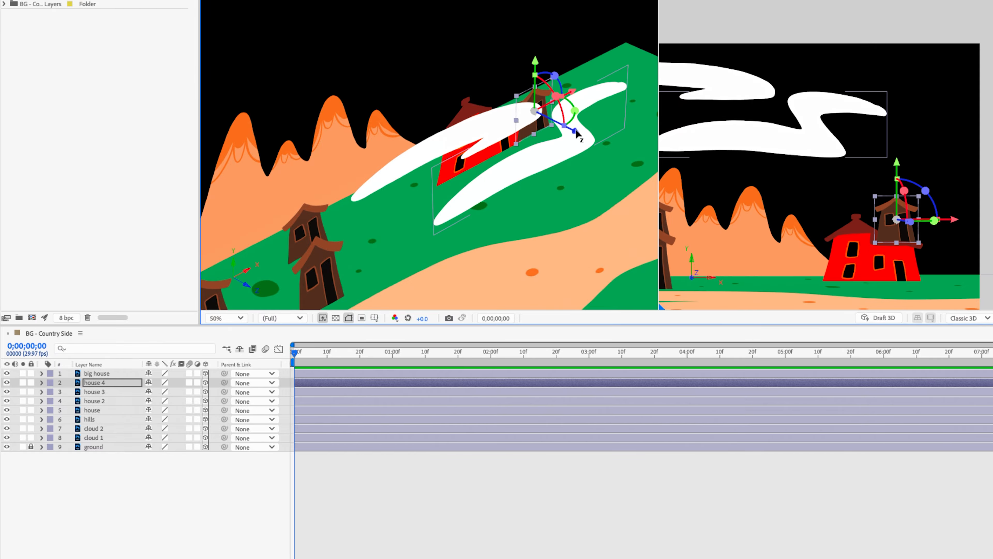
{"action": "left_click_drag", "start_coordinate": [575, 130], "coordinate": [526, 123]}
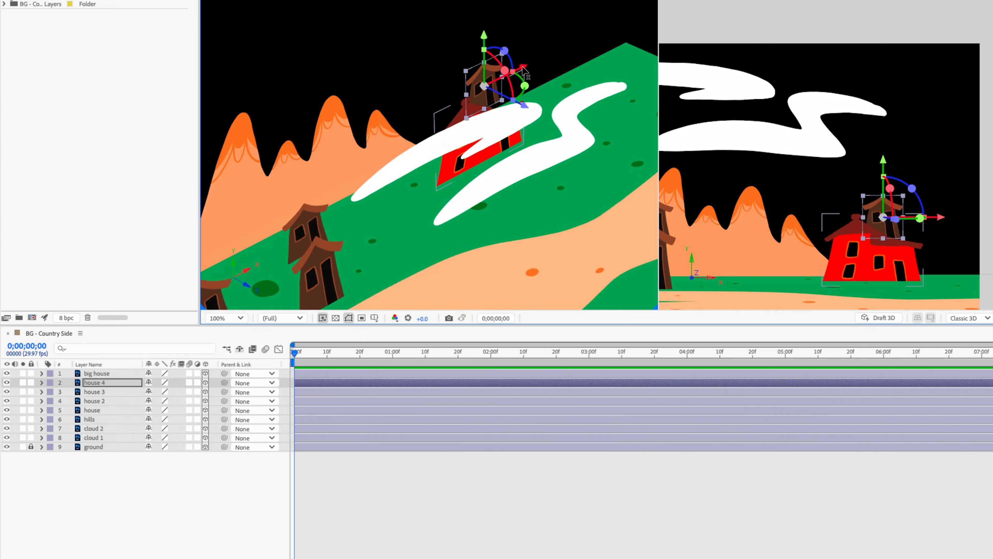
{"action": "left_click_drag", "start_coordinate": [523, 67], "coordinate": [490, 41]}
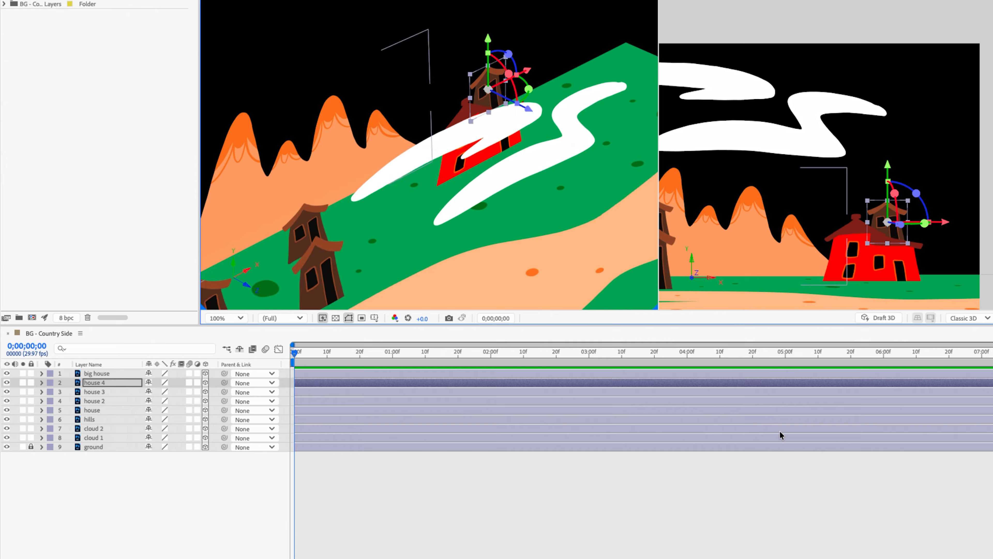
- Select both cloud layers and push them back in depth together to Z 1621.5, behind the hills
{"action": "left_click", "coordinate": [724, 428]}
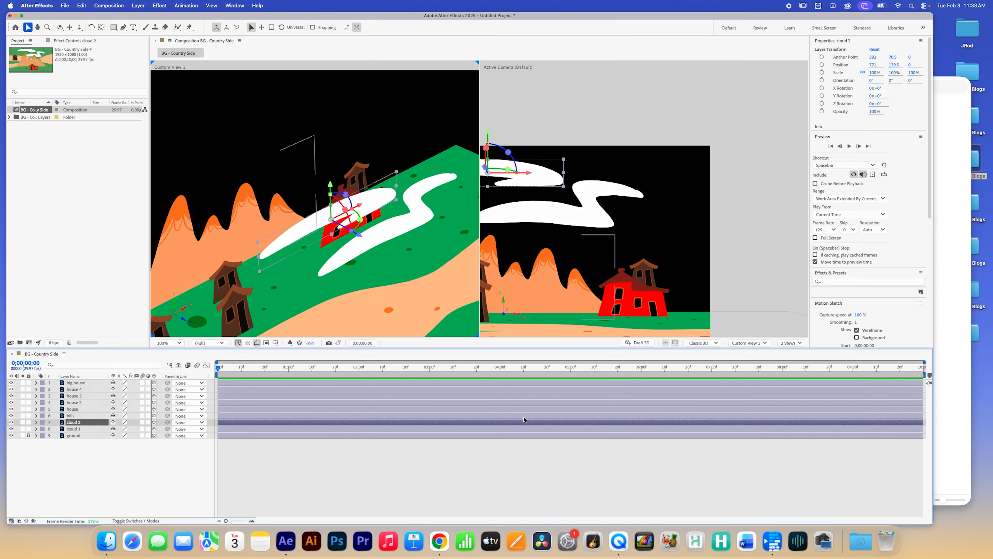
{"action": "scroll", "coordinate": [234, 198], "scroll_direction": "up", "scroll_amount": 1}
{"action": "scroll", "coordinate": [249, 204], "scroll_direction": "down", "scroll_amount": 2}
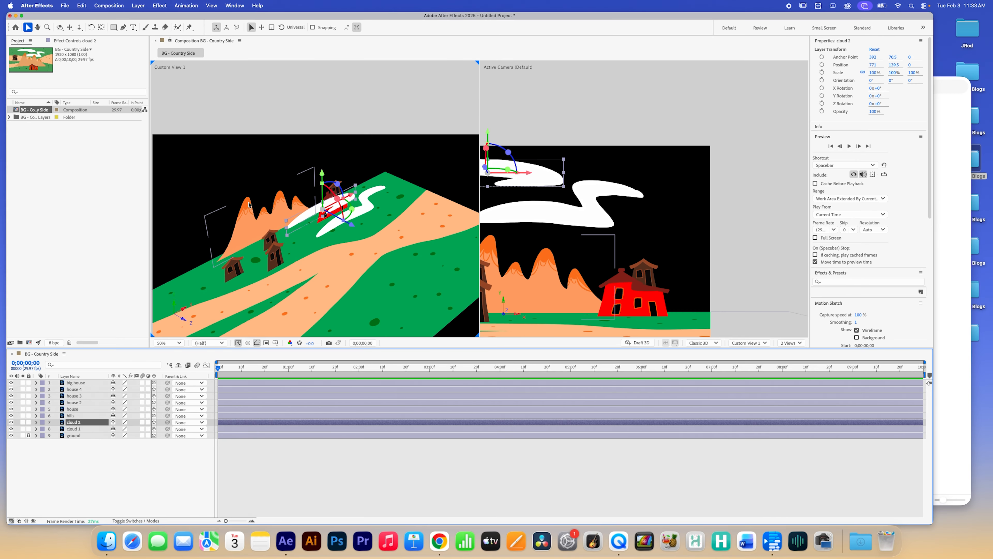
{"action": "scroll", "coordinate": [249, 205], "scroll_direction": "up", "scroll_amount": 1}
{"action": "scroll", "coordinate": [251, 203], "scroll_direction": "up", "scroll_amount": 1}
{"action": "left_click", "coordinate": [296, 145]}
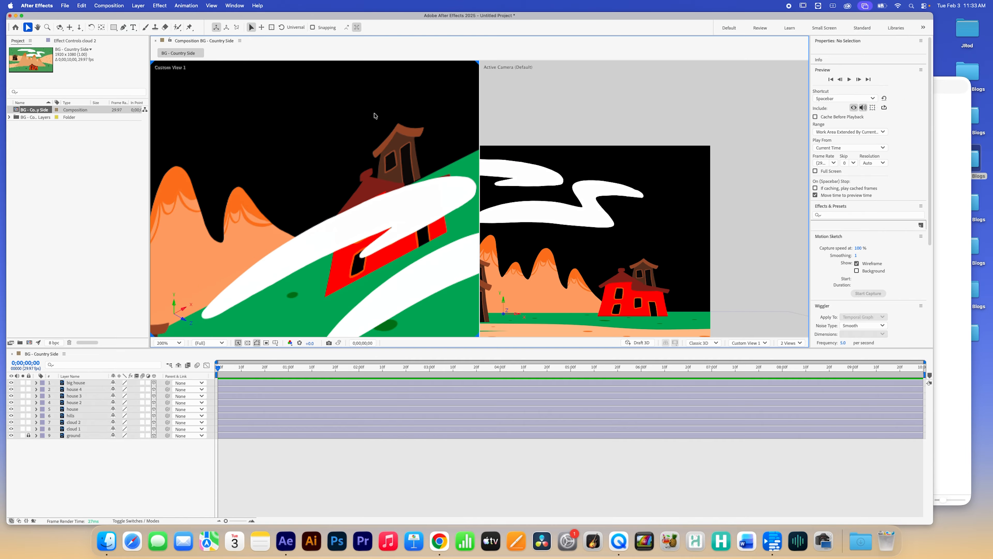
{"action": "scroll", "coordinate": [297, 178], "scroll_direction": "down", "scroll_amount": 2}
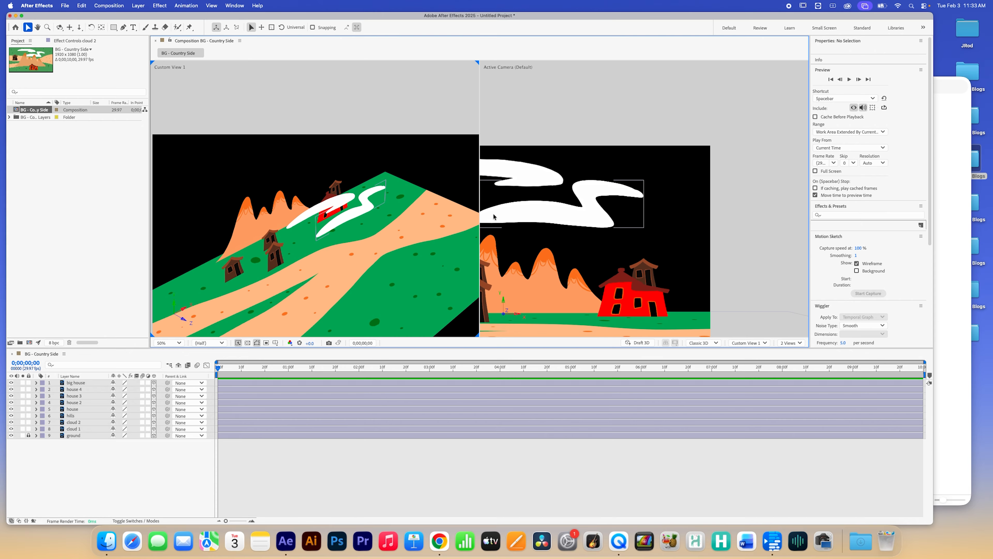
{"action": "left_click", "coordinate": [514, 177]}
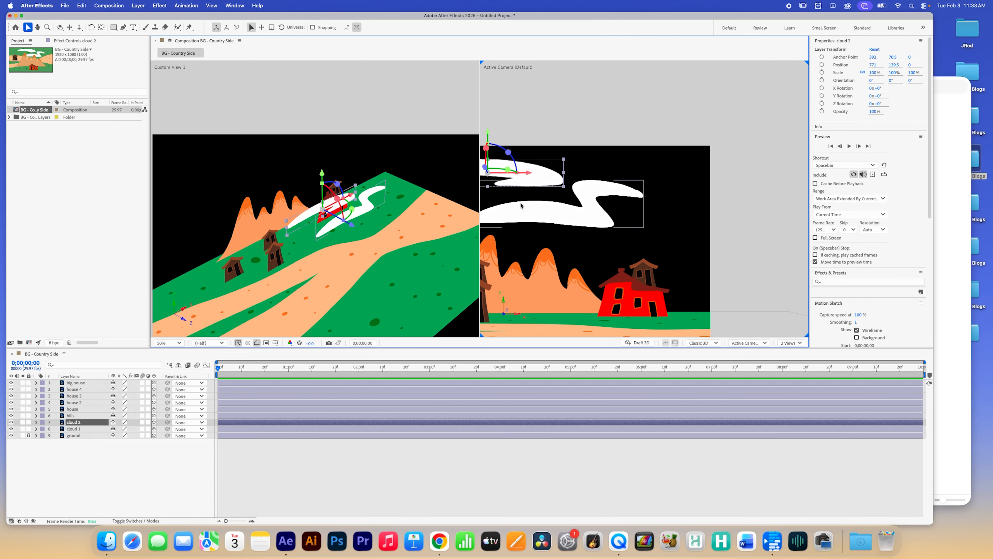
{"action": "left_click", "coordinate": [569, 221], "text": "shift"}
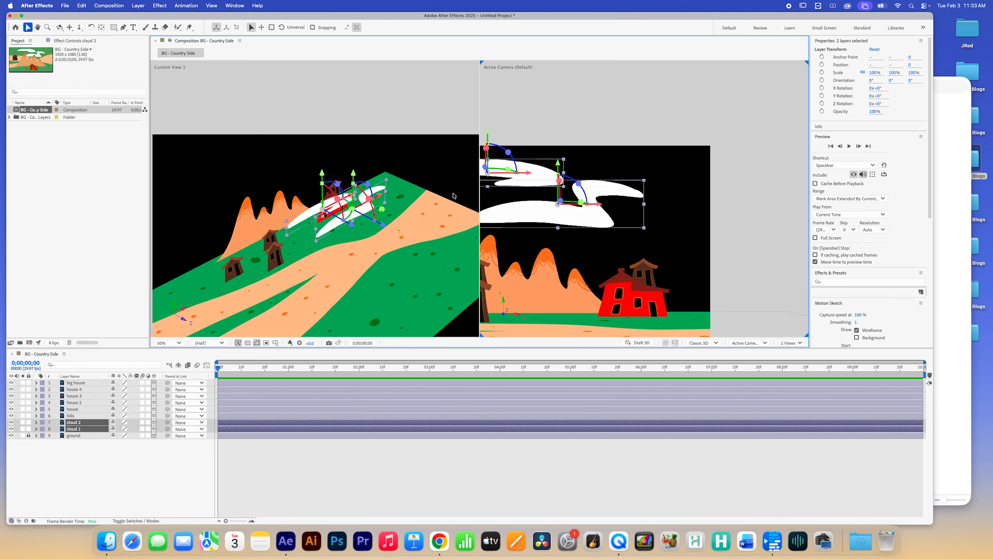
{"action": "left_click_drag", "start_coordinate": [386, 229], "coordinate": [254, 195]}
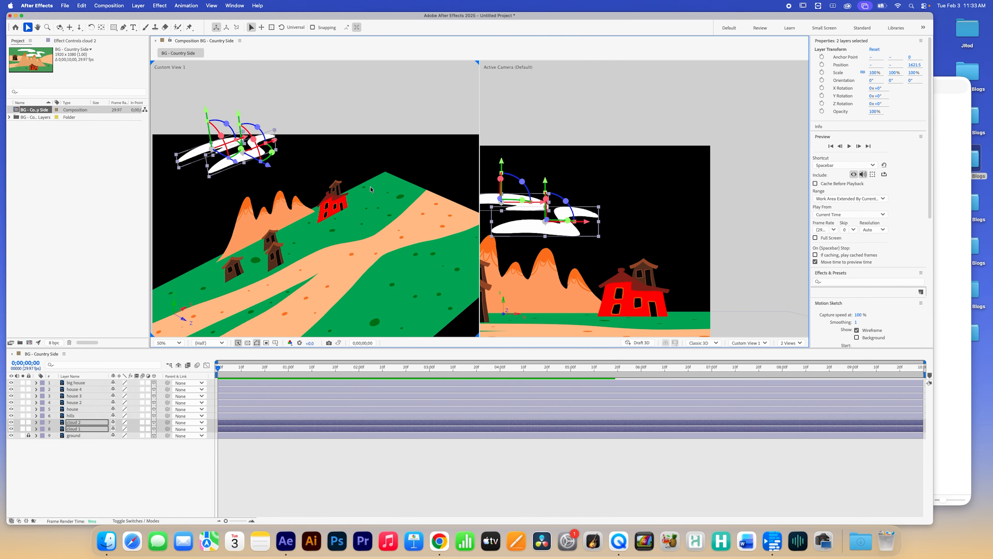
- Move cloud 1 to the right to about X 1705.5, above the big house and clear of the other cloud
{"action": "scroll", "coordinate": [661, 203], "scroll_direction": "down", "scroll_amount": 2}
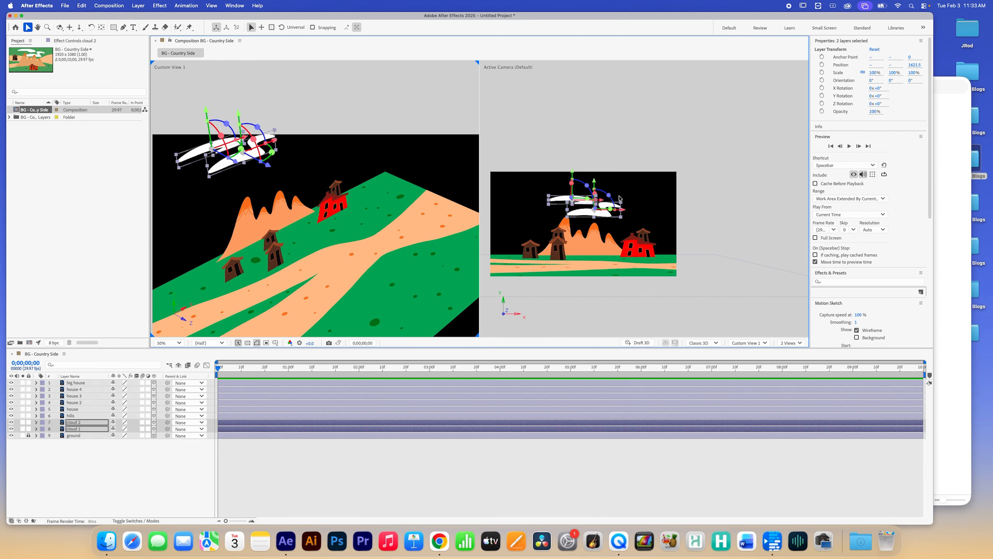
{"action": "key", "text": "space"}
{"action": "left_click_drag", "start_coordinate": [636, 187], "coordinate": [712, 191]}
{"action": "left_click", "coordinate": [679, 134]}
{"action": "left_click", "coordinate": [660, 191]}
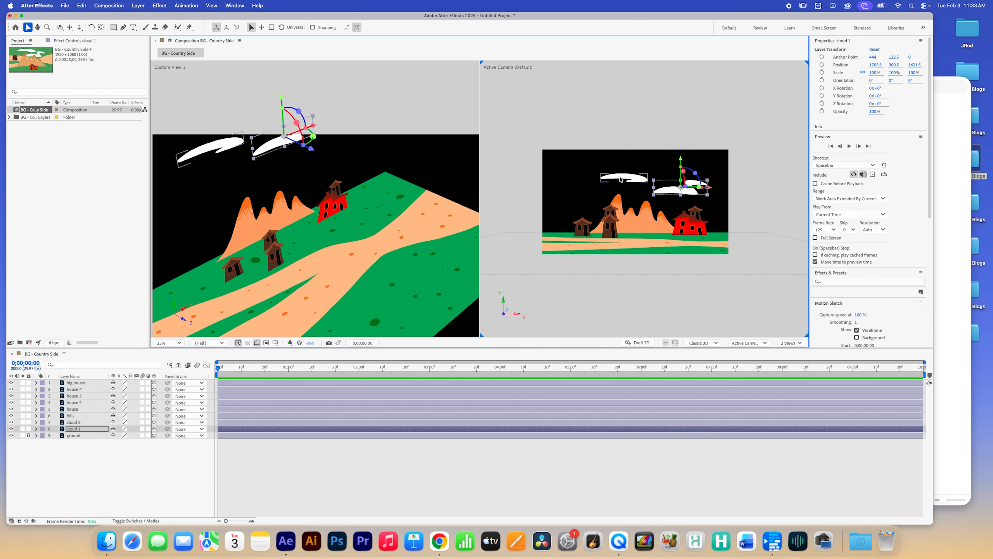
- Raise cloud 2 and cloud 1 higher in the sky and clear the selection
{"action": "left_click", "coordinate": [649, 173]}
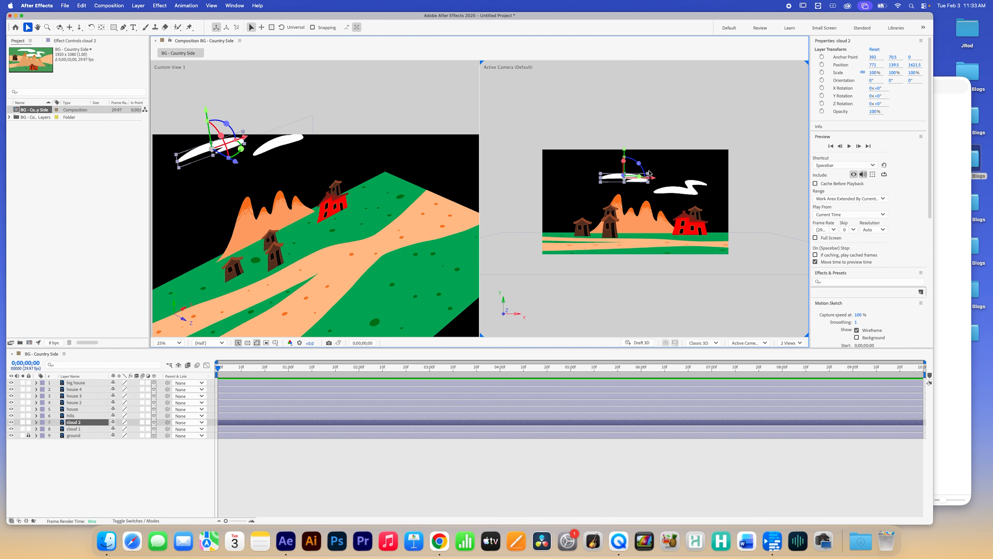
{"action": "left_click_drag", "start_coordinate": [626, 152], "coordinate": [624, 139]}
{"action": "left_click", "coordinate": [660, 187]}
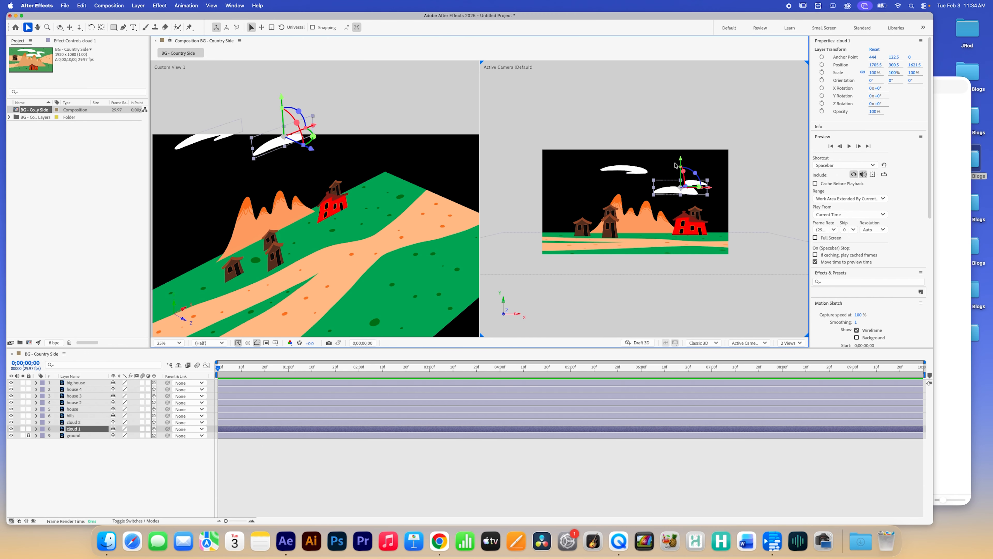
{"action": "left_click_drag", "start_coordinate": [682, 163], "coordinate": [680, 153]}
{"action": "left_click", "coordinate": [642, 121]}
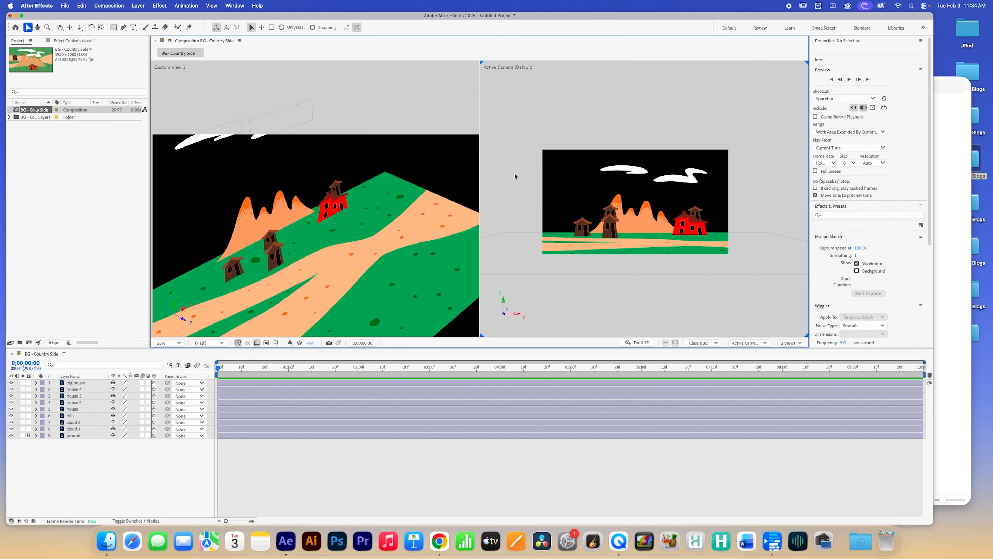
- Set the composition's background color to pale cyan, C3FBF8
{"action": "key", "text": "super+k"}
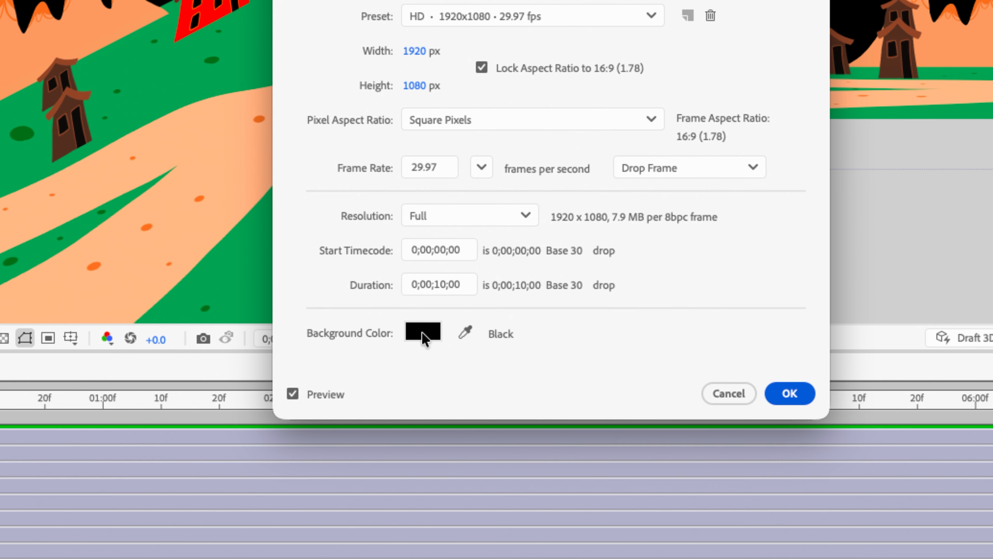
{"action": "left_click", "coordinate": [423, 332]}
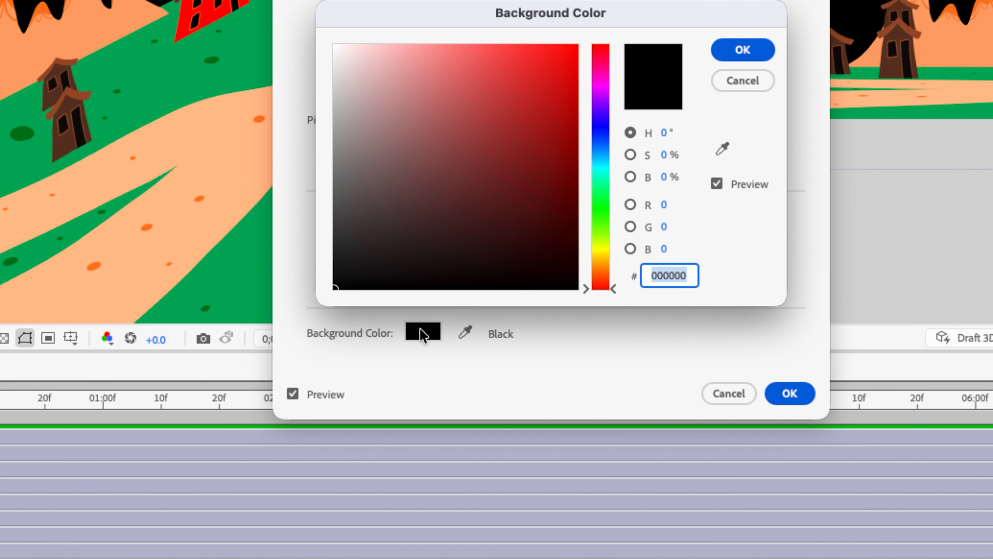
{"action": "left_click", "coordinate": [602, 169]}
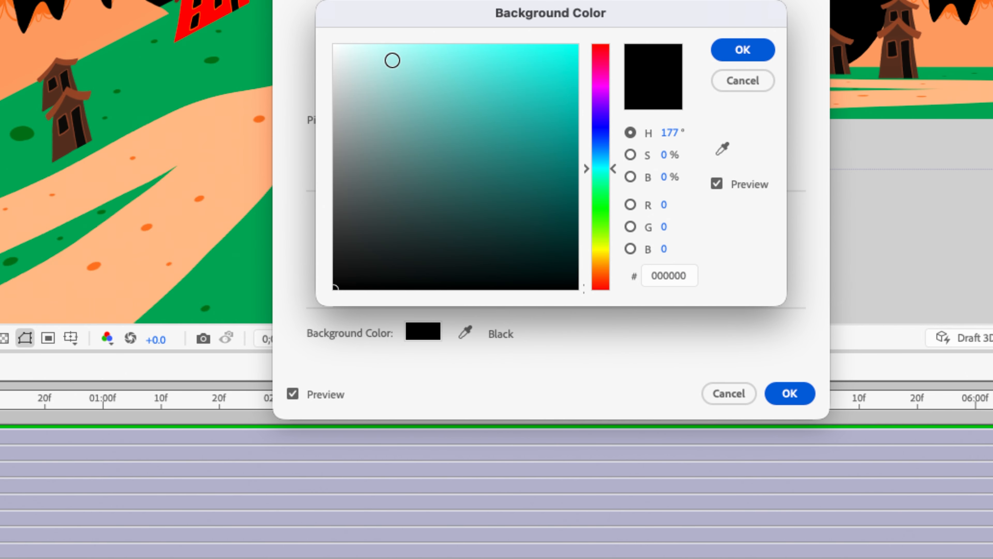
{"action": "mouse_move", "coordinate": [392, 60]}
{"action": "left_mouse_down"}
{"action": "mouse_move", "coordinate": [355, 27]}
{"action": "mouse_move", "coordinate": [385, 44]}
{"action": "left_mouse_up"}
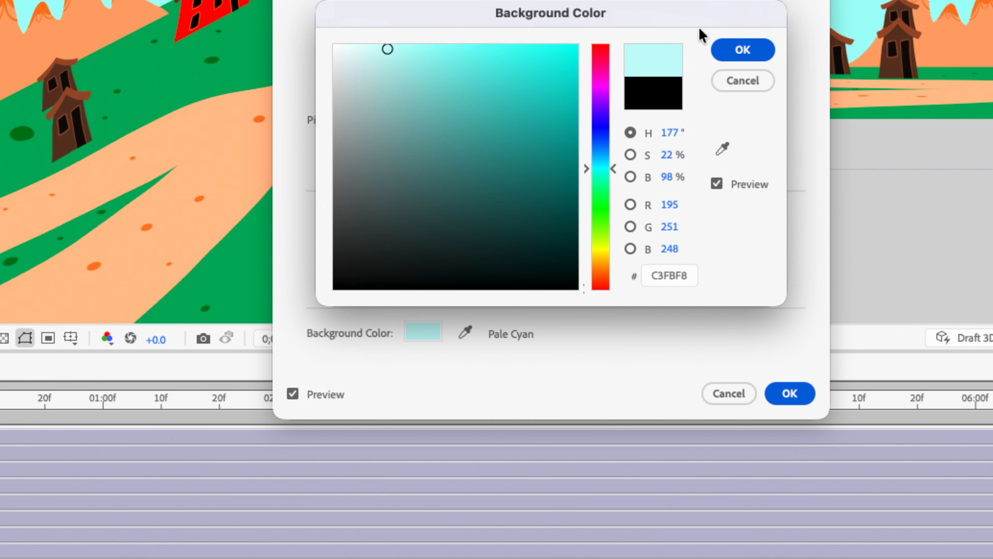
{"action": "left_click", "coordinate": [720, 49]}
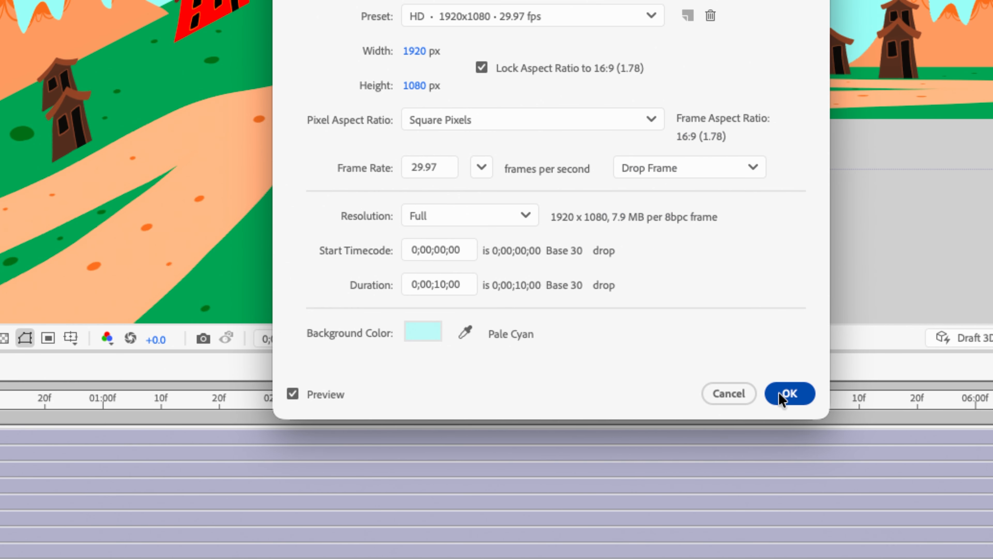
{"action": "left_click", "coordinate": [791, 394]}
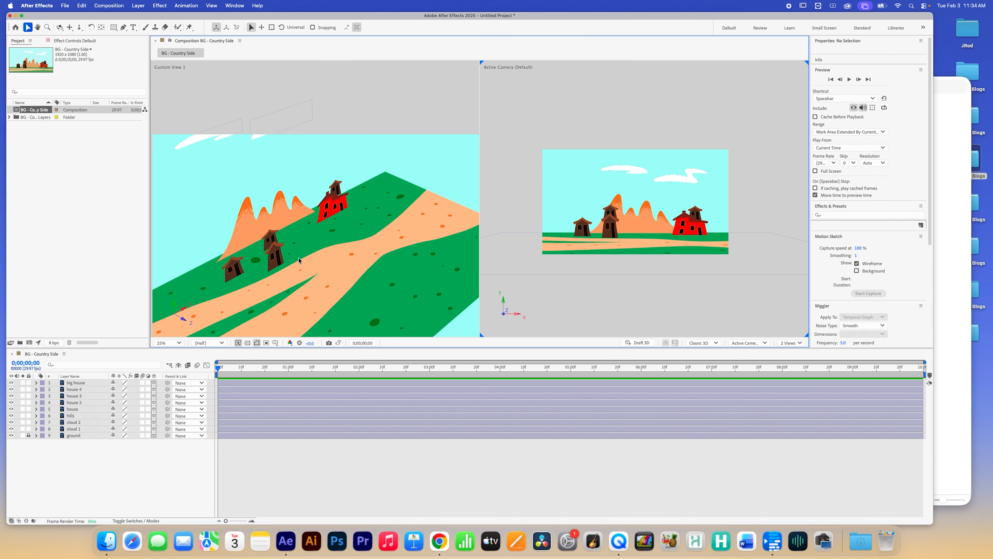
- Apply a Hue/Saturation effect to the house layer and shift its master hue to about 71° to make it green
{"action": "left_click", "coordinate": [240, 273]}
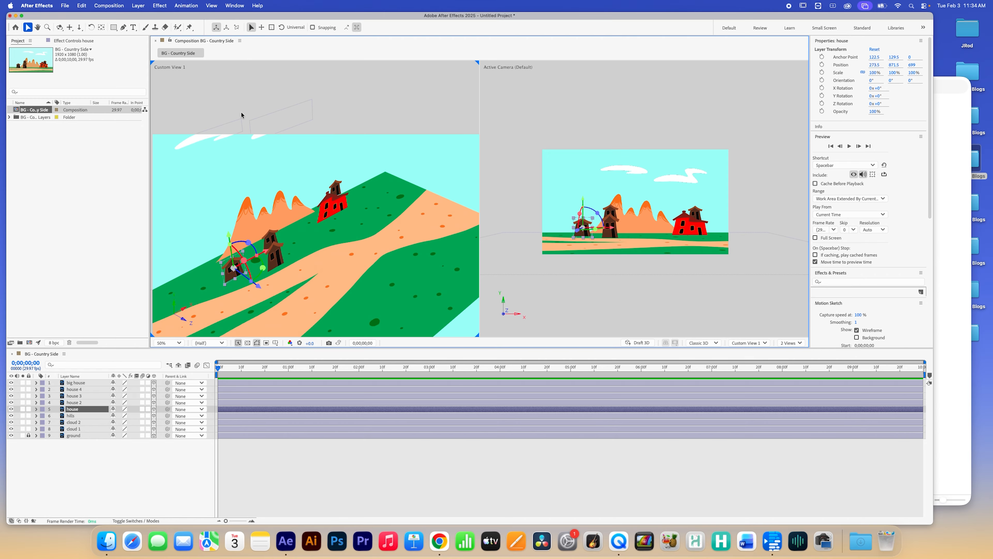
{"action": "left_click", "coordinate": [160, 5]}
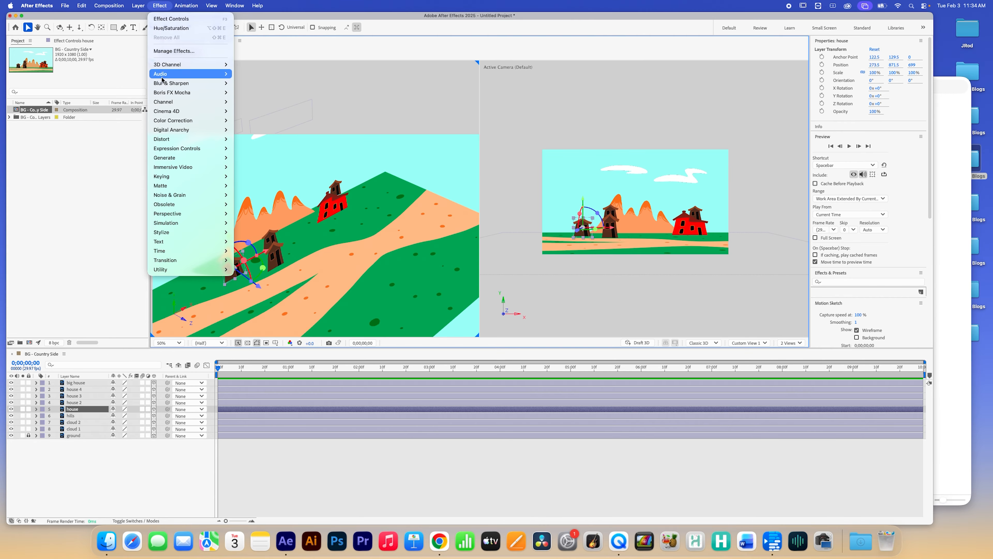
{"action": "mouse_move", "coordinate": [169, 121]}
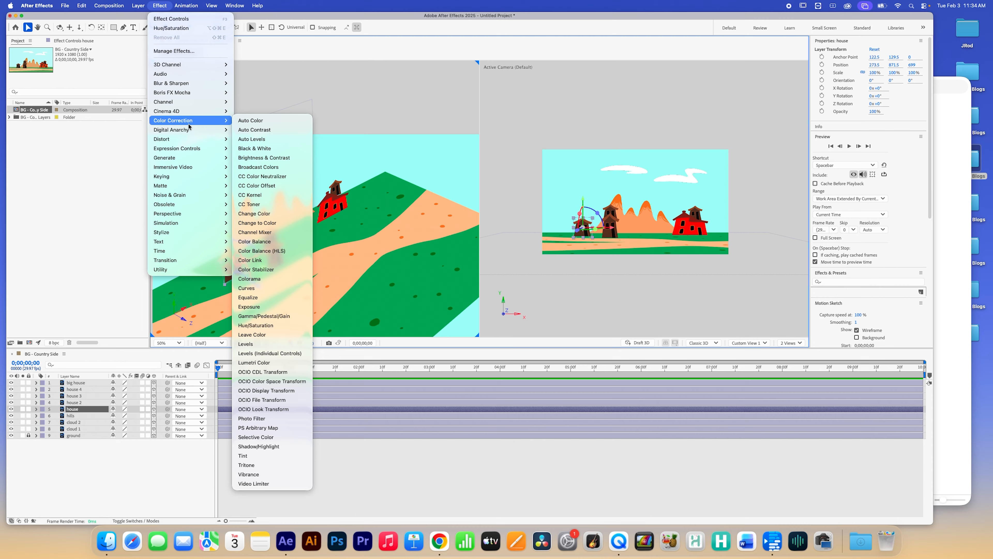
{"action": "mouse_move", "coordinate": [201, 158]}
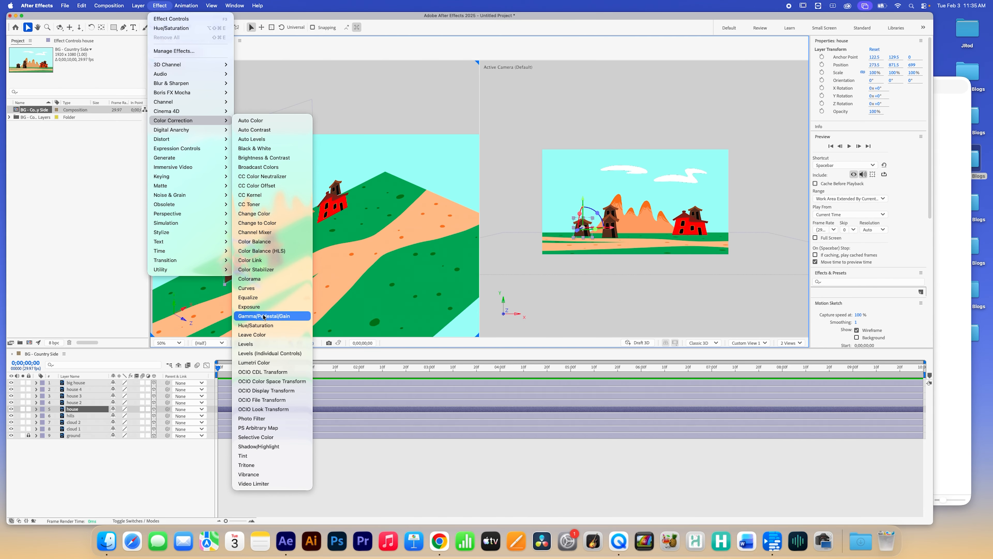
{"action": "left_click", "coordinate": [260, 325]}
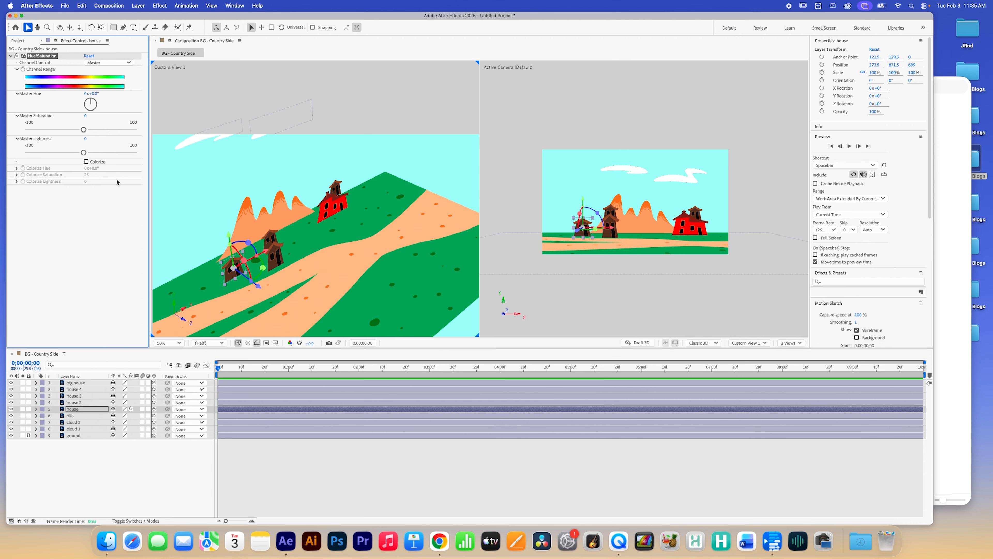
{"action": "left_click_drag", "start_coordinate": [92, 101], "coordinate": [96, 105]}
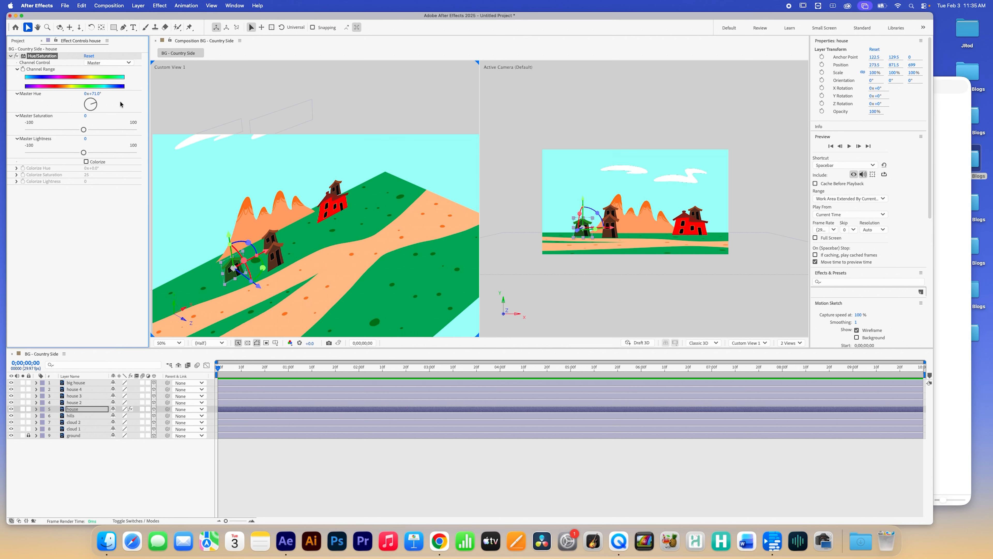
{"action": "left_click", "coordinate": [602, 276]}
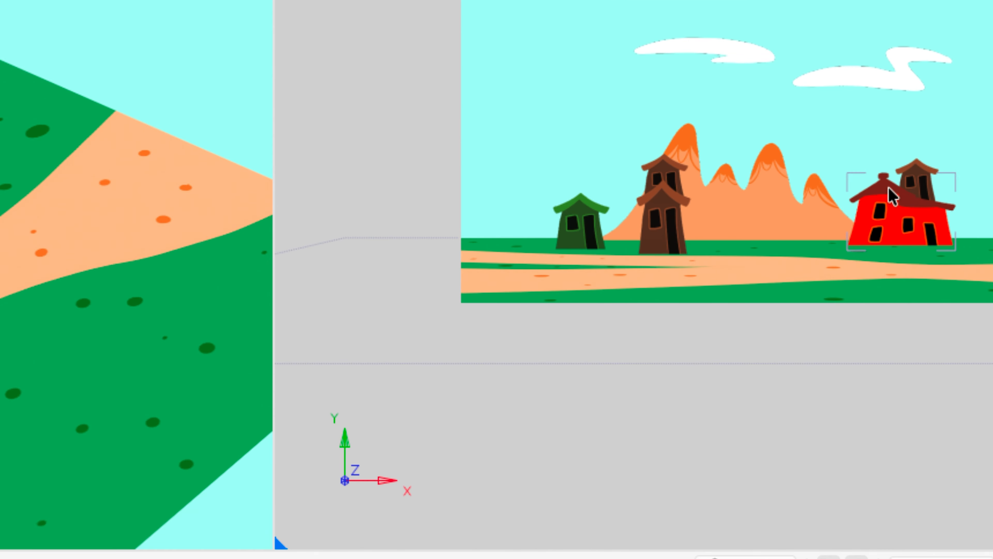
- Apply a Hue/Saturation effect to house 4 behind the big house and shift its master hue to purple
{"action": "left_click", "coordinate": [914, 178]}
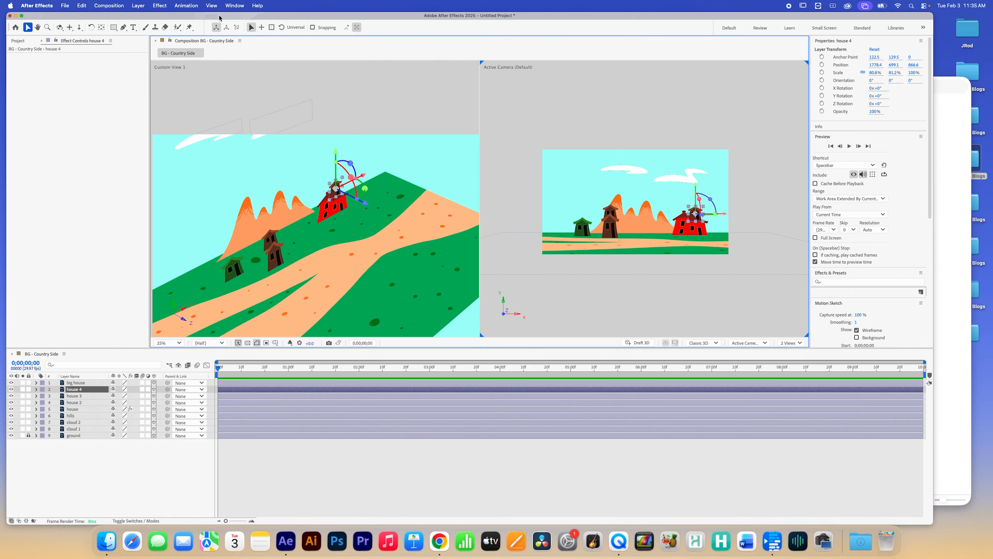
{"action": "left_click", "coordinate": [160, 6]}
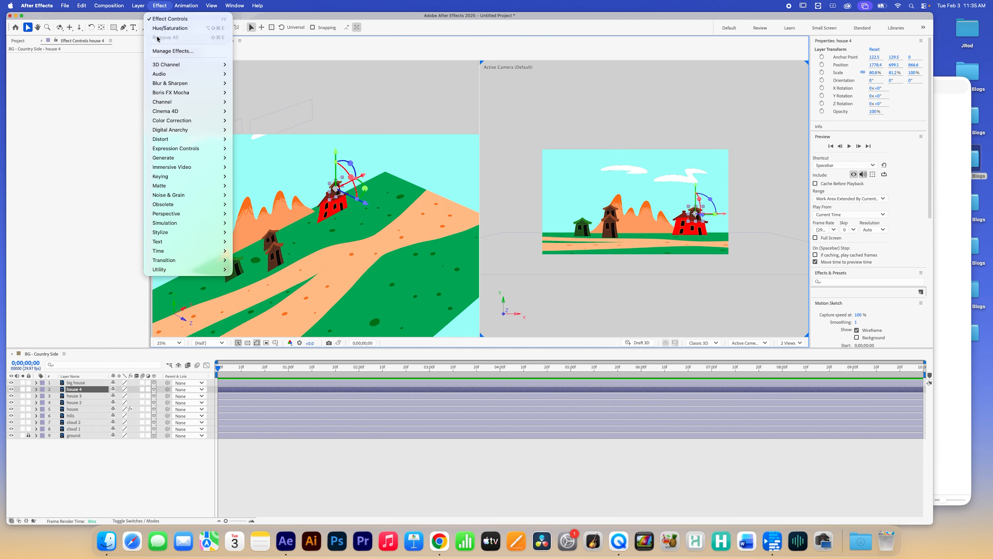
{"action": "mouse_move", "coordinate": [176, 121]}
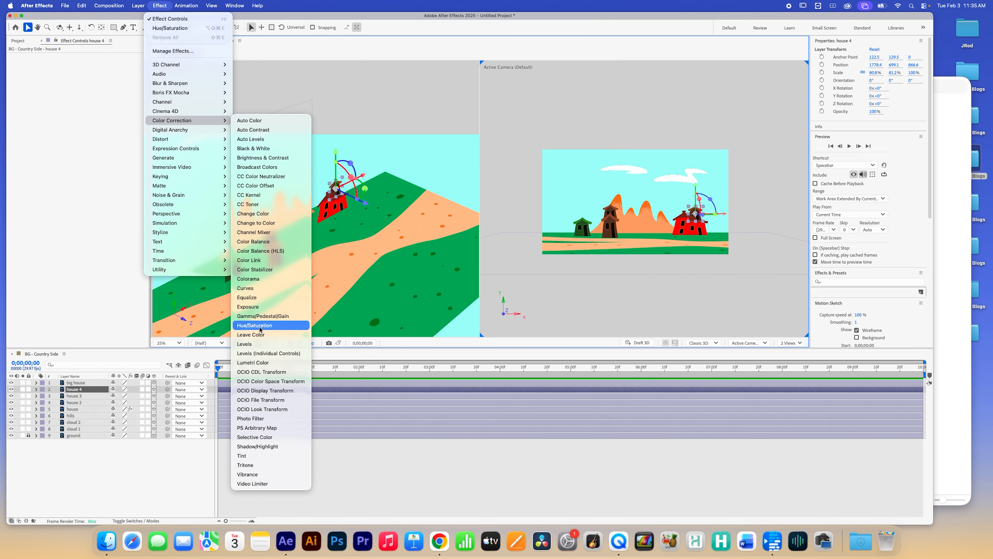
{"action": "left_click", "coordinate": [242, 325]}
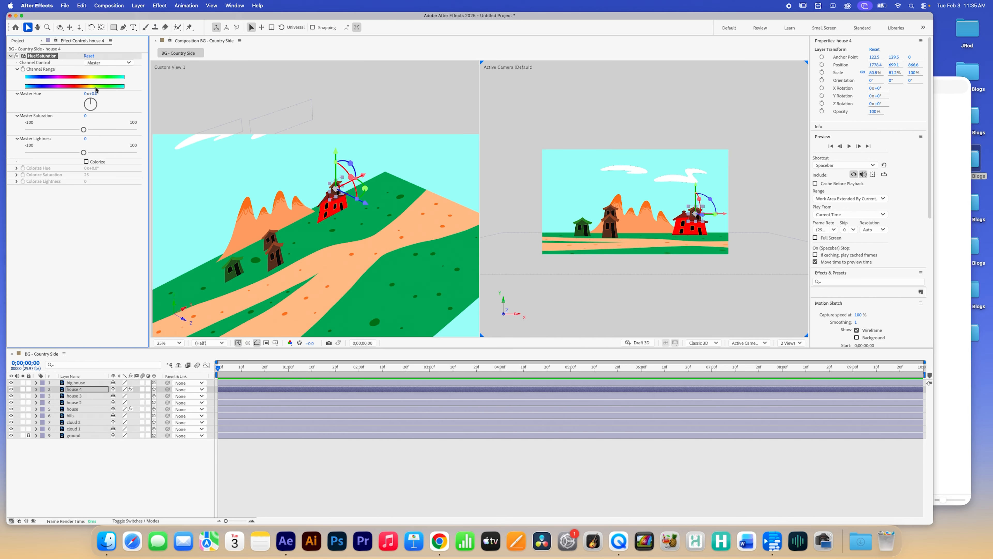
{"action": "mouse_move", "coordinate": [90, 100]}
{"action": "left_mouse_down"}
{"action": "mouse_move", "coordinate": [77, 106]}
{"action": "mouse_move", "coordinate": [82, 121]}
{"action": "mouse_move", "coordinate": [140, 133]}
{"action": "mouse_move", "coordinate": [142, 112]}
{"action": "mouse_move", "coordinate": [131, 129]}
{"action": "mouse_move", "coordinate": [95, 141]}
{"action": "mouse_move", "coordinate": [86, 119]}
{"action": "mouse_move", "coordinate": [102, 104]}
{"action": "mouse_move", "coordinate": [94, 90]}
{"action": "left_mouse_up"}
{"action": "left_click", "coordinate": [564, 119]}
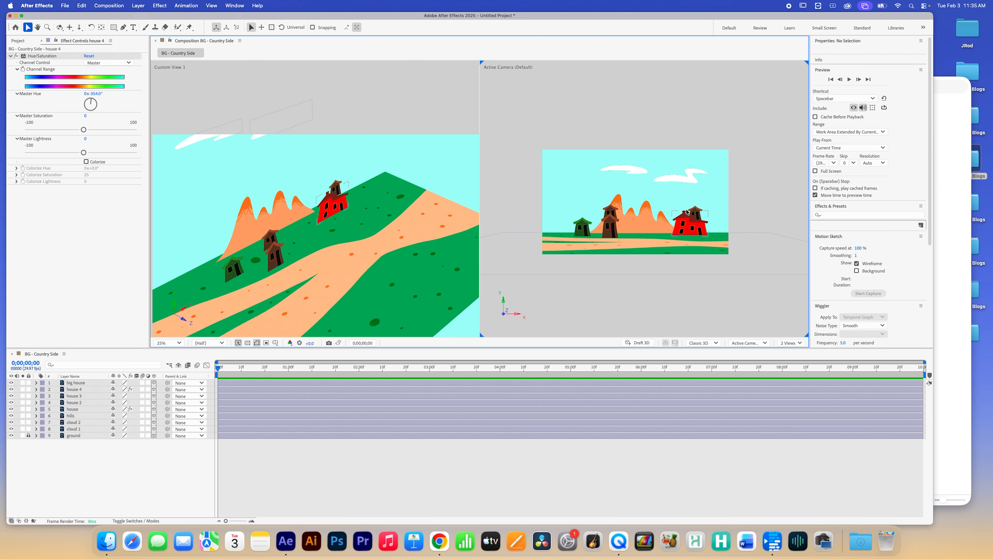
{"action": "left_click_drag", "start_coordinate": [90, 100], "coordinate": [85, 103]}
{"action": "left_click", "coordinate": [541, 121]}
- Duplicate the hills layer, enlarge the copy to about 161.8 × 214% and move it back to about X 132.4, Z 1797.6
{"action": "left_click", "coordinate": [252, 201]}
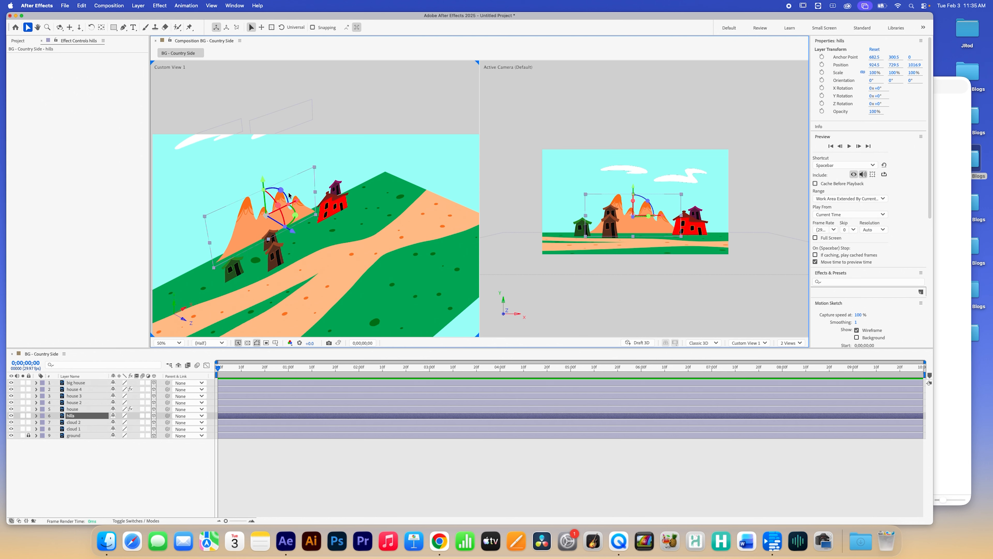
{"action": "left_click_drag", "start_coordinate": [293, 232], "coordinate": [285, 228]}
{"action": "key", "text": "super+z"}
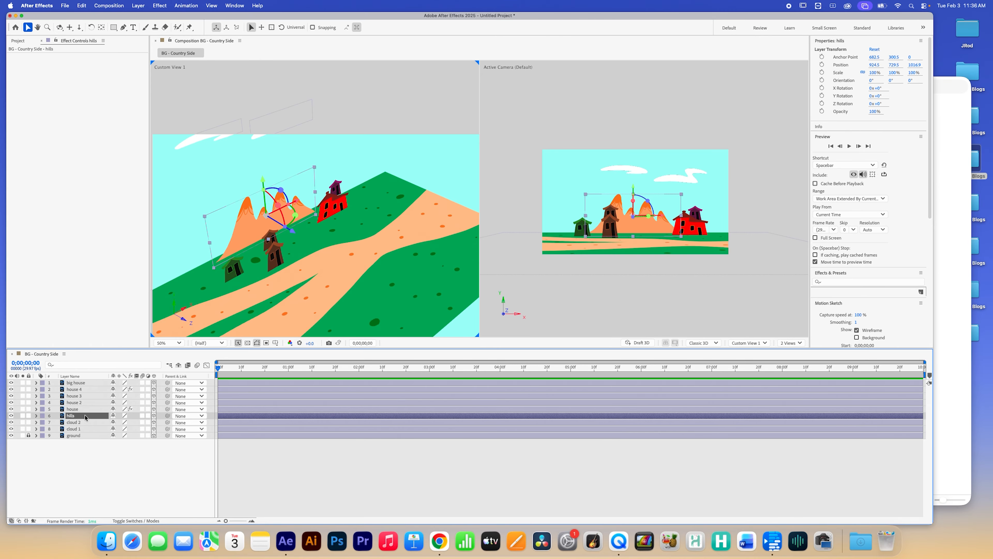
{"action": "key", "text": "super+d"}
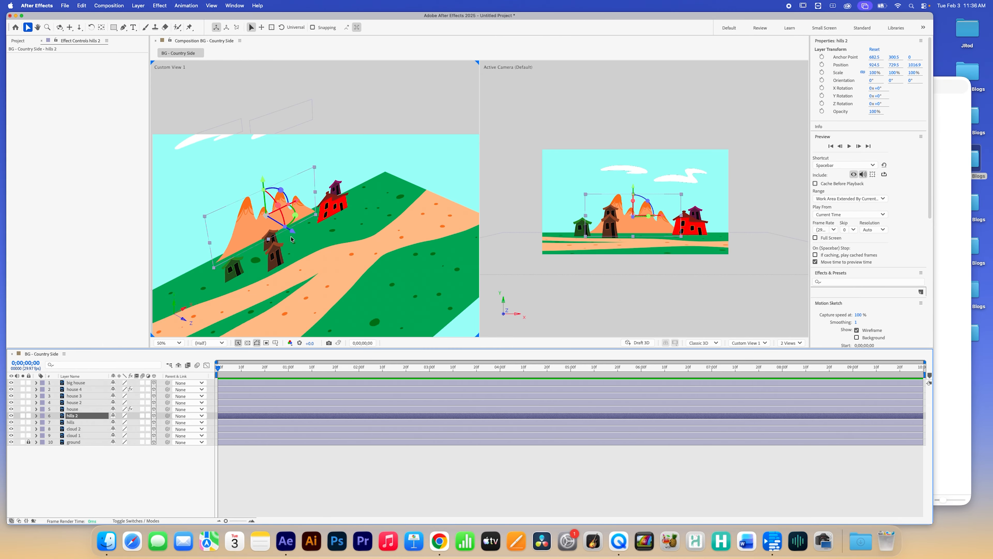
{"action": "left_click_drag", "start_coordinate": [291, 240], "coordinate": [139, 189]}
{"action": "left_click_drag", "start_coordinate": [280, 223], "coordinate": [186, 185]}
{"action": "left_click_drag", "start_coordinate": [187, 184], "coordinate": [172, 191]}
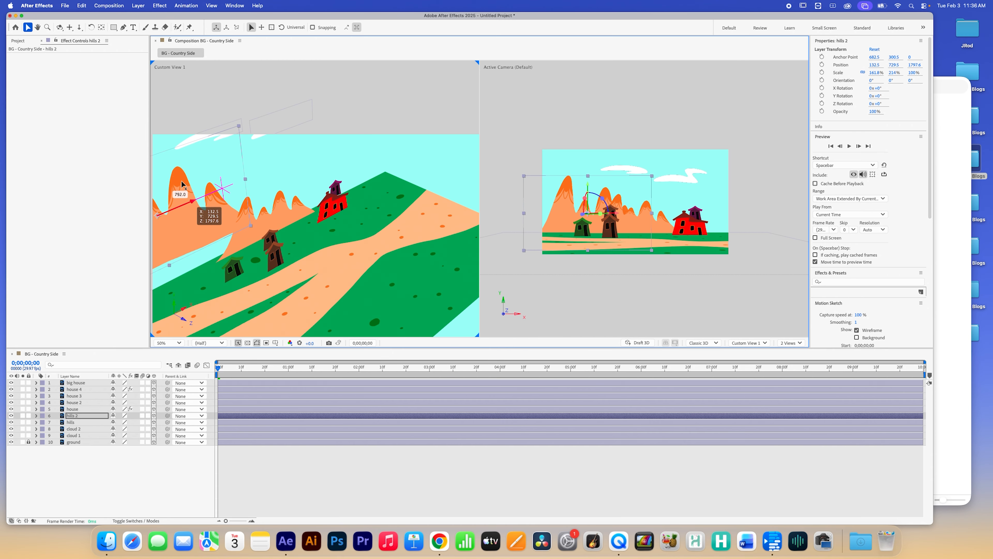
- Apply a Brightness & Contrast effect to hills 2 with brightness 56 and clear the selection
{"action": "left_click", "coordinate": [159, 5]}
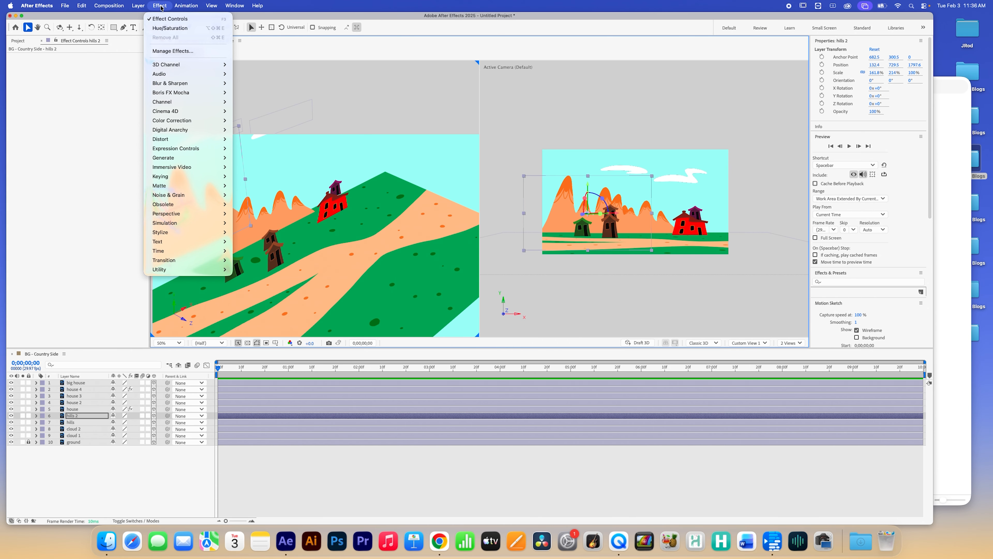
{"action": "mouse_move", "coordinate": [165, 117]}
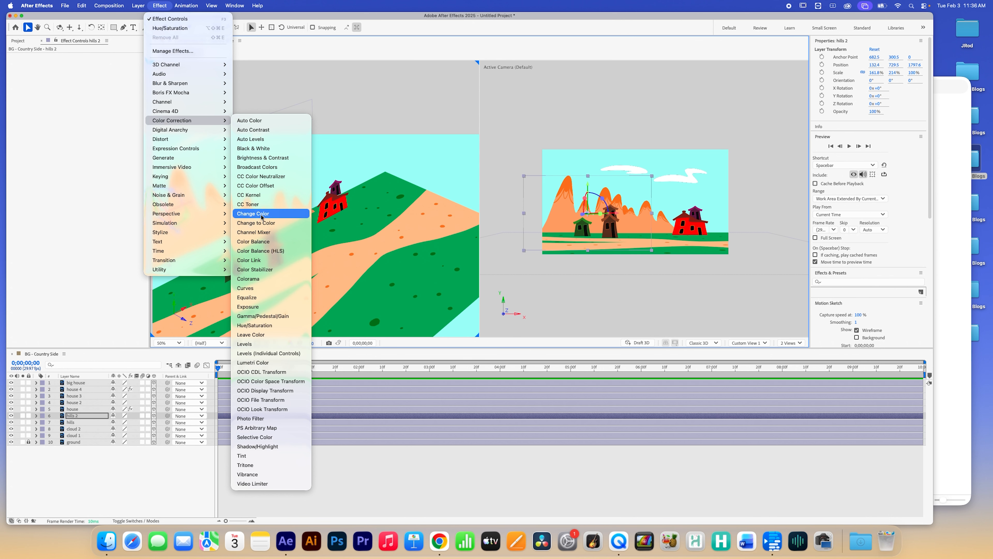
{"action": "left_click", "coordinate": [261, 158]}
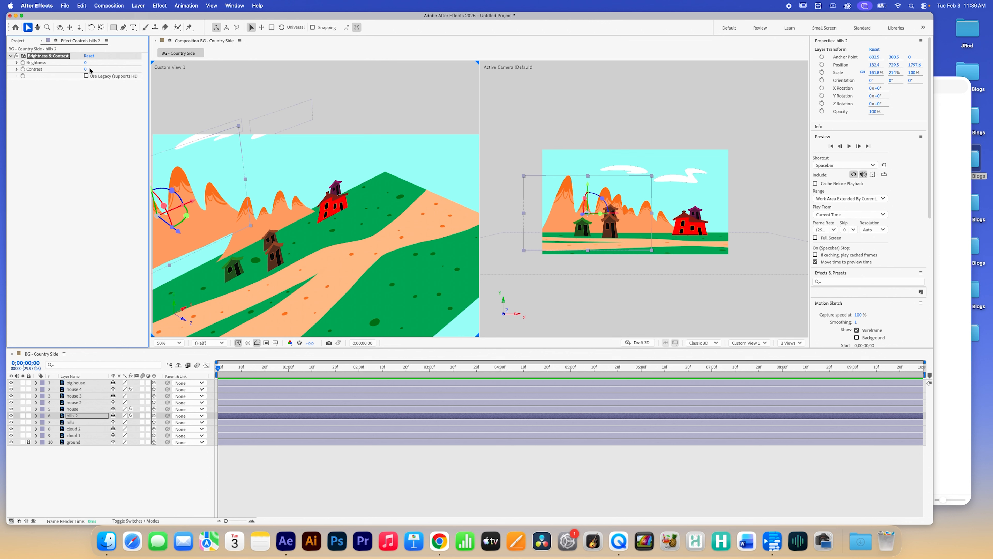
{"action": "left_click_drag", "start_coordinate": [85, 63], "coordinate": [102, 64]}
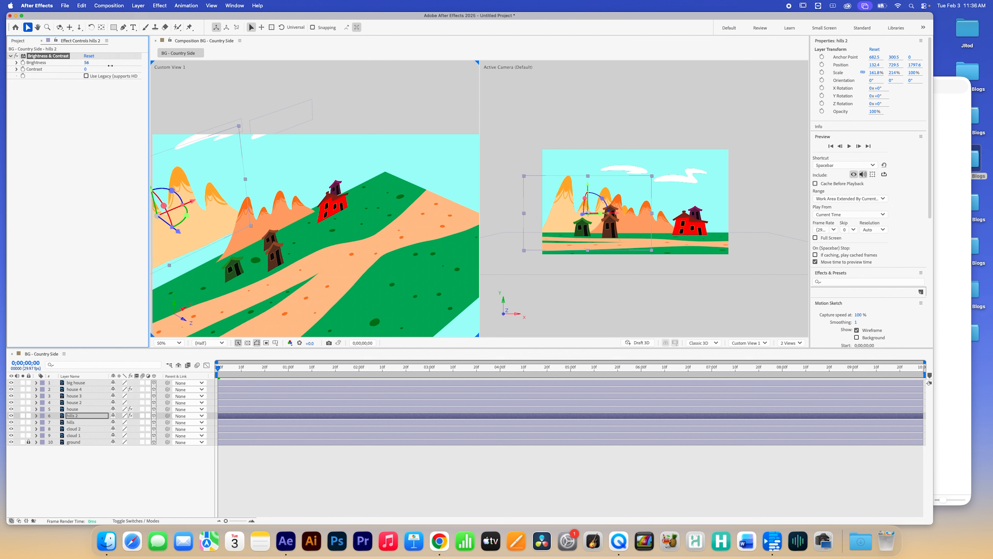
{"action": "left_click", "coordinate": [608, 109]}
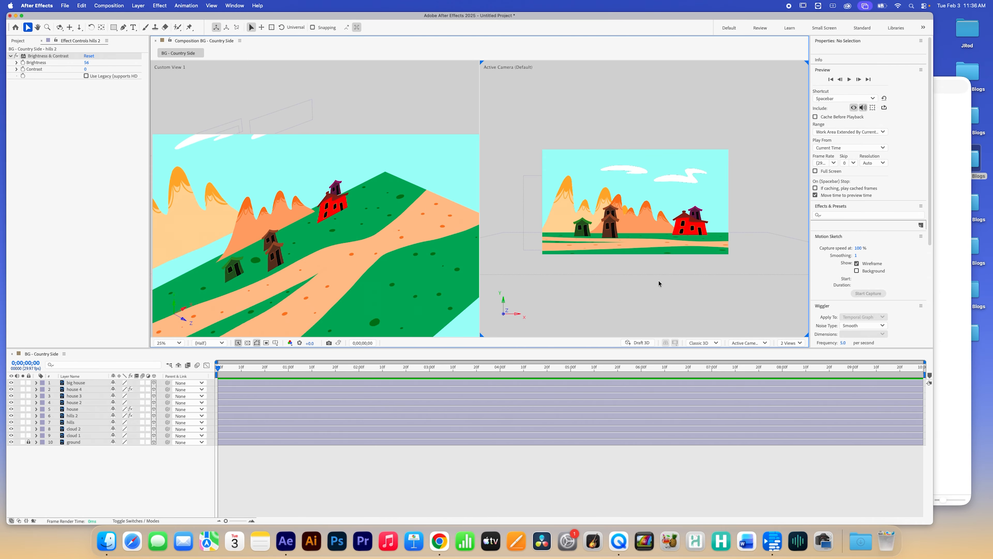
- Switch to Finder and preview the BG - Country Side and bonsai.psd files
{"action": "left_click", "coordinate": [959, 362]}
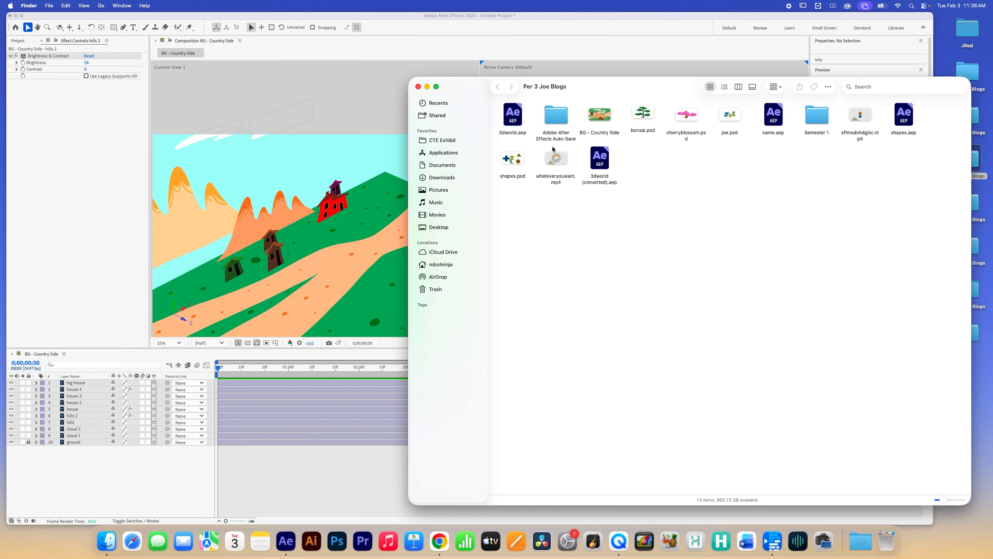
{"action": "left_click", "coordinate": [606, 112]}
{"action": "key", "text": "space"}
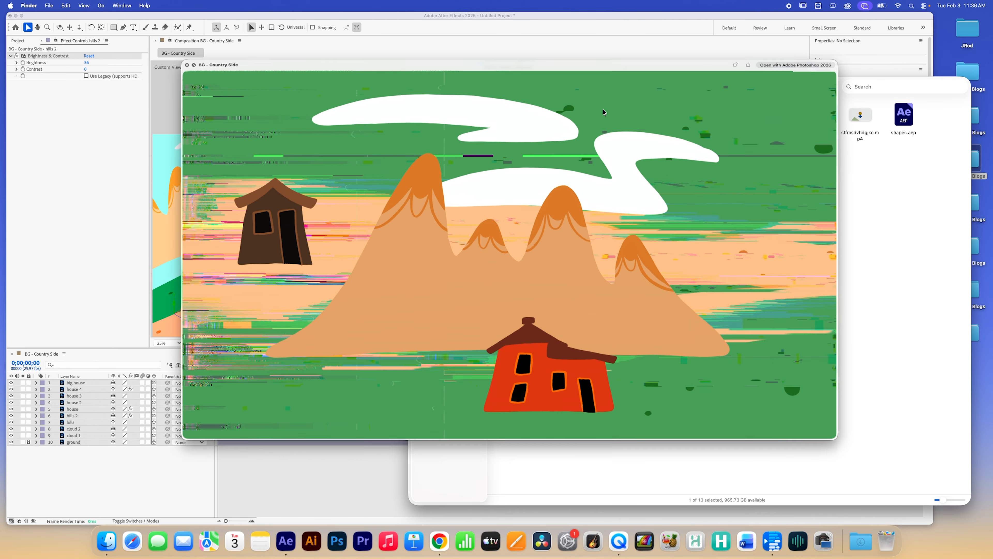
{"action": "key", "text": "space"}
{"action": "left_click", "coordinate": [637, 114]}
{"action": "key", "text": "space"}
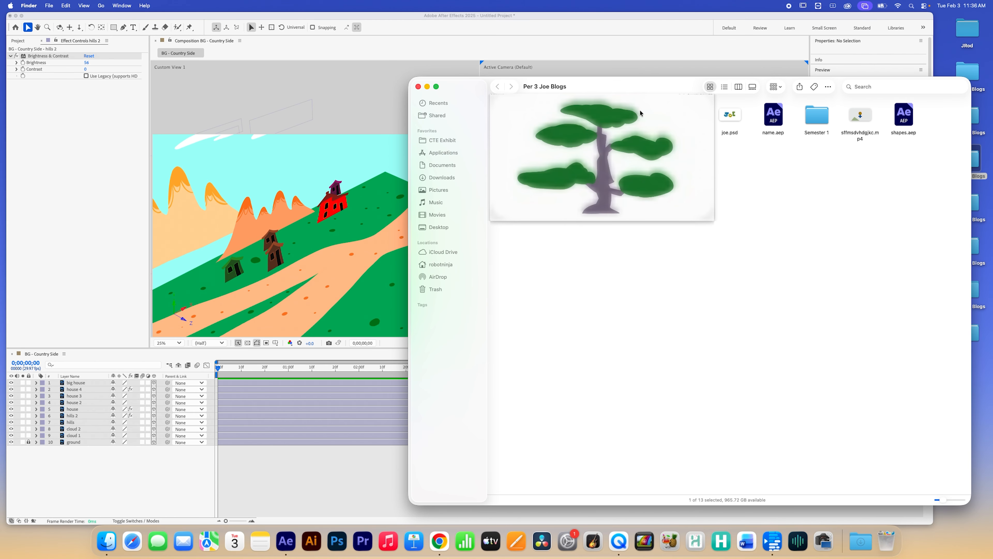
{"action": "key", "text": "space"}
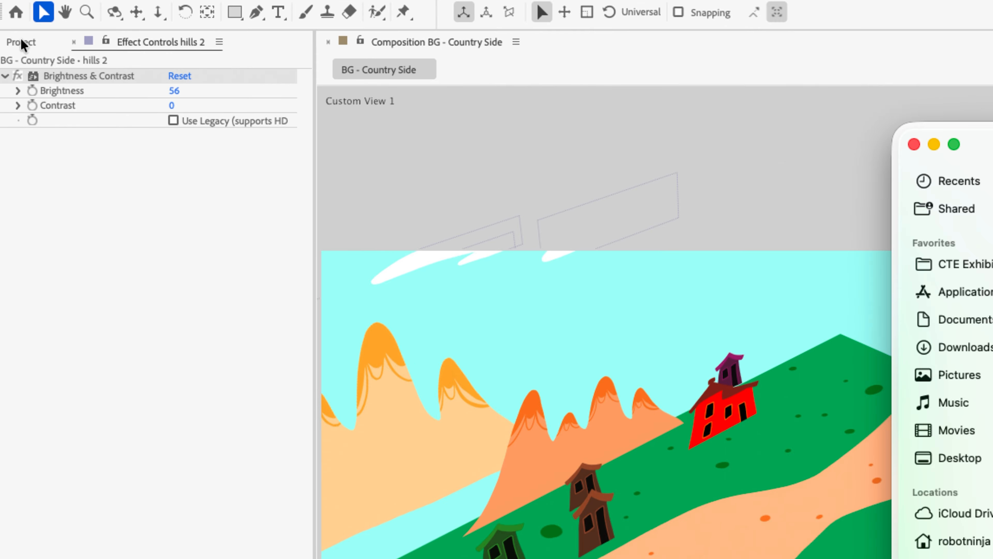
- Import bonsai.psd from the Finder folder into the After Effects project as Footage with merged layers
{"action": "left_click", "coordinate": [16, 40]}
{"action": "left_click", "coordinate": [16, 40]}
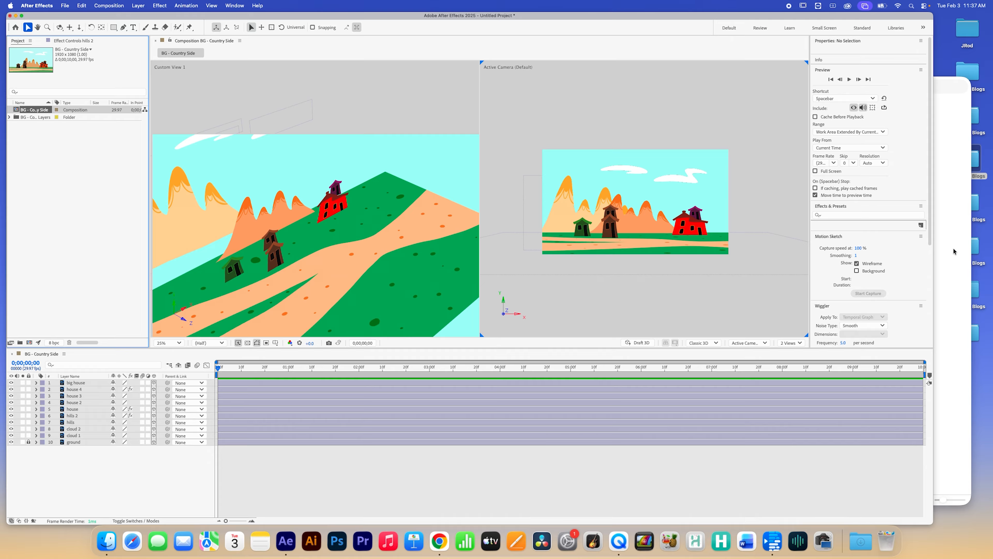
{"action": "left_click", "coordinate": [953, 251]}
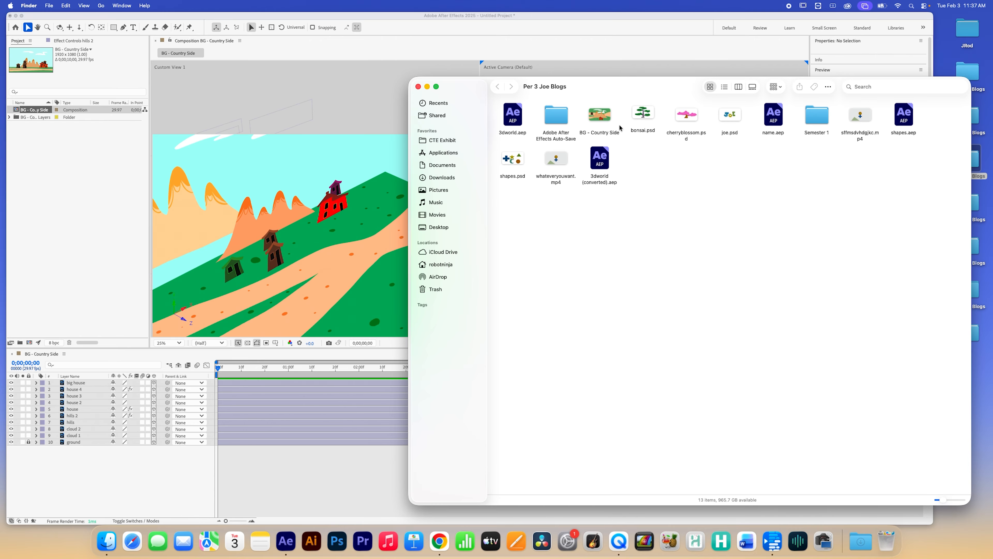
{"action": "left_click_drag", "start_coordinate": [645, 117], "coordinate": [45, 153]}
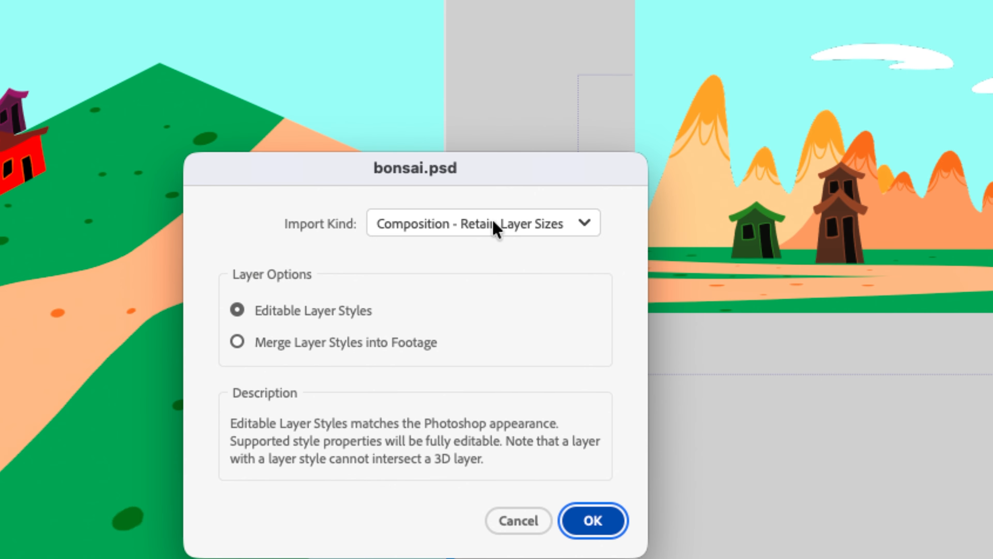
{"action": "left_click", "coordinate": [495, 227]}
{"action": "left_click", "coordinate": [487, 266]}
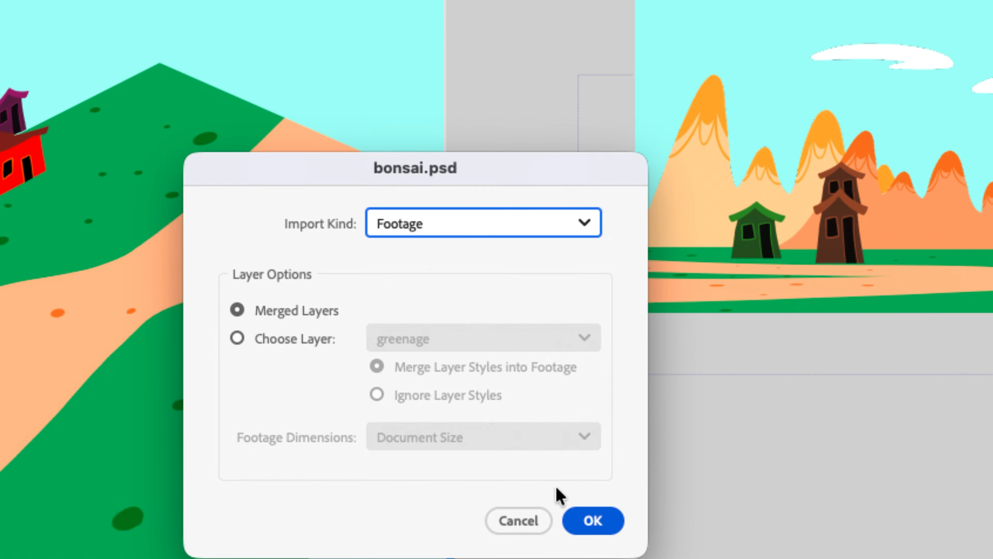
{"action": "left_click", "coordinate": [595, 522]}
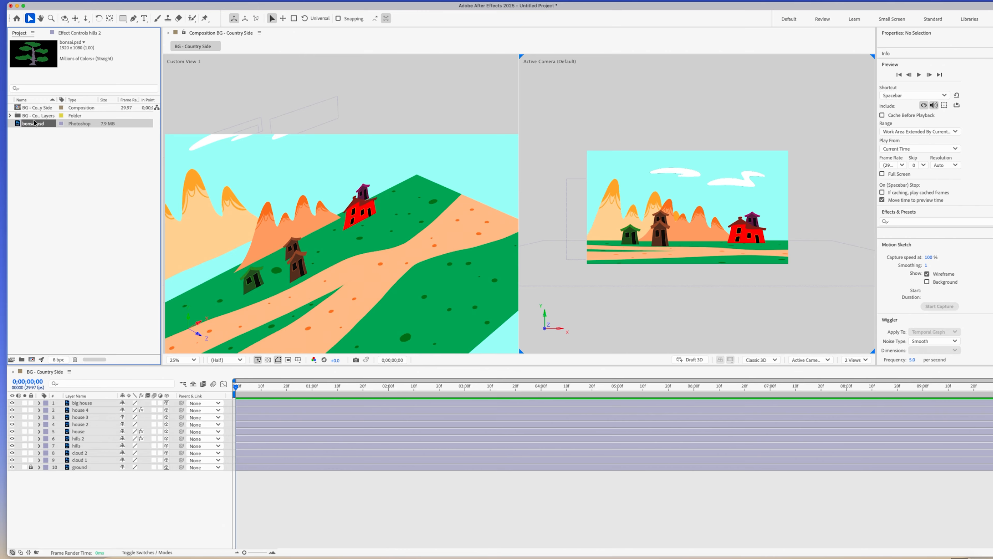
- Add bonsai.psd to the composition as a 3D layer, scaled to about 59.8 × 69.7% beside the big house at about X 1968.3, Y 721.7, Z 589.7
{"action": "left_click_drag", "start_coordinate": [35, 123], "coordinate": [364, 251]}
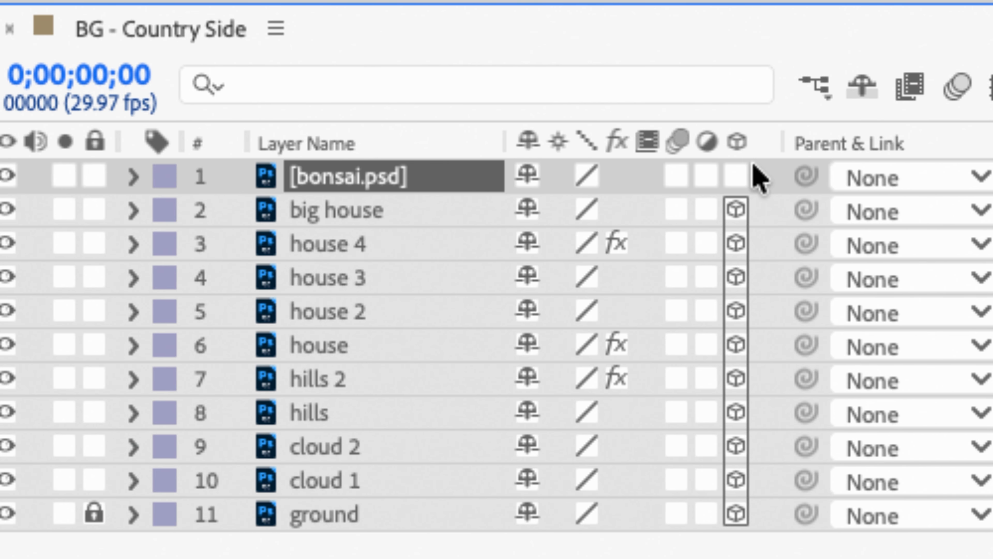
{"action": "left_click", "coordinate": [737, 176]}
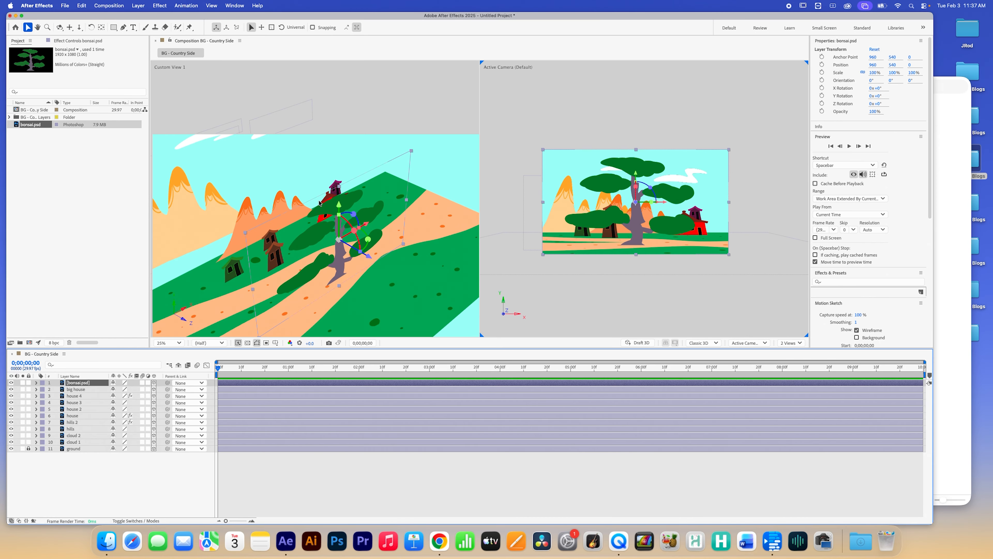
{"action": "left_click_drag", "start_coordinate": [337, 209], "coordinate": [375, 214]}
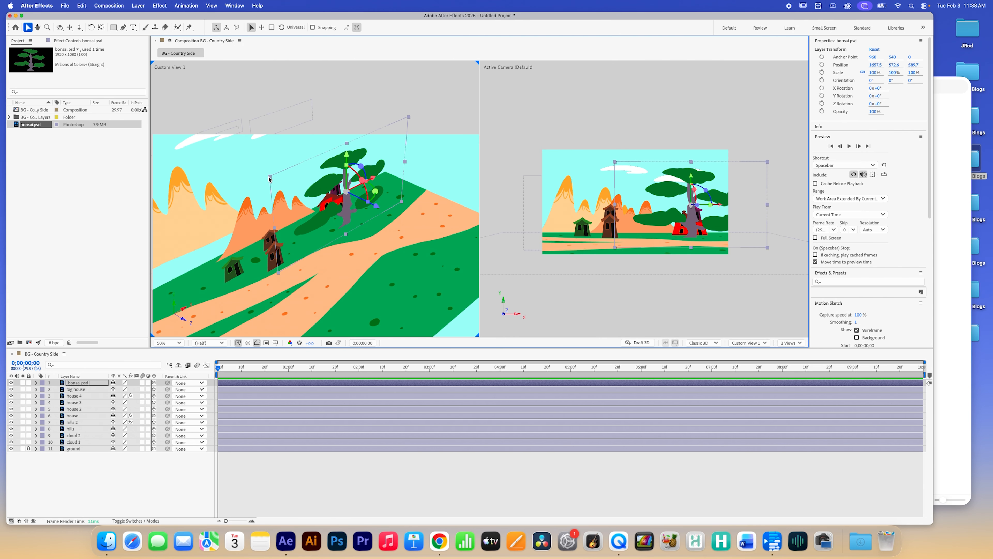
{"action": "left_click_drag", "start_coordinate": [270, 179], "coordinate": [396, 185]}
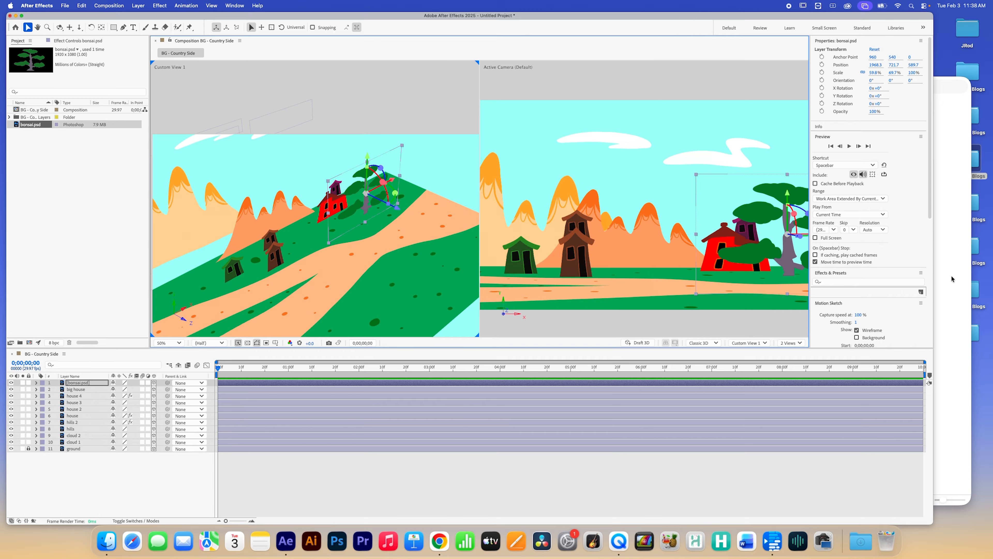
- Import cherryblossom.psd from the Finder folder into the After Effects project as Footage with merged layers
{"action": "left_click", "coordinate": [951, 279]}
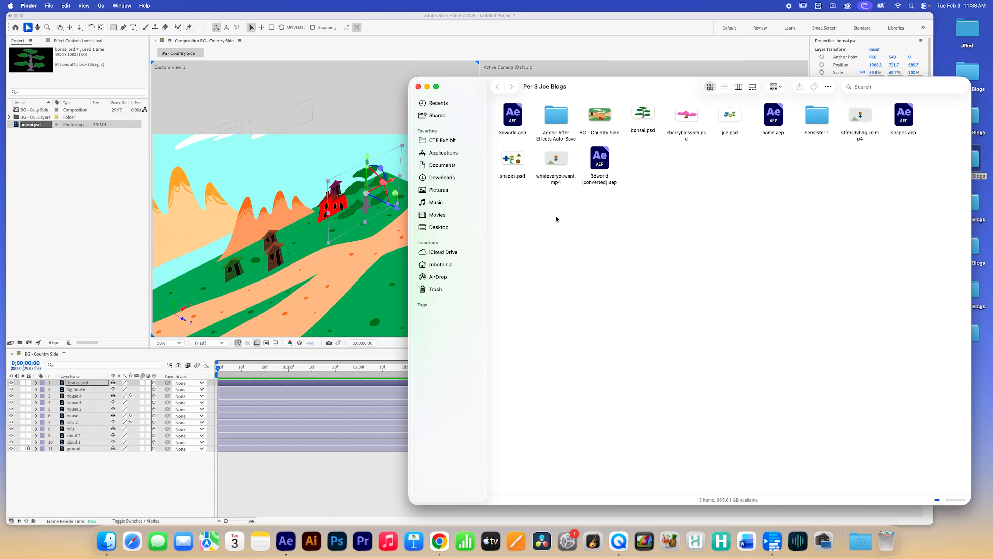
{"action": "left_click_drag", "start_coordinate": [678, 114], "coordinate": [70, 184]}
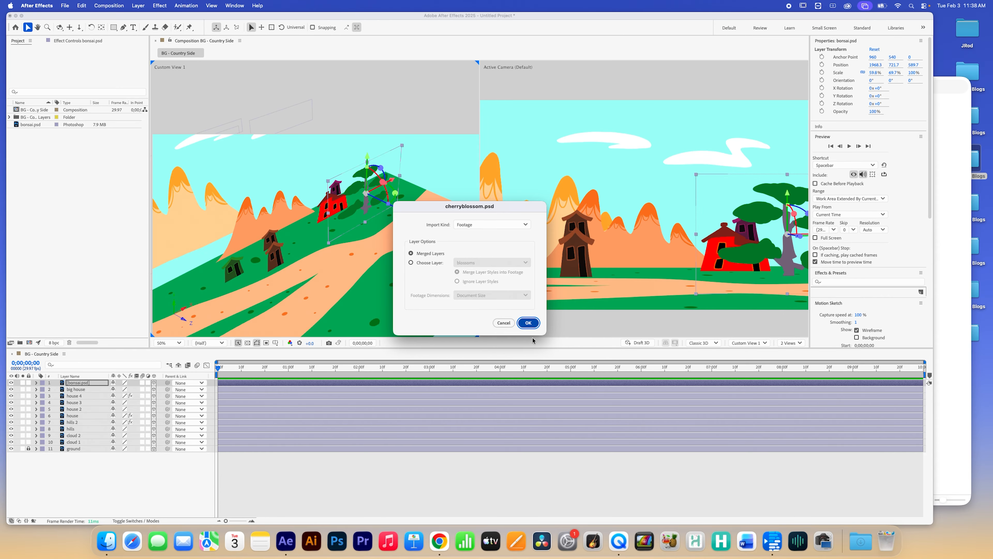
{"action": "left_click", "coordinate": [528, 323]}
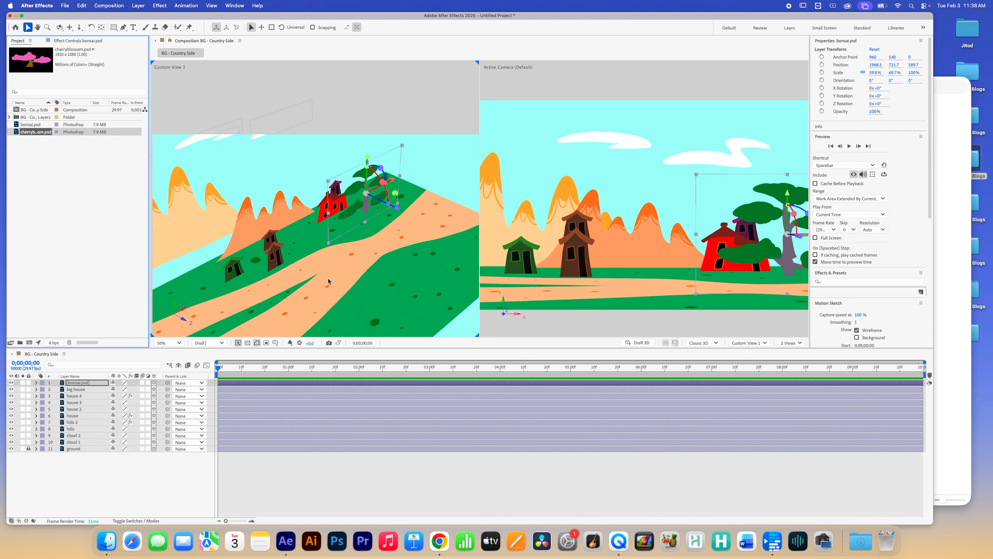
- Add cherryblossom.psd to the composition as a 3D layer and scale it to about 24 × 44.3%
{"action": "left_click_drag", "start_coordinate": [37, 132], "coordinate": [243, 288]}
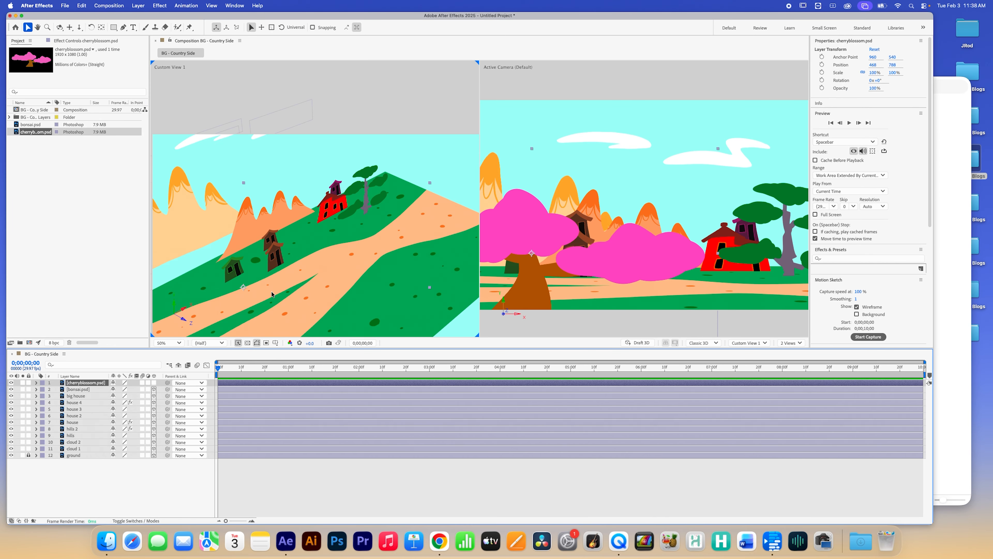
{"action": "left_click", "coordinate": [154, 382]}
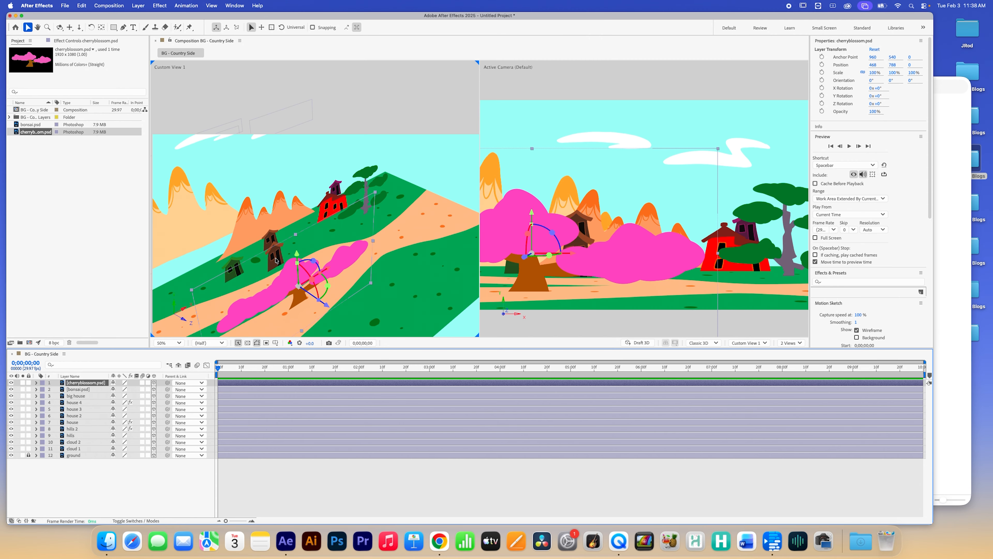
{"action": "left_click_drag", "start_coordinate": [192, 291], "coordinate": [276, 276]}
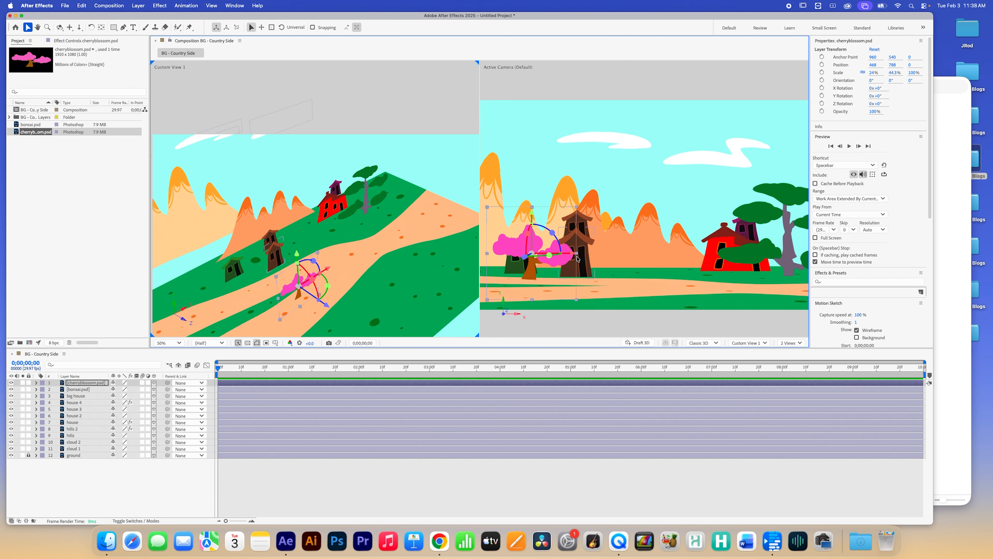
- Position the cherry blossom tree beside the small green house at about X 114.4, Y 877.9, Z 614.3 and clear the selection
{"action": "left_click_drag", "start_coordinate": [573, 254], "coordinate": [578, 256]}
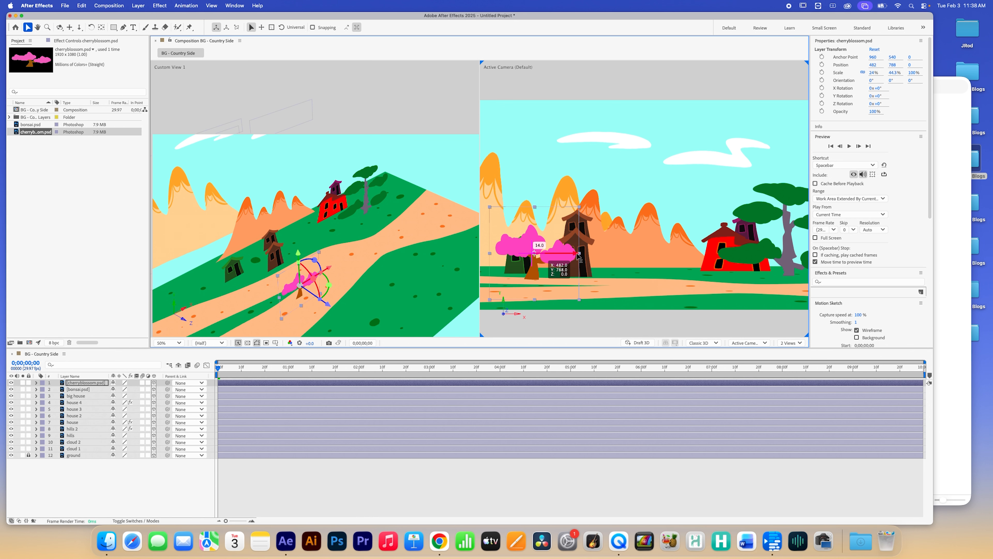
{"action": "left_click_drag", "start_coordinate": [579, 256], "coordinate": [638, 207]}
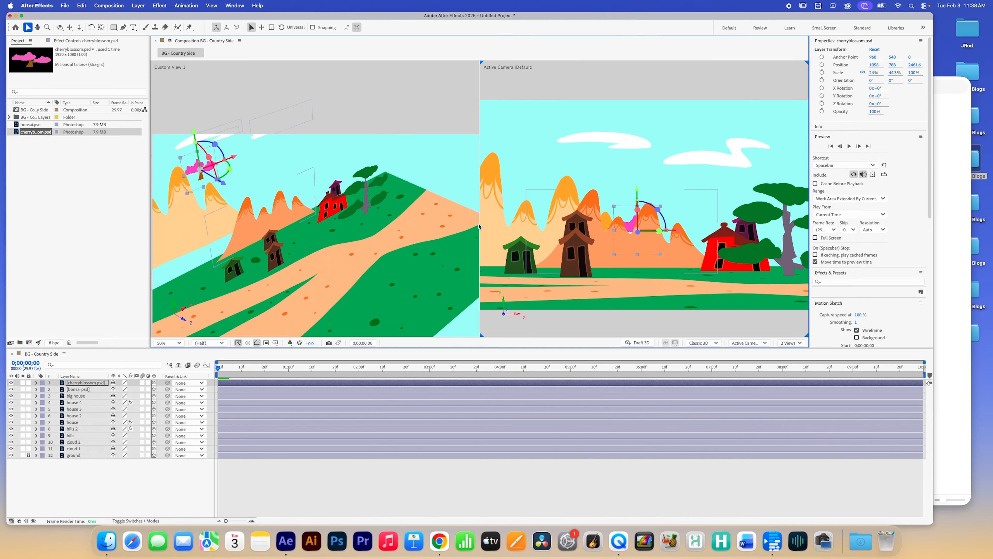
{"action": "left_click_drag", "start_coordinate": [223, 183], "coordinate": [342, 259]}
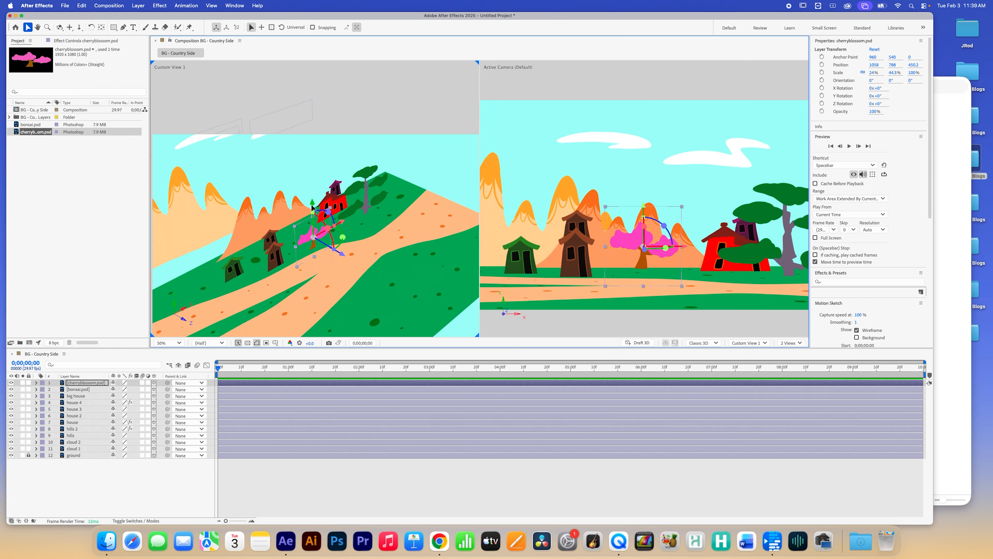
{"action": "left_click_drag", "start_coordinate": [314, 211], "coordinate": [312, 215]}
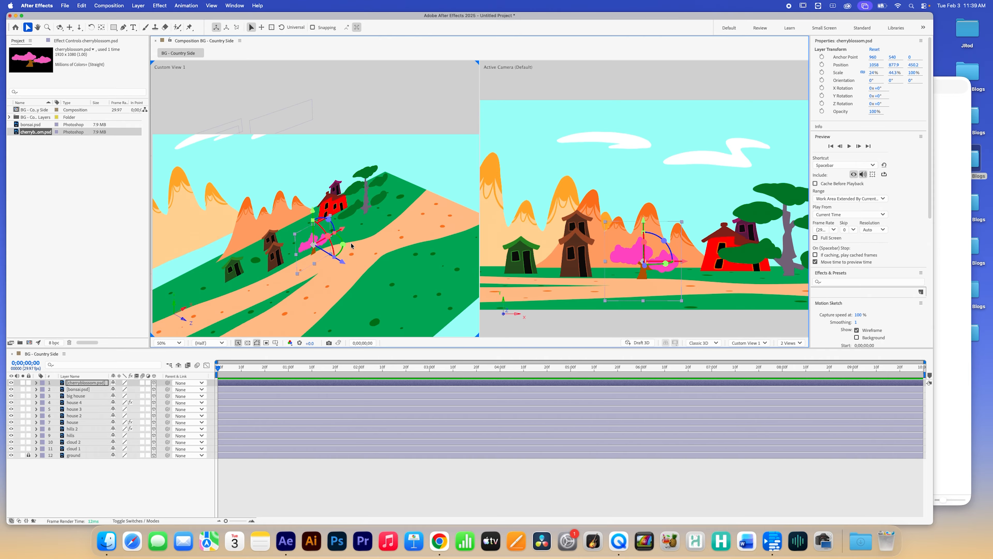
{"action": "left_click_drag", "start_coordinate": [341, 263], "coordinate": [328, 263]}
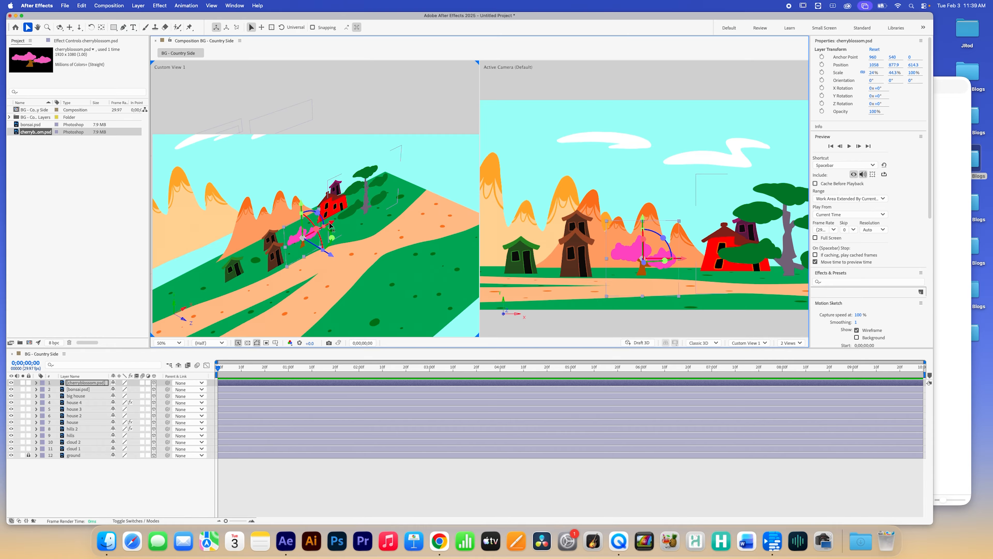
{"action": "left_click_drag", "start_coordinate": [330, 226], "coordinate": [240, 238]}
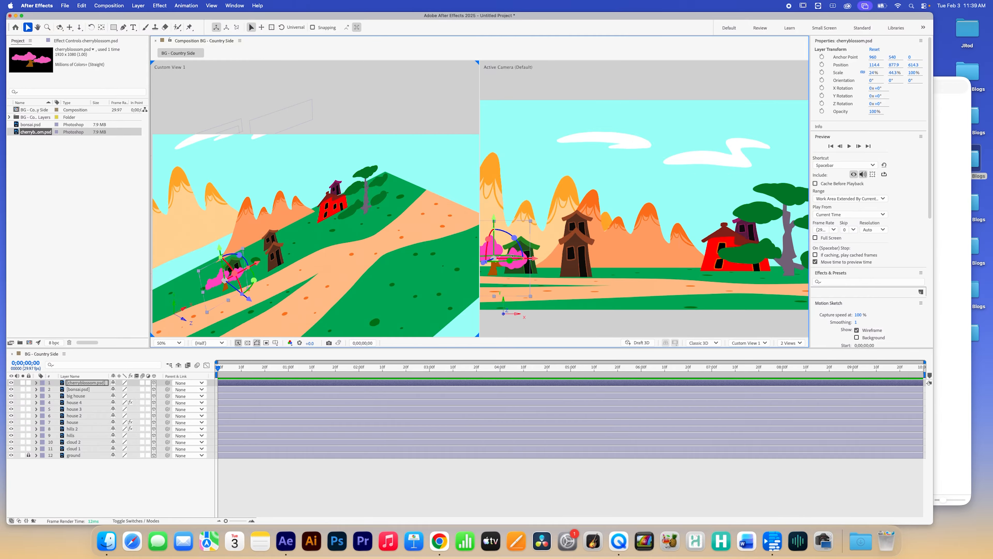
{"action": "left_click", "coordinate": [528, 285]}
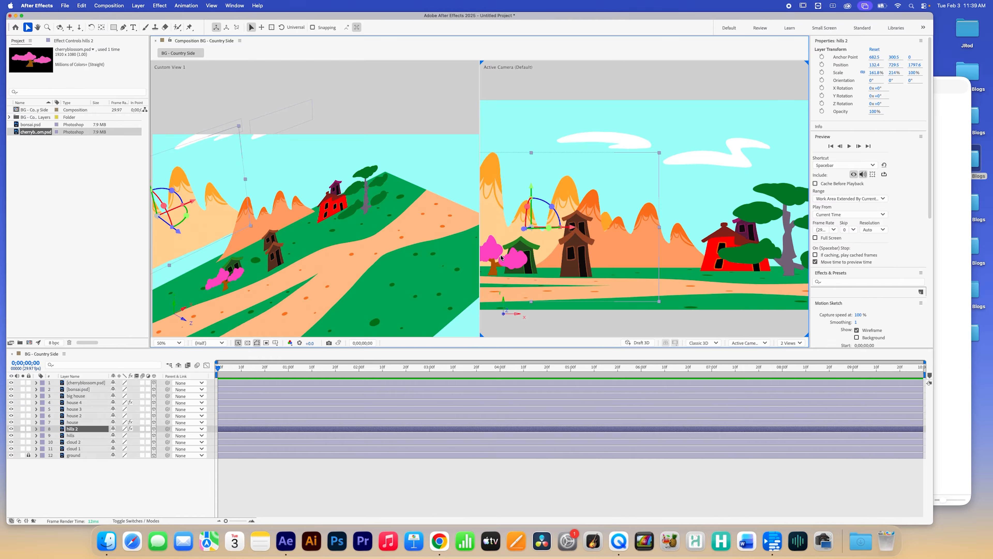
{"action": "left_click", "coordinate": [652, 83]}
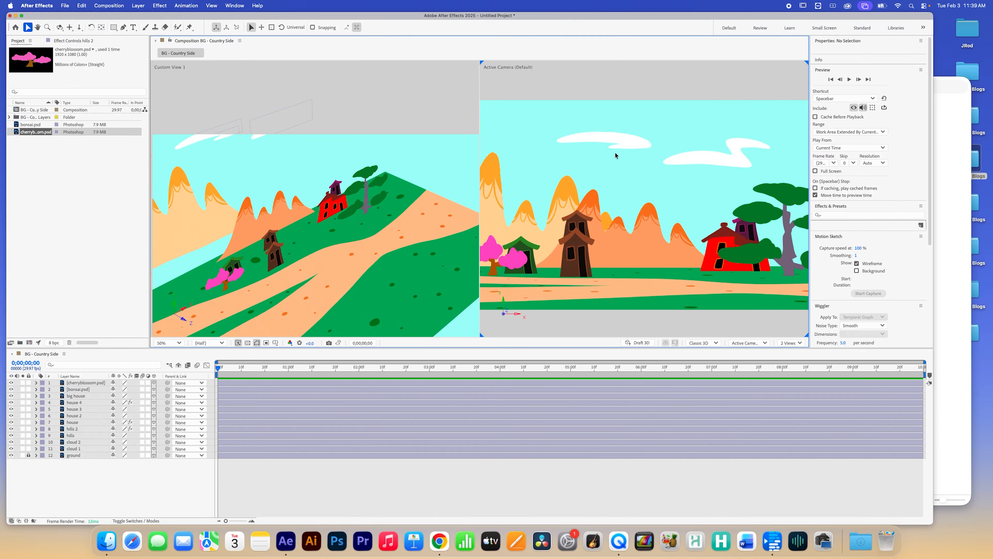
- Duplicate the cherry blossom layer, move the copy to about X 894.3 beside the brown tower, and mirror it horizontally to about -26.7% width
{"action": "left_click", "coordinate": [510, 258]}
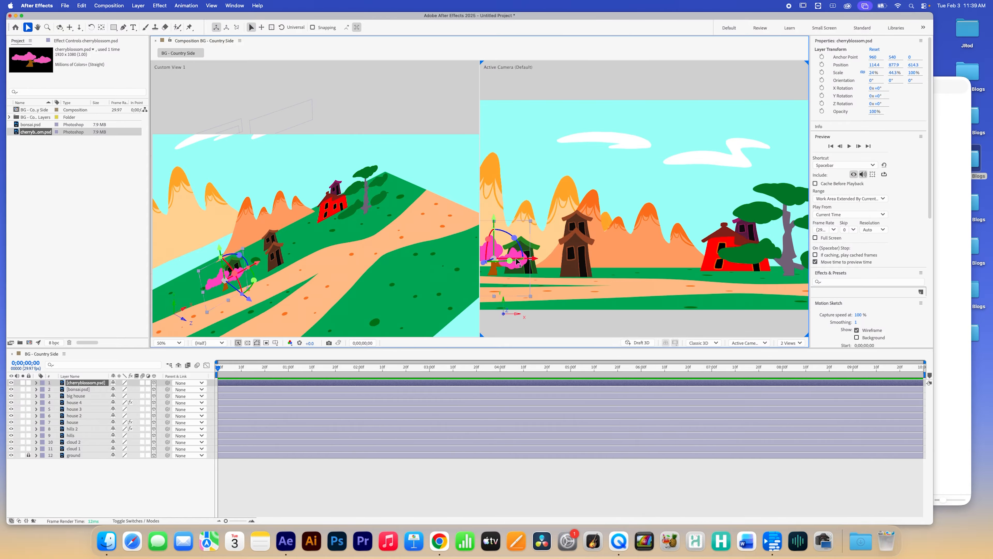
{"action": "key", "text": "super+d"}
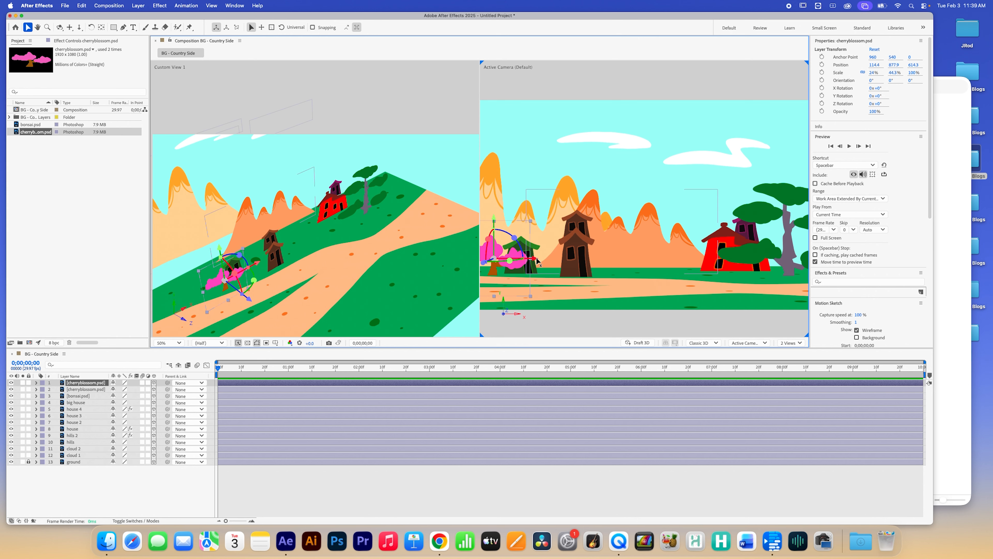
{"action": "left_click_drag", "start_coordinate": [538, 262], "coordinate": [654, 266]}
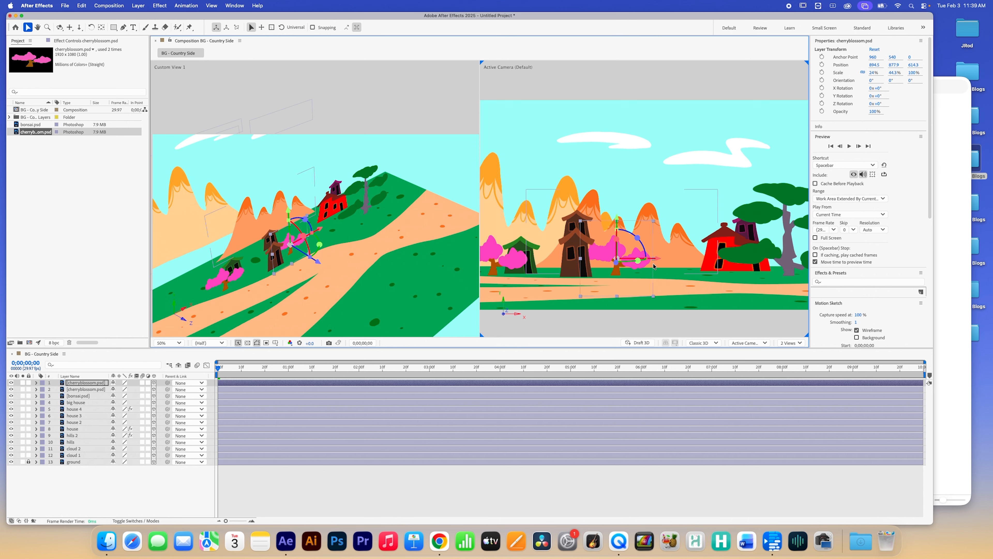
{"action": "left_click_drag", "start_coordinate": [580, 259], "coordinate": [611, 260]}
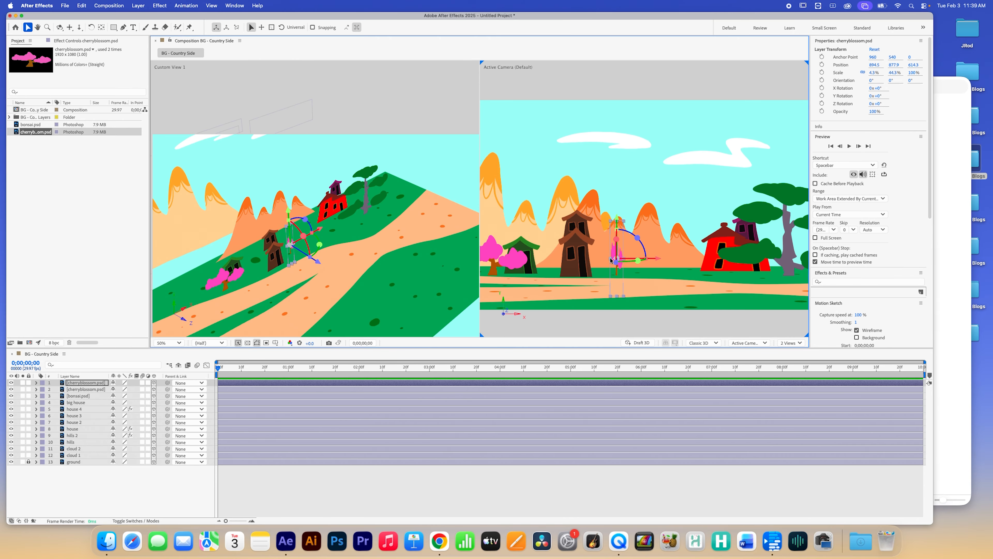
{"action": "left_click_drag", "start_coordinate": [610, 259], "coordinate": [657, 264]}
{"action": "left_click_drag", "start_coordinate": [658, 266], "coordinate": [656, 265]}
- Apply a Hue/Saturation effect to the duplicated cherry blossom with a master hue of -74°
{"action": "left_click", "coordinate": [159, 6]}
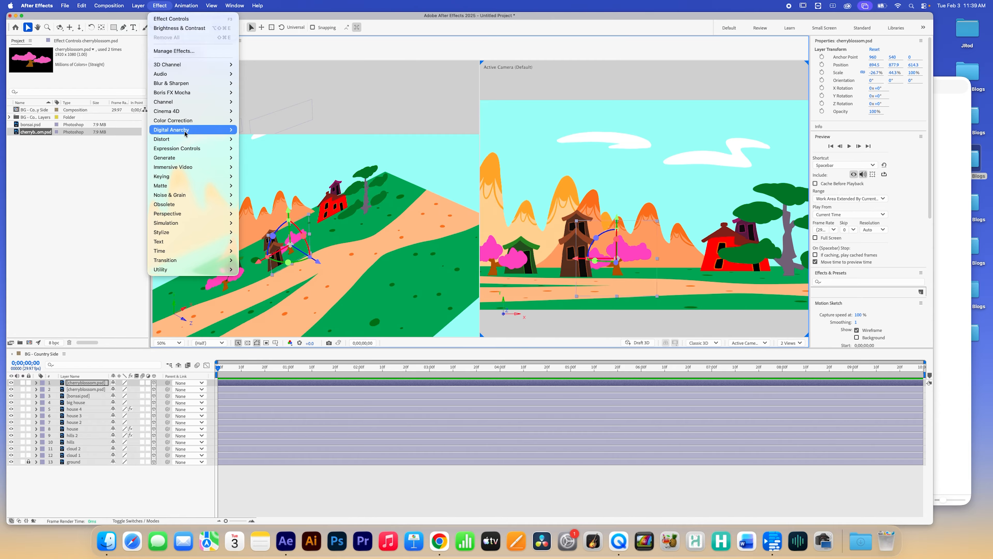
{"action": "mouse_move", "coordinate": [180, 120]}
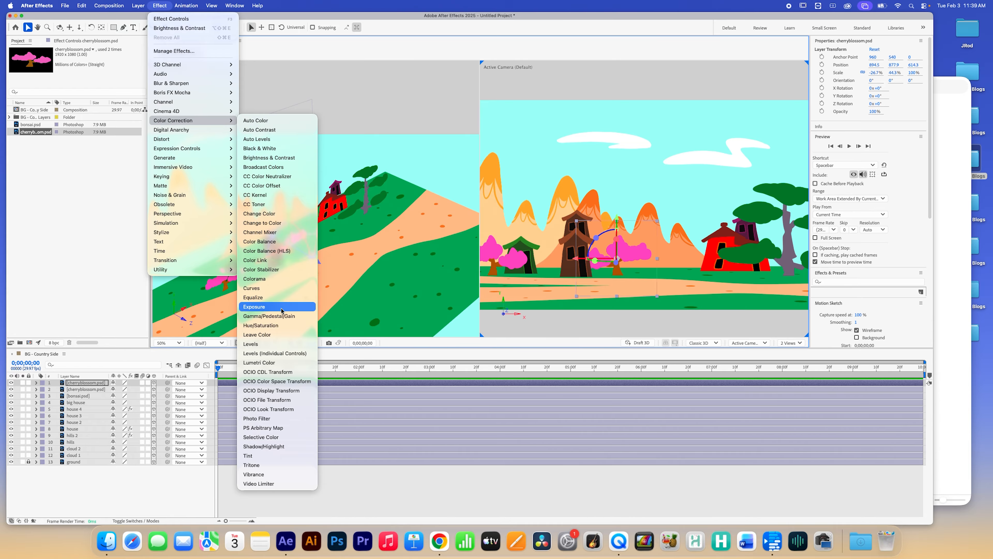
{"action": "left_click", "coordinate": [285, 328]}
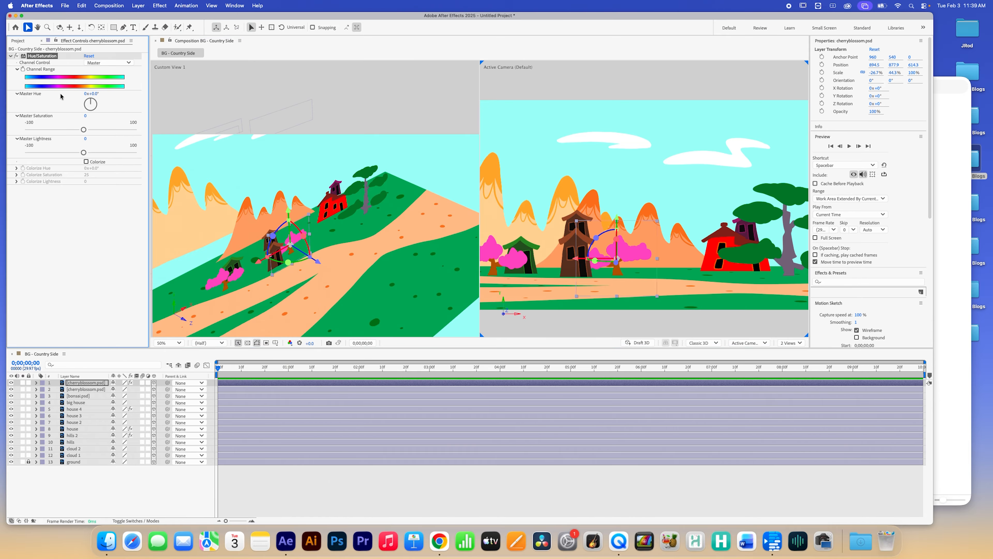
{"action": "left_click_drag", "start_coordinate": [92, 97], "coordinate": [83, 103]}
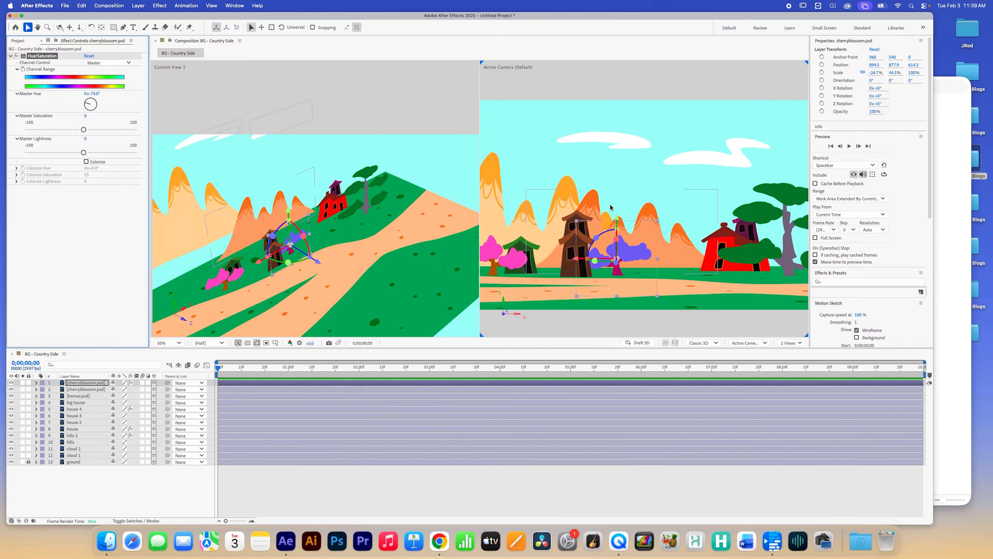
- Duplicate bonsai.psd, scale the copy to about 27.5 × 35.8%, and place it behind the small houses at about X 436, Y 826.7, Z 897.6
{"action": "left_click", "coordinate": [773, 253]}
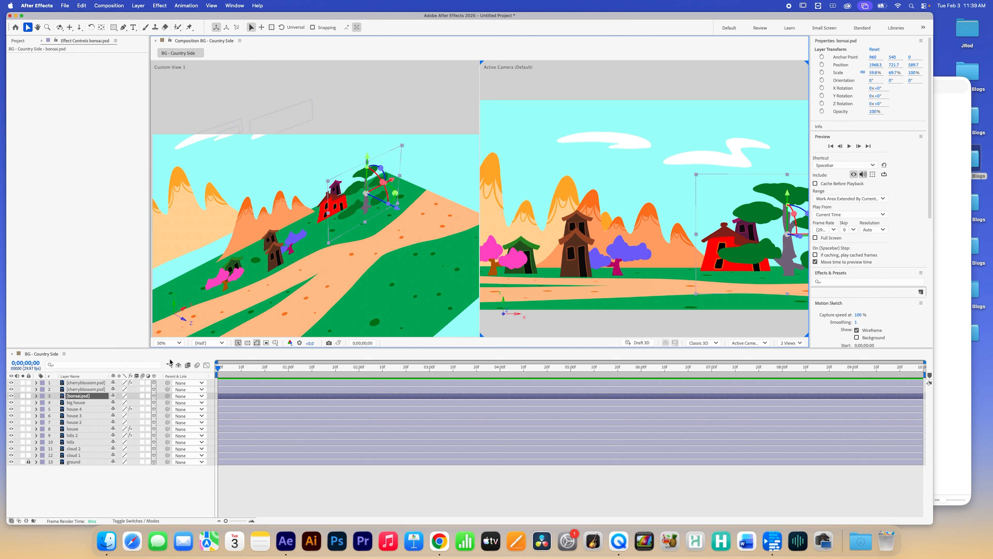
{"action": "key", "text": "super+d"}
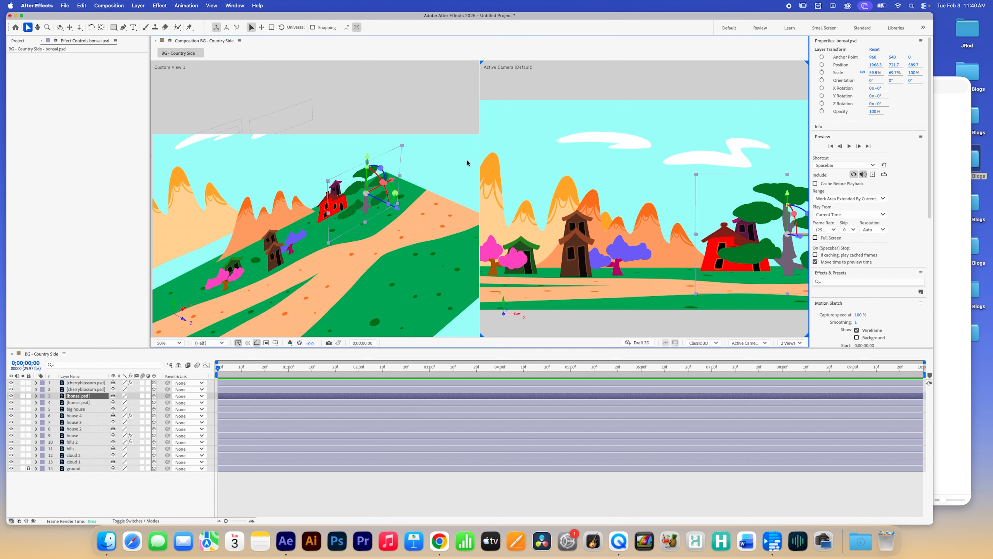
{"action": "left_click_drag", "start_coordinate": [395, 183], "coordinate": [353, 218]}
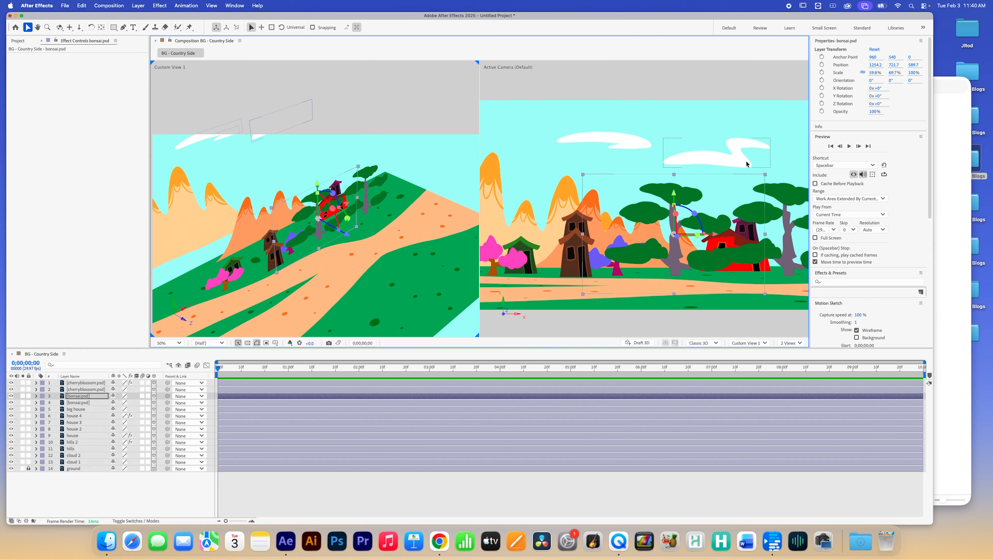
{"action": "left_click_drag", "start_coordinate": [766, 177], "coordinate": [661, 213]}
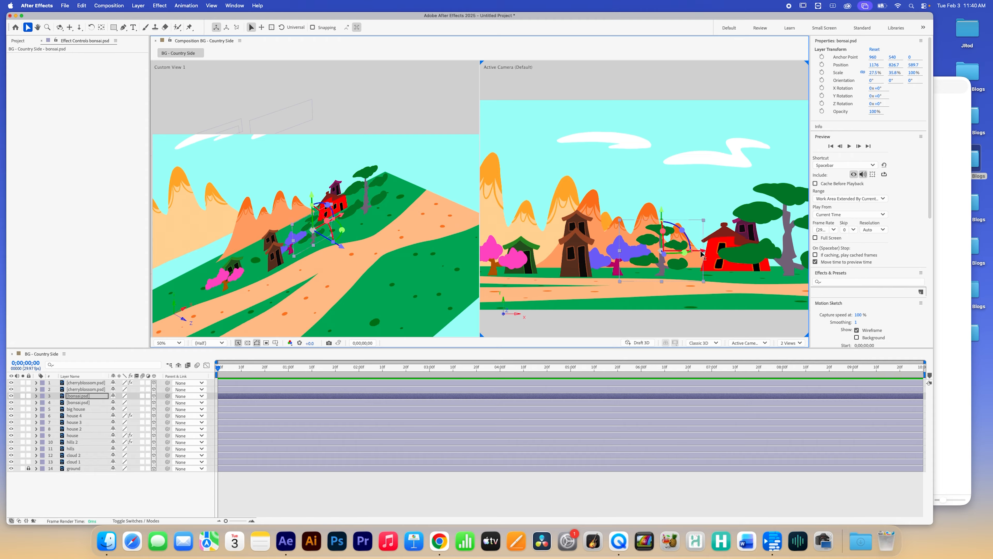
{"action": "left_click_drag", "start_coordinate": [702, 254], "coordinate": [584, 252]}
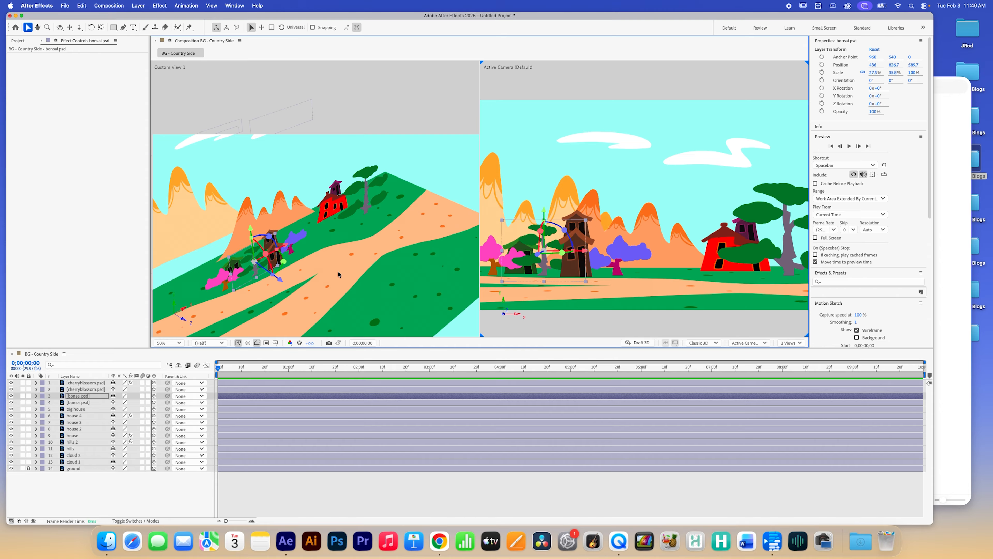
{"action": "left_click_drag", "start_coordinate": [281, 278], "coordinate": [264, 260]}
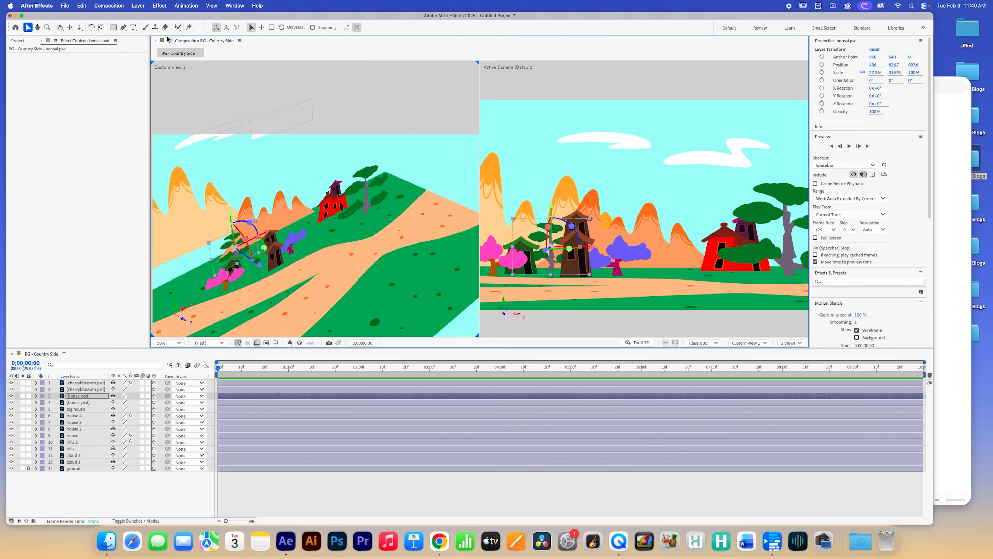
- Apply a Hue/Saturation effect to the duplicated bonsai with a master hue of 79° and clear the selection
{"action": "left_click", "coordinate": [160, 5]}
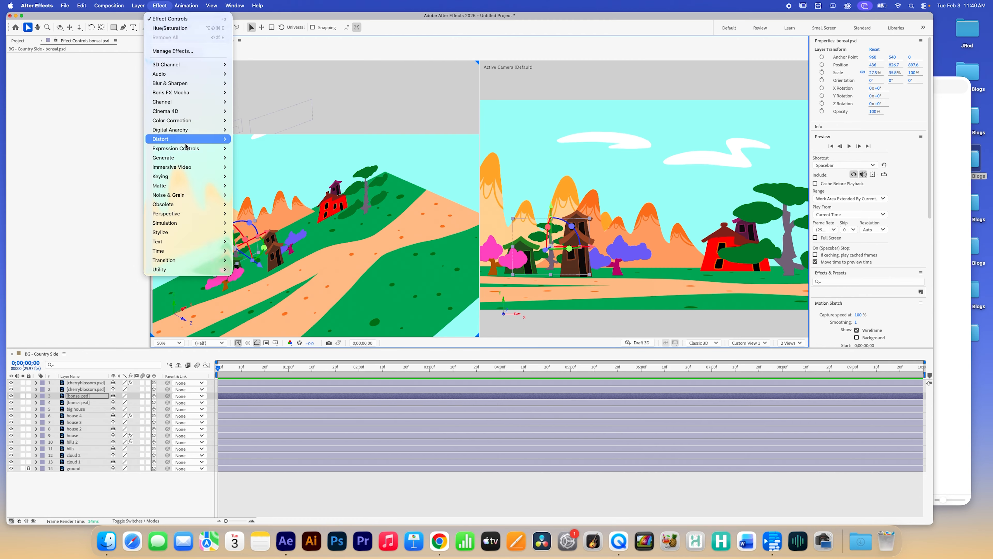
{"action": "mouse_move", "coordinate": [196, 120]}
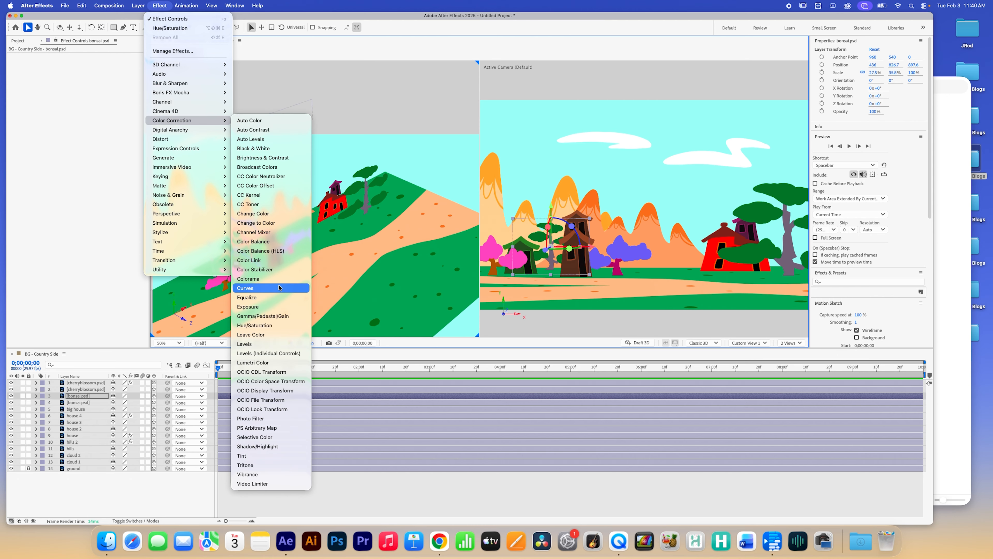
{"action": "left_click", "coordinate": [286, 328]}
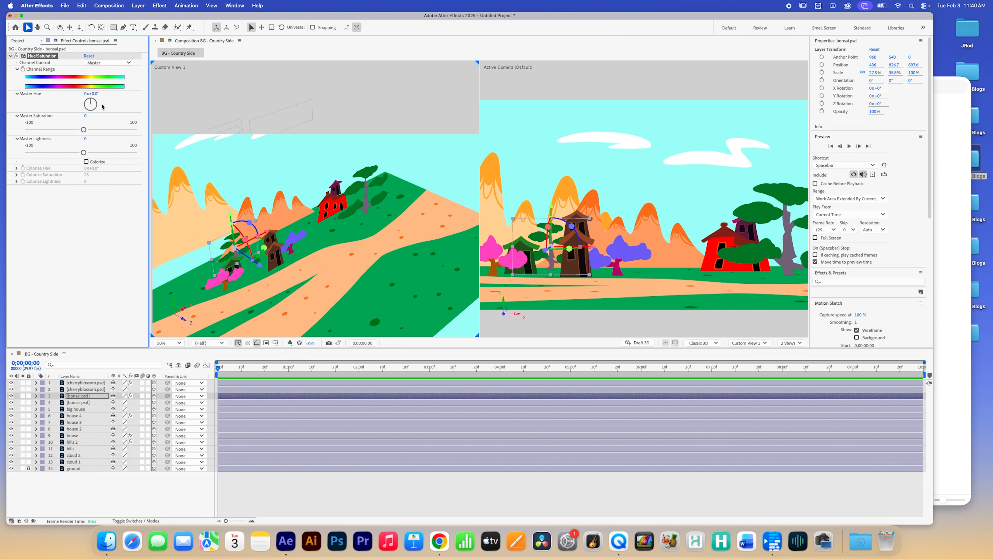
{"action": "left_click_drag", "start_coordinate": [96, 102], "coordinate": [99, 105]}
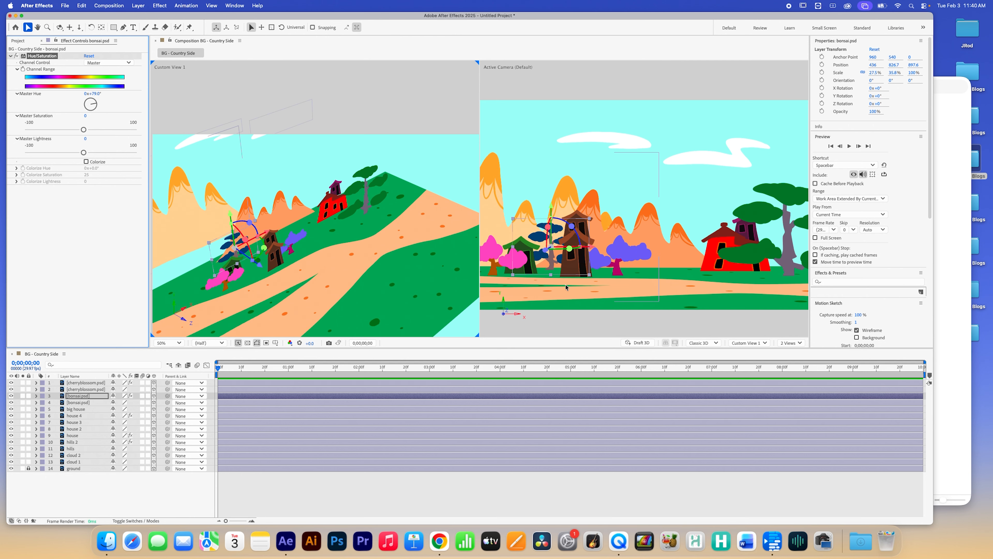
{"action": "left_click", "coordinate": [656, 325]}
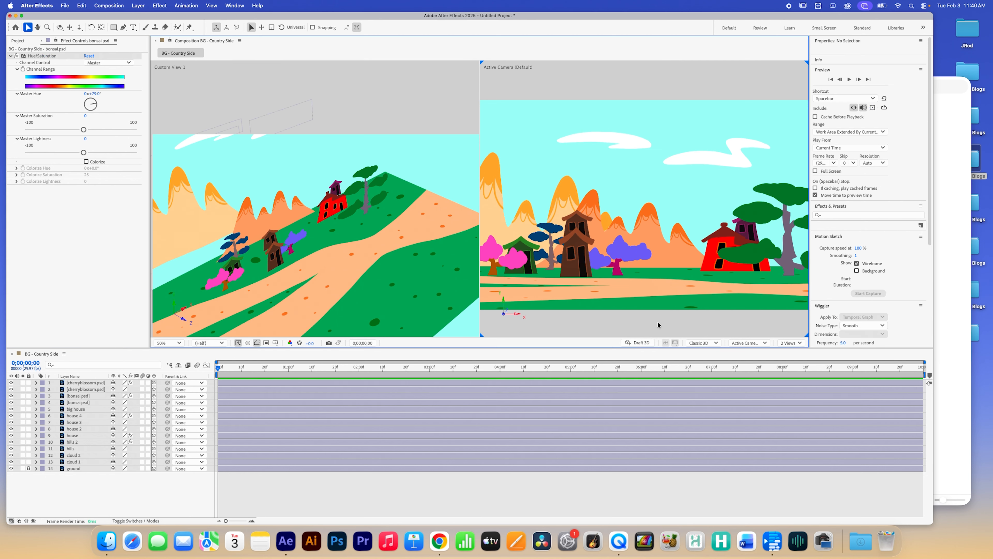
{"action": "left_click", "coordinate": [164, 7]}
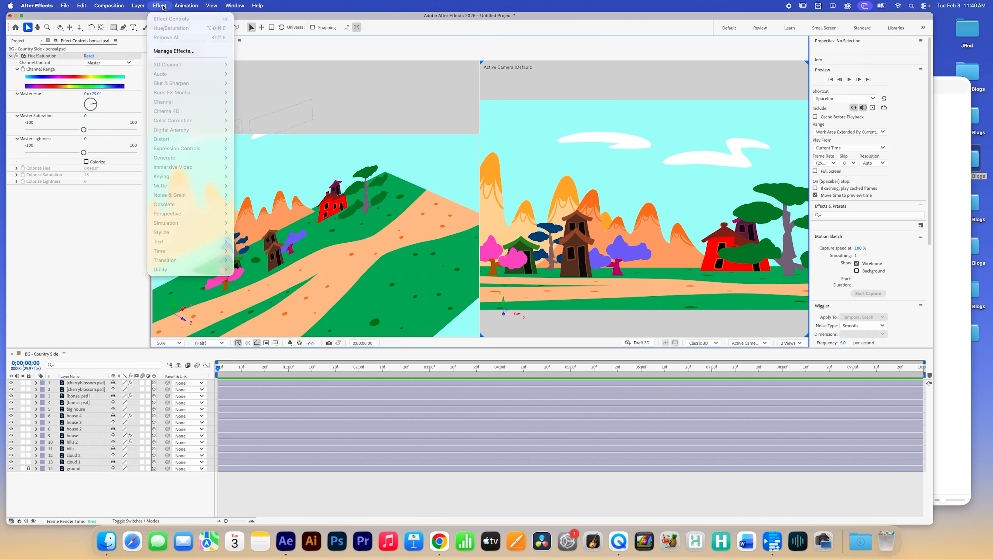
{"action": "left_click", "coordinate": [159, 6]}
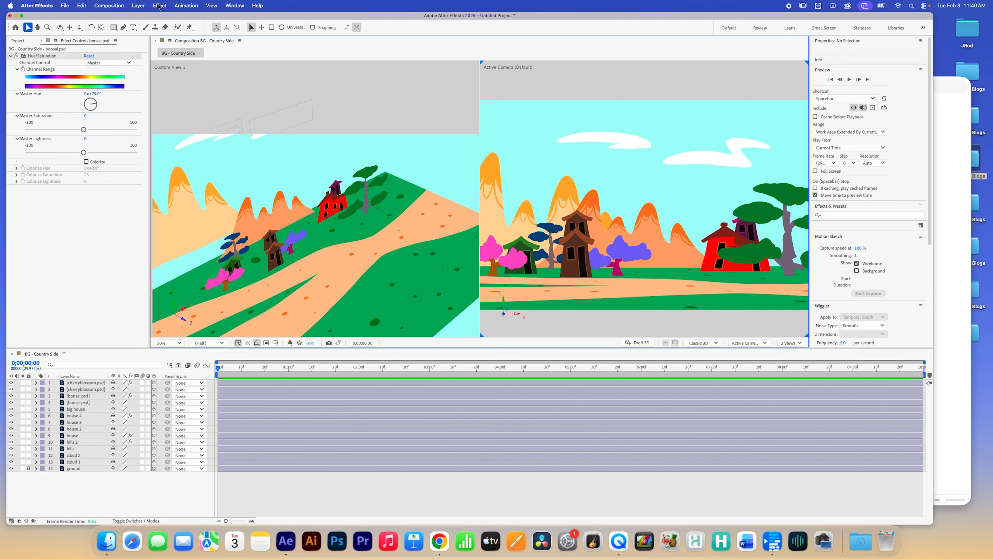
- Add a shadow-casting spot light with 30% shadow darkness and move it to about X 1144.8, Y 355.2, Z -1540.2
{"action": "left_click", "coordinate": [142, 6]}
{"action": "mouse_move", "coordinate": [184, 19]}
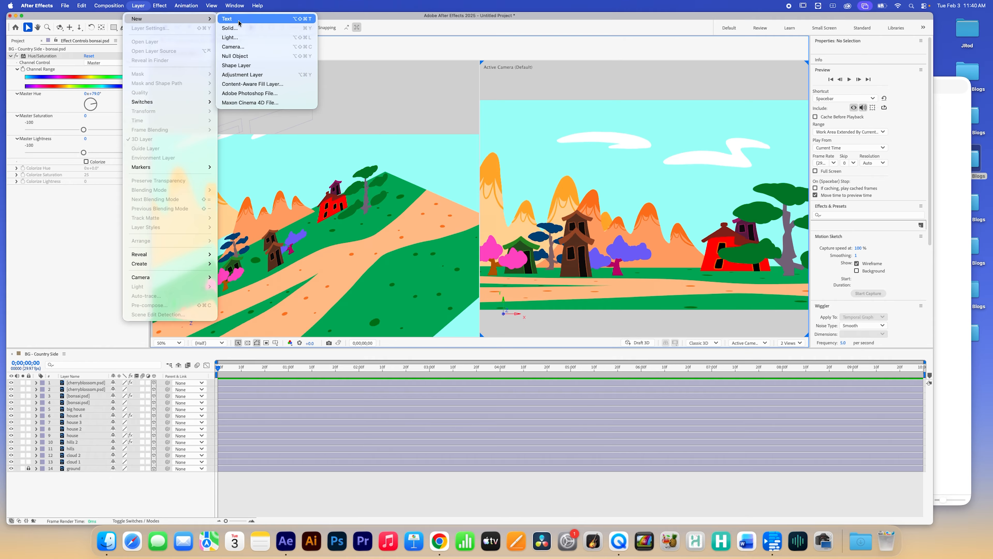
{"action": "left_click", "coordinate": [237, 40]}
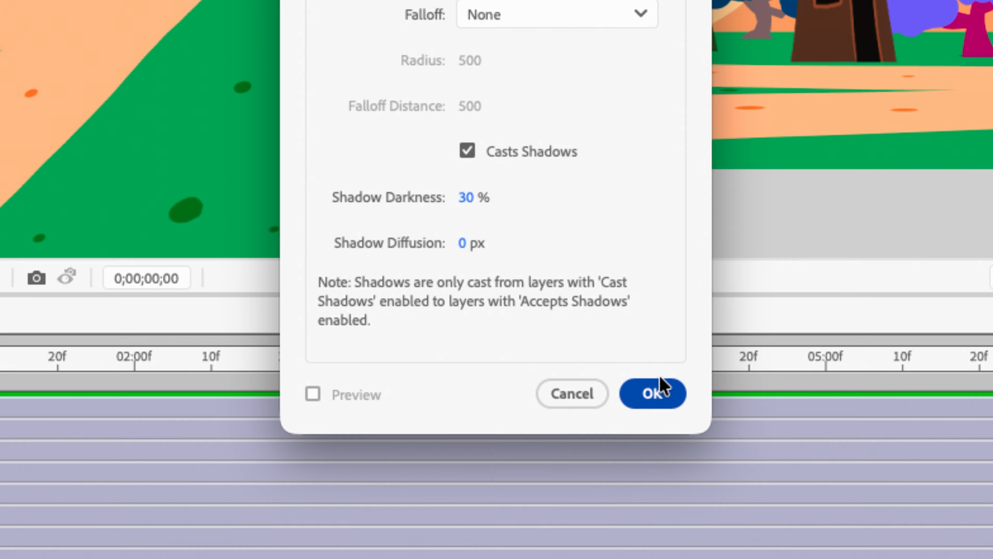
{"action": "left_click", "coordinate": [660, 379]}
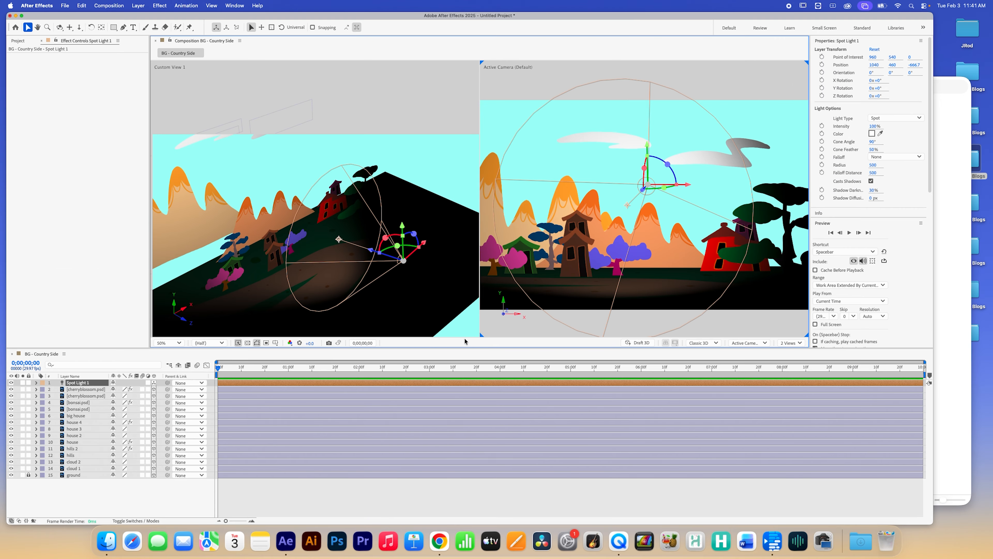
{"action": "left_click_drag", "start_coordinate": [372, 253], "coordinate": [468, 293]}
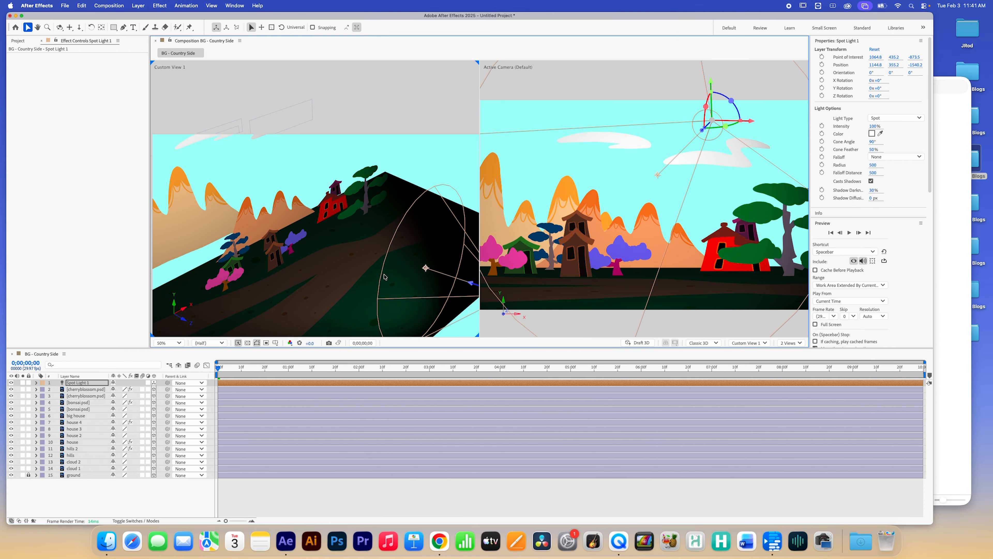
- Unlock the ground layer and set its material options to Casts Shadows On and Accepts Lights Off
{"action": "left_click", "coordinate": [28, 474]}
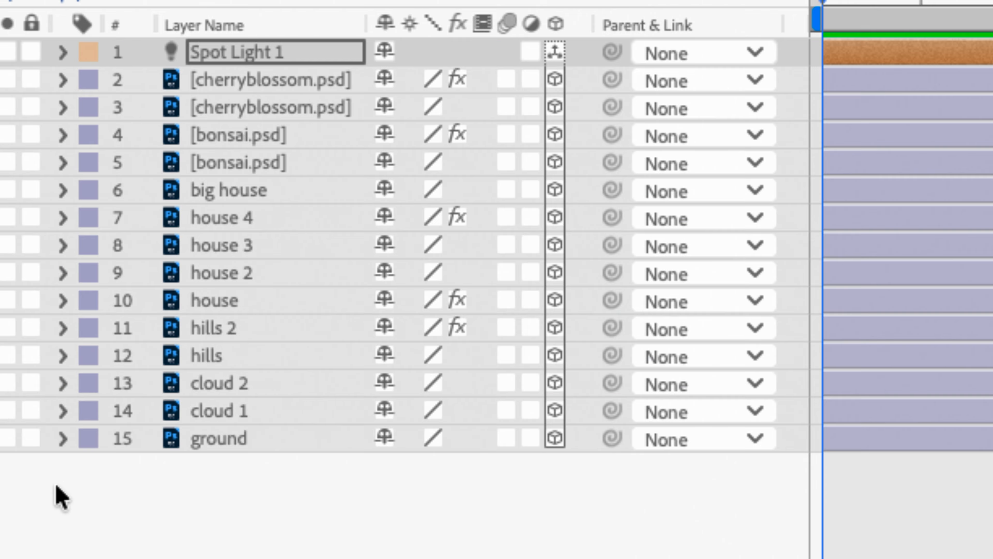
{"action": "left_click", "coordinate": [72, 475]}
{"action": "left_click", "coordinate": [63, 438]}
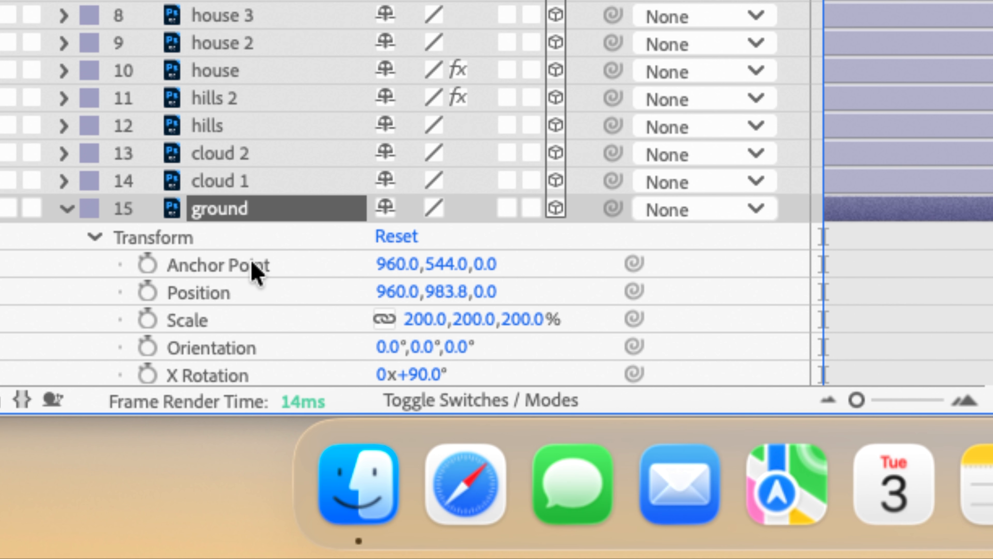
{"action": "scroll", "coordinate": [256, 274], "scroll_direction": "down", "scroll_amount": 5}
{"action": "left_click", "coordinate": [215, 373]}
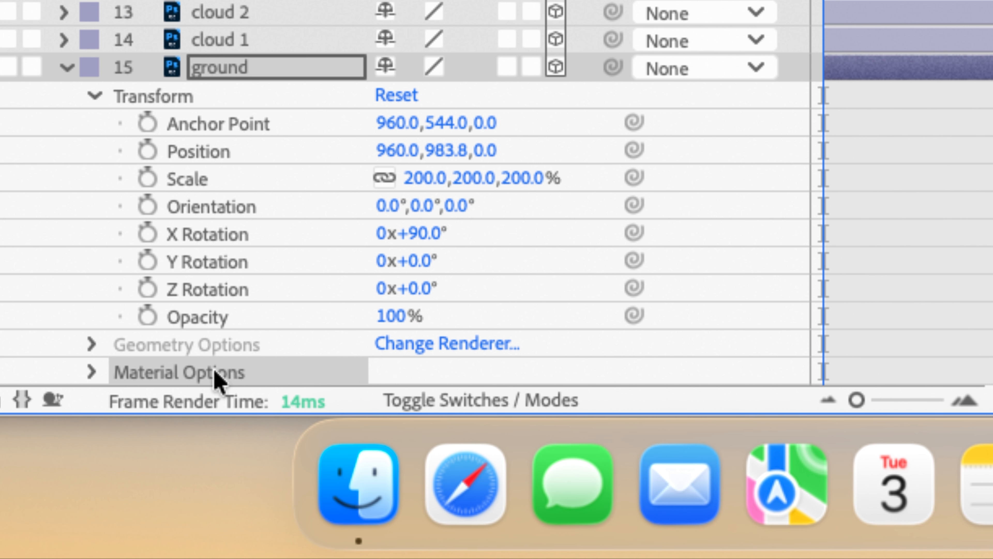
{"action": "left_click", "coordinate": [90, 370]}
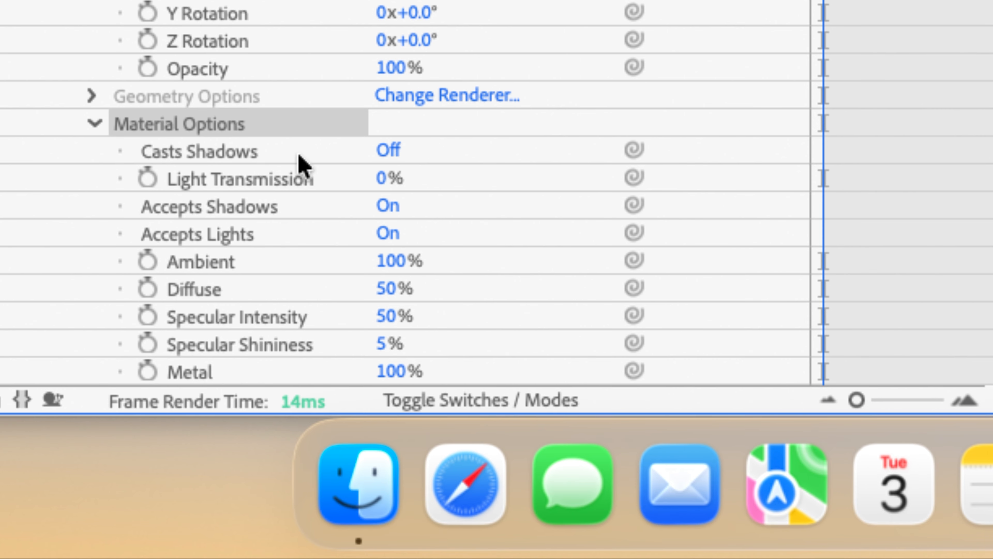
{"action": "left_click", "coordinate": [388, 149]}
{"action": "left_click", "coordinate": [388, 233]}
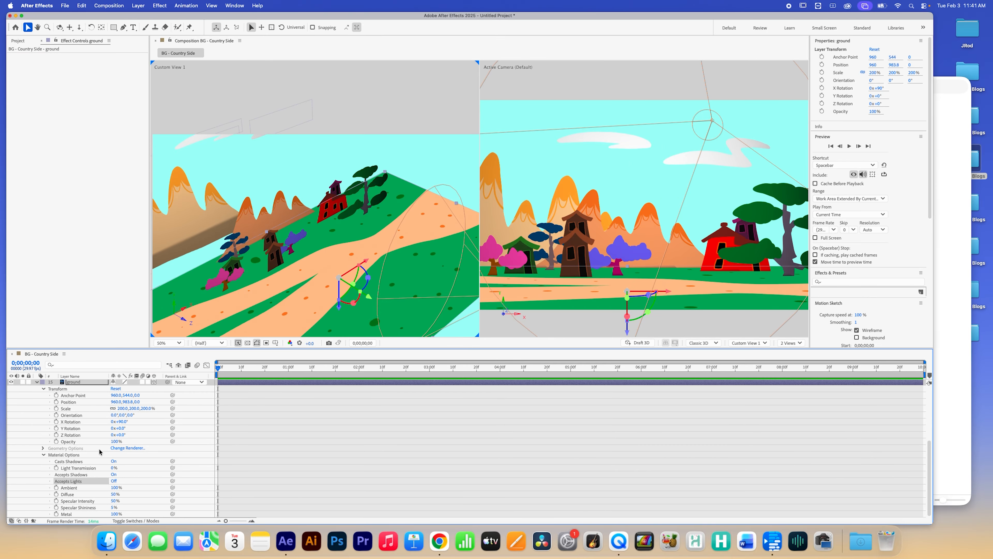
{"action": "scroll", "coordinate": [58, 445], "scroll_direction": "up", "scroll_amount": 5}
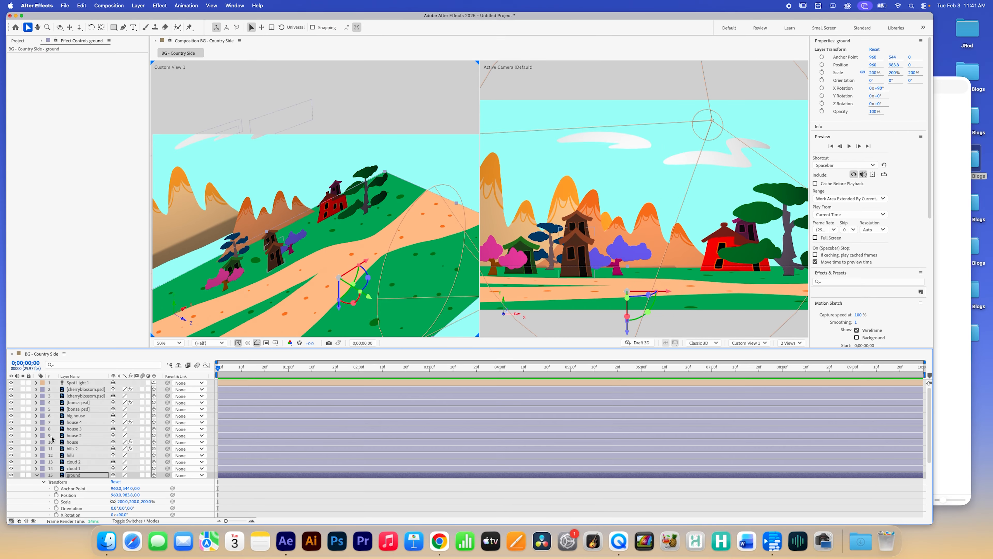
{"action": "left_click", "coordinate": [36, 474]}
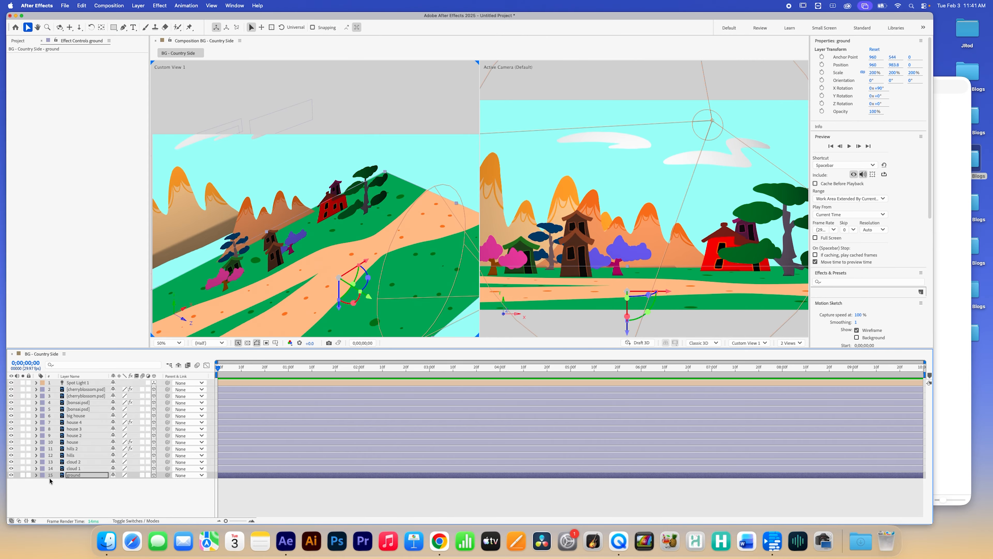
- Select all layers and set Casts Shadows to On in their shared material options
{"action": "key", "text": "super+a"}
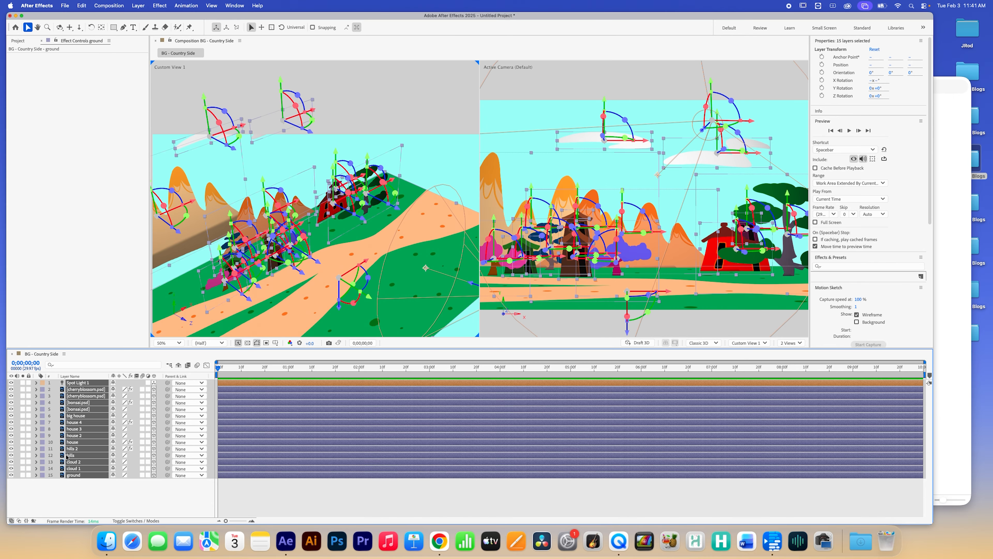
{"action": "left_click", "coordinate": [35, 469]}
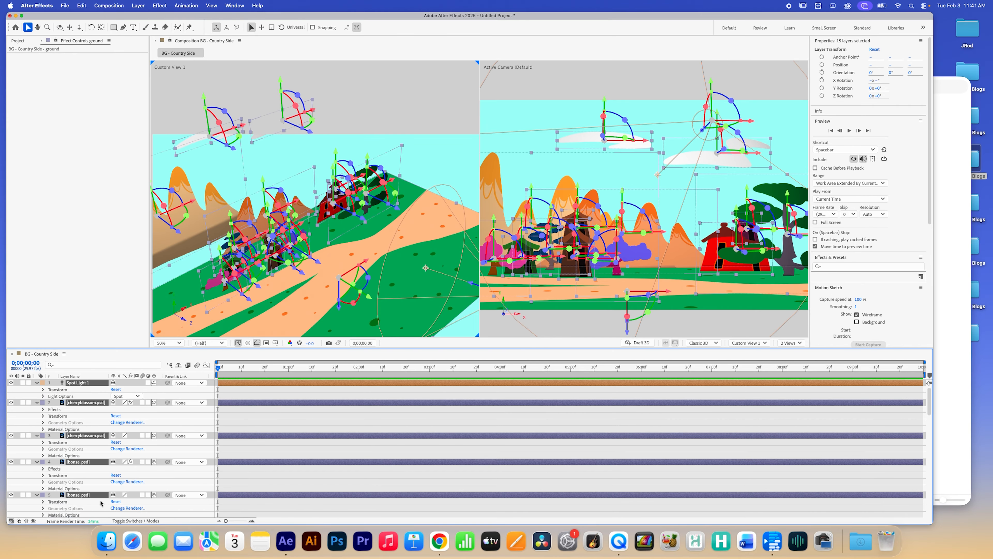
{"action": "left_click", "coordinate": [43, 455]}
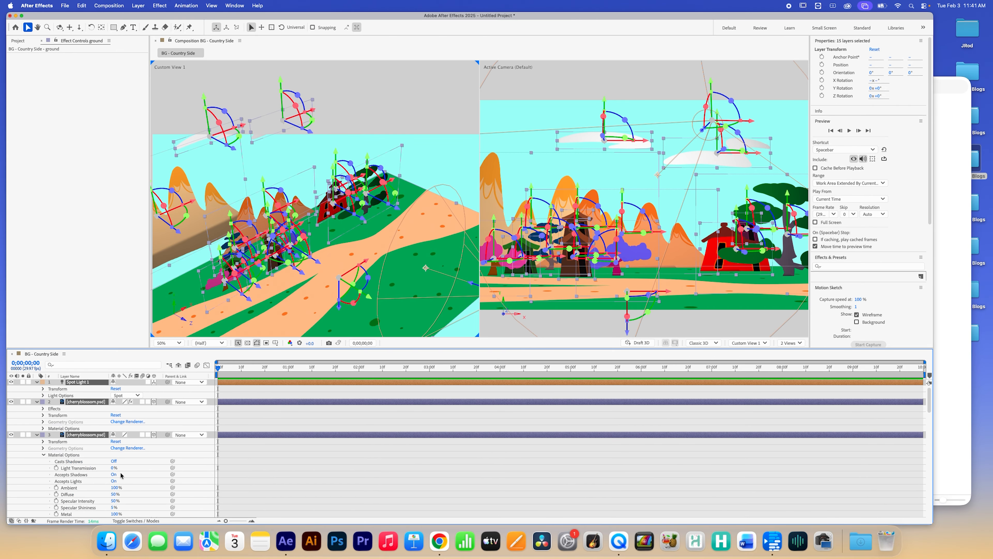
{"action": "left_click", "coordinate": [114, 461]}
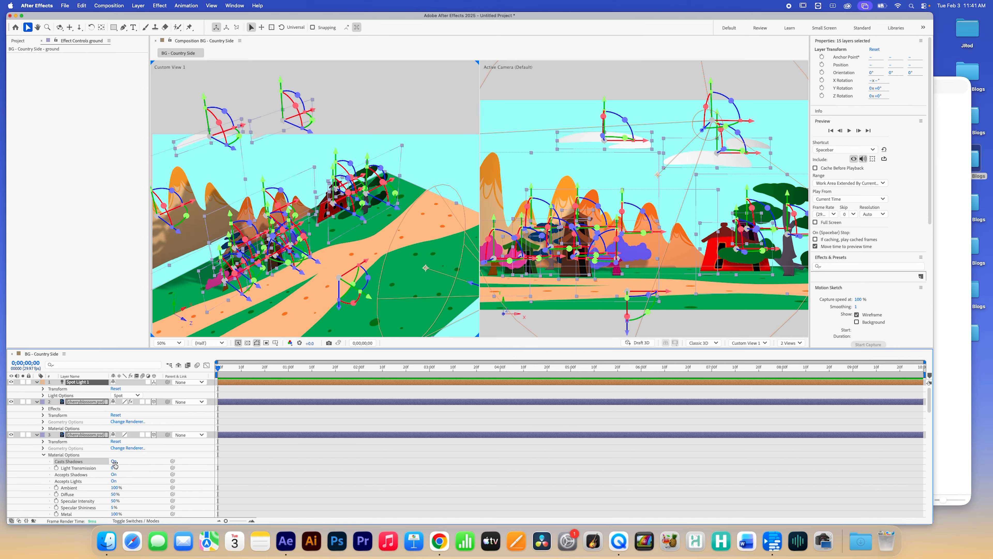
{"action": "left_click", "coordinate": [113, 462]}
{"action": "left_click", "coordinate": [114, 462]}
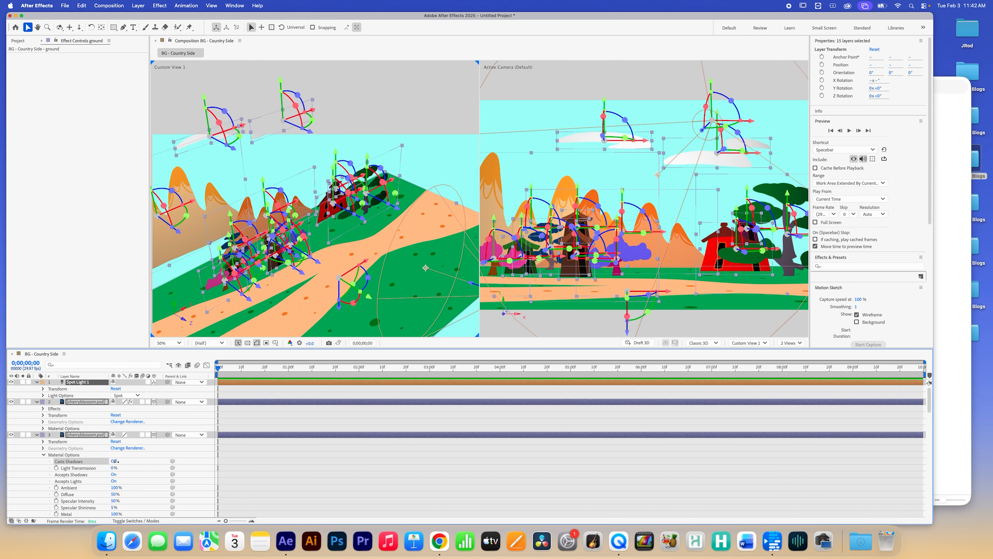
{"action": "left_click", "coordinate": [115, 462]}
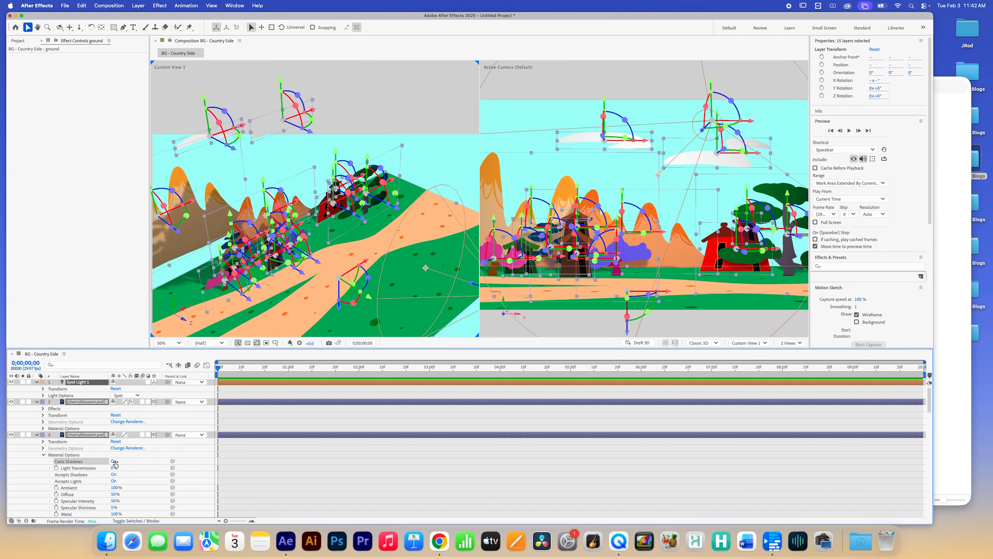
- Set Accepts Lights to Off for all selected layers and clear the selection
{"action": "left_click", "coordinate": [114, 481]}
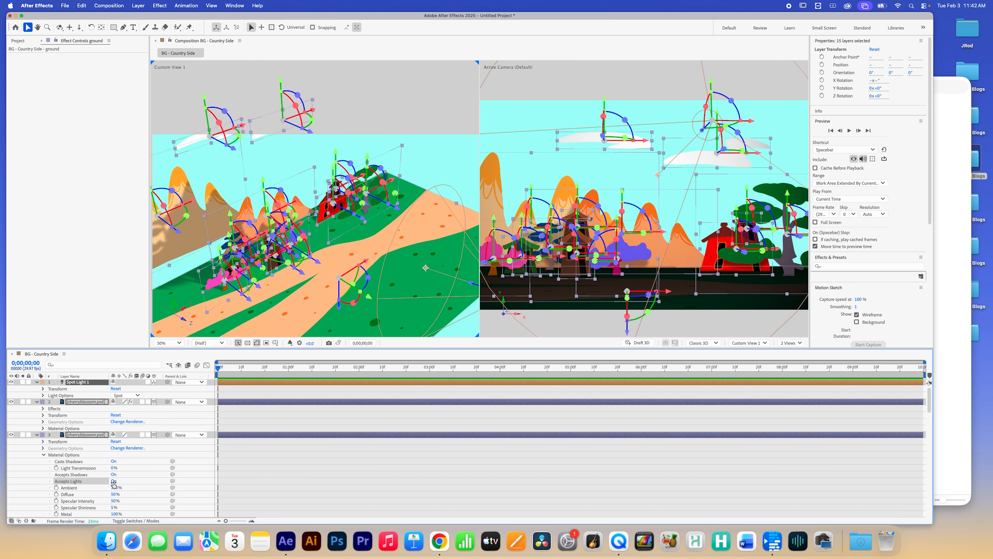
{"action": "left_click", "coordinate": [114, 481]}
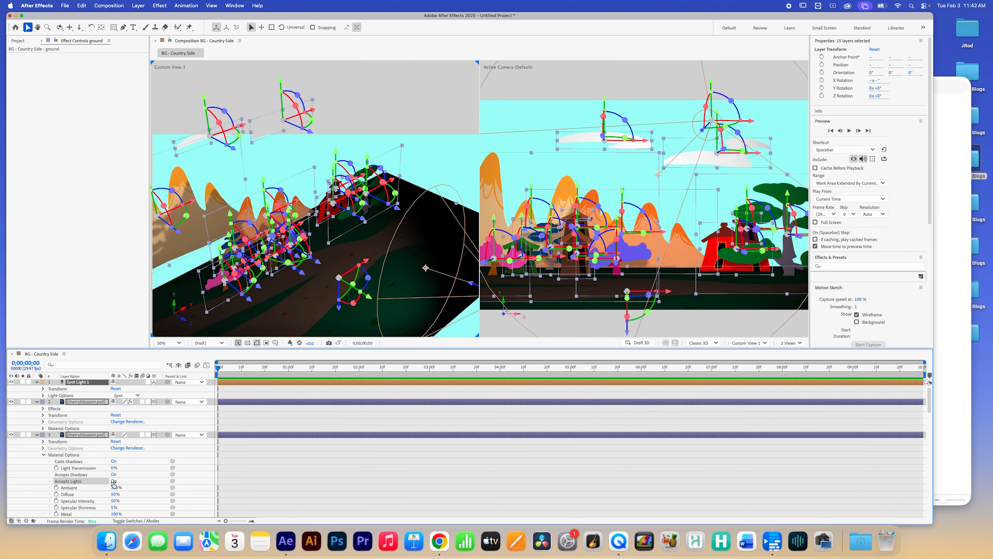
{"action": "left_click", "coordinate": [113, 481]}
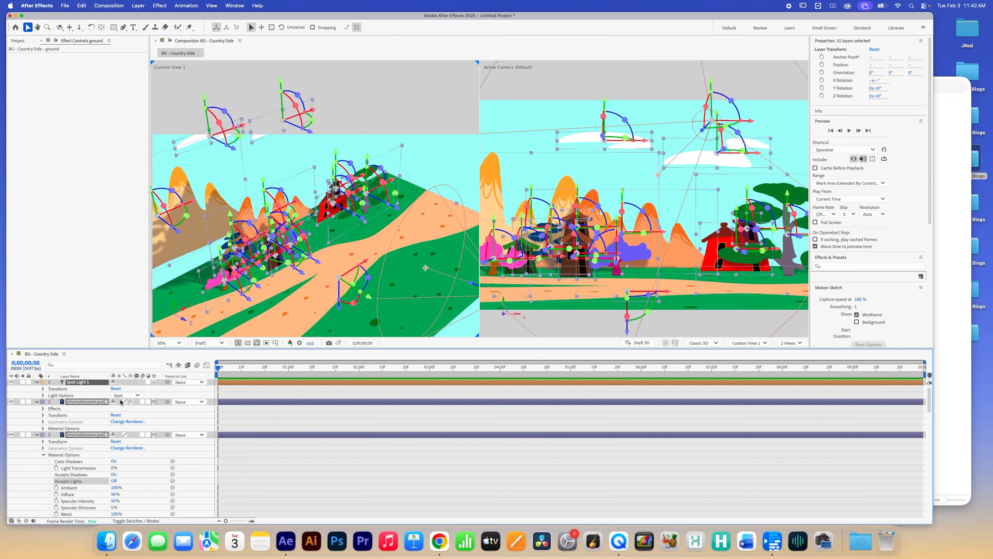
{"action": "left_click", "coordinate": [382, 106]}
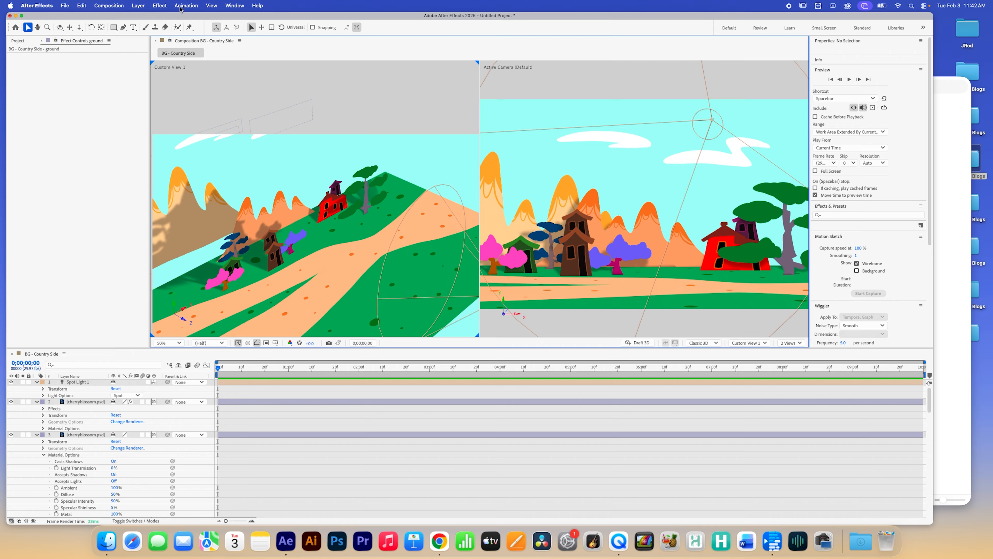
- Add a one-node camera with the 50mm preset to the composition
{"action": "left_click", "coordinate": [139, 6]}
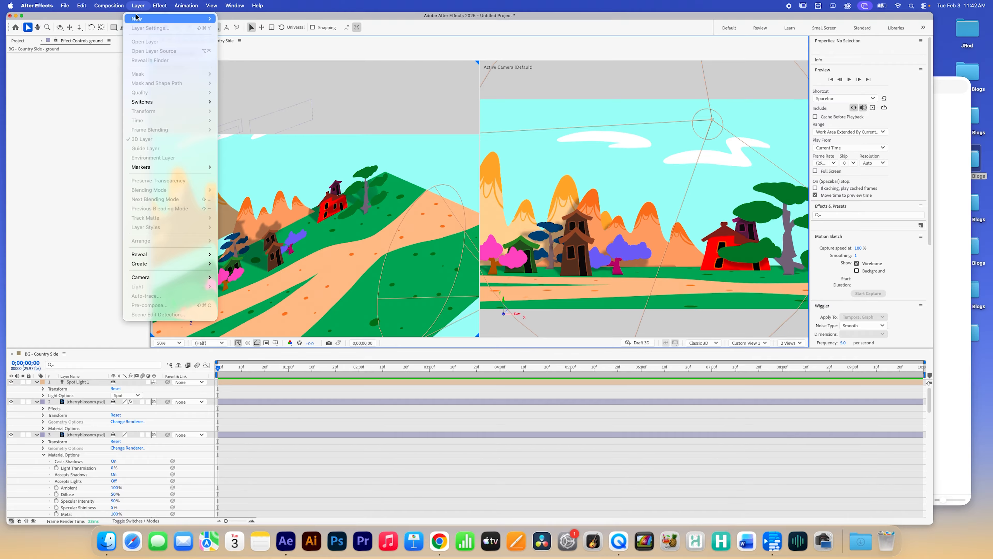
{"action": "mouse_move", "coordinate": [139, 18]}
{"action": "left_click", "coordinate": [233, 46]}
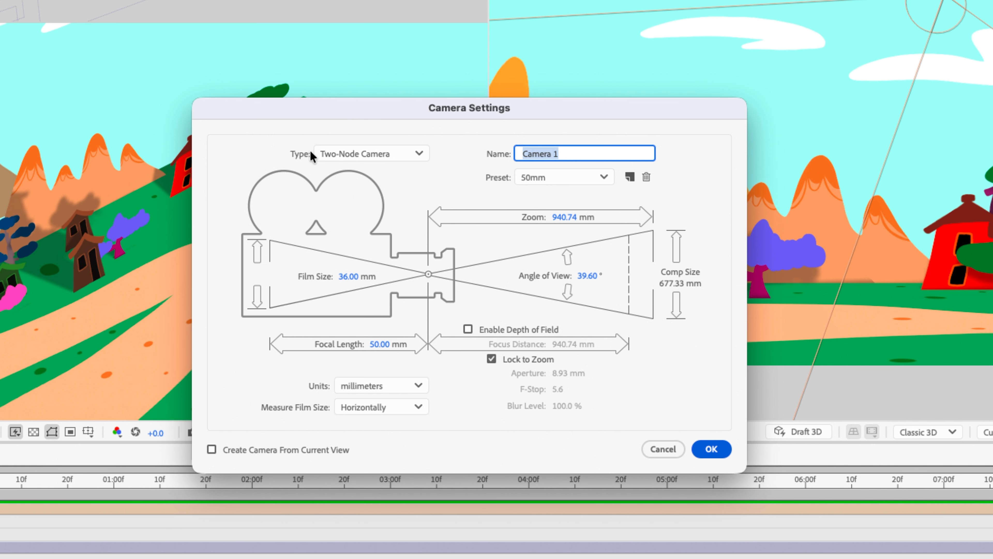
{"action": "left_click", "coordinate": [375, 154]}
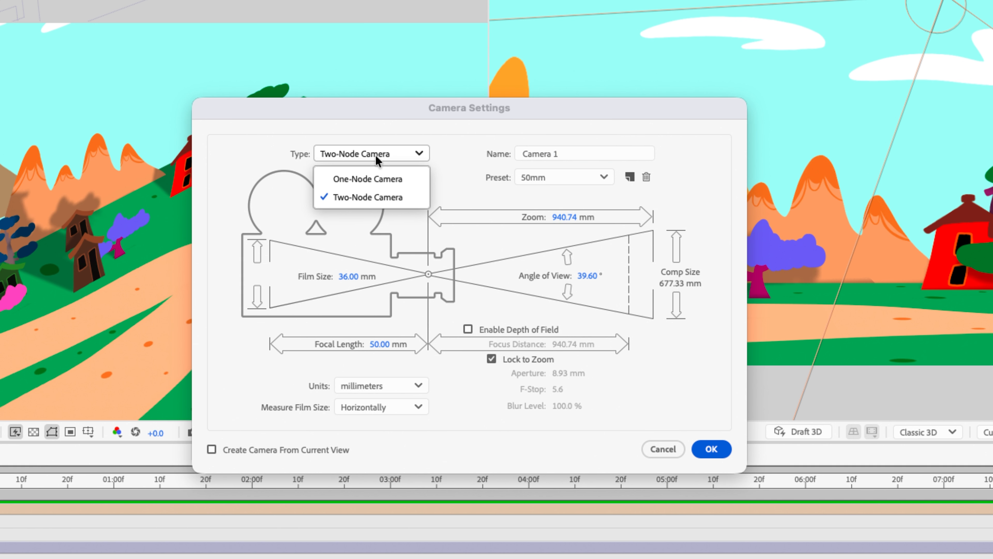
{"action": "left_click", "coordinate": [374, 179]}
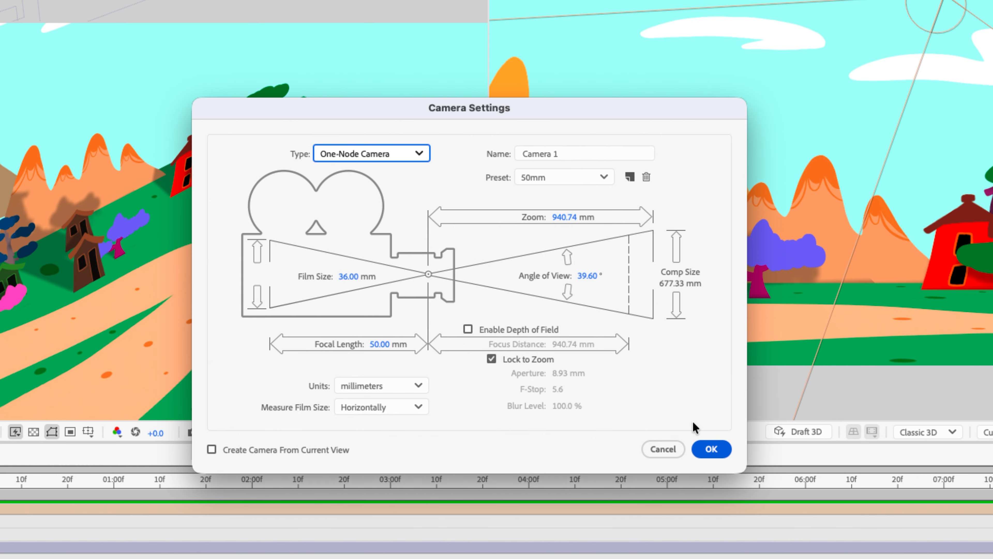
{"action": "left_click", "coordinate": [711, 448]}
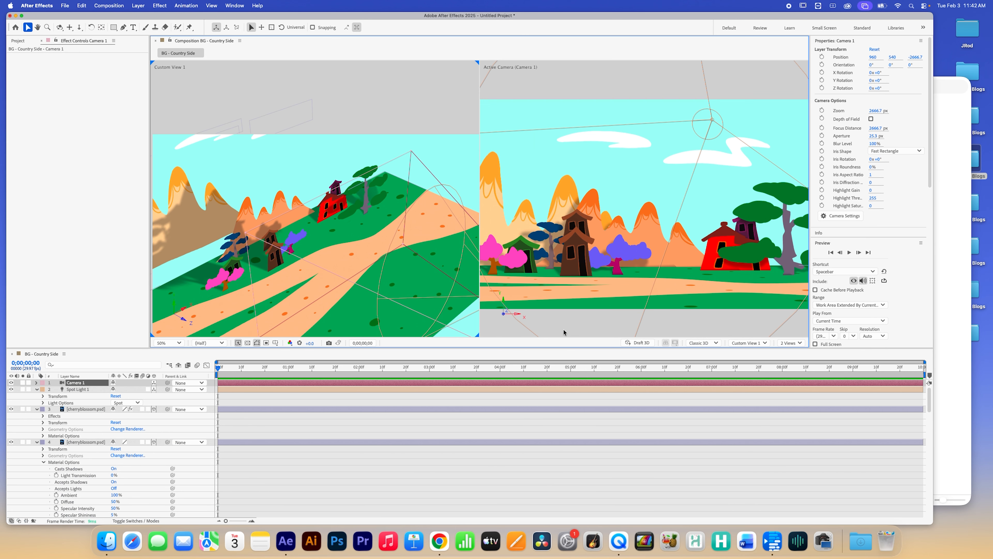
- Move the camera forward toward the scene to about Z -2216.7
{"action": "scroll", "coordinate": [614, 210], "scroll_direction": "down", "scroll_amount": 1}
{"action": "scroll", "coordinate": [553, 257], "scroll_direction": "up", "scroll_amount": 3}
{"action": "key", "text": "space"}
{"action": "left_click_drag", "start_coordinate": [399, 210], "coordinate": [288, 124]}
{"action": "scroll", "coordinate": [352, 188], "scroll_direction": "down", "scroll_amount": 3}
{"action": "scroll", "coordinate": [352, 188], "scroll_direction": "up", "scroll_amount": 1}
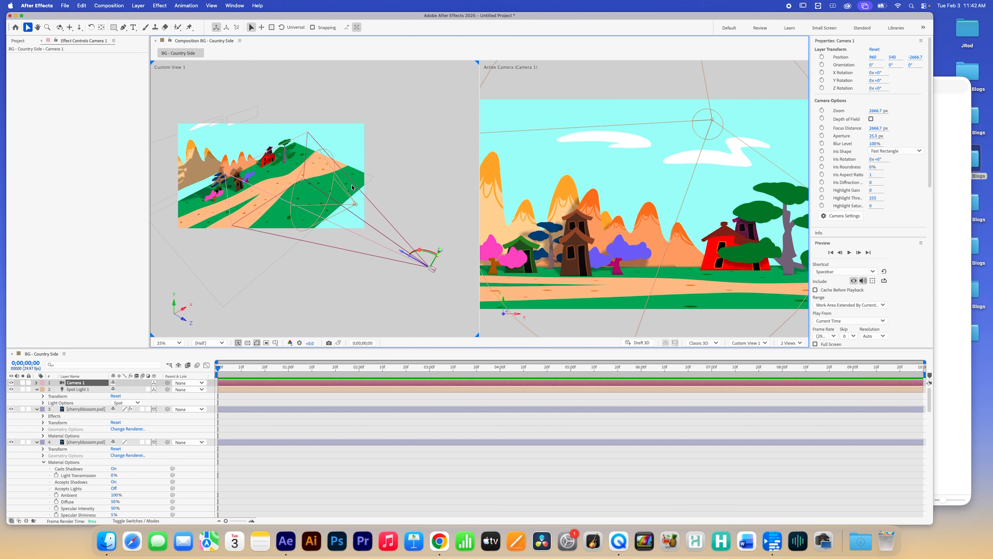
{"action": "scroll", "coordinate": [352, 188], "scroll_direction": "up", "scroll_amount": 1}
{"action": "scroll", "coordinate": [352, 187], "scroll_direction": "down", "scroll_amount": 2}
{"action": "scroll", "coordinate": [353, 189], "scroll_direction": "up", "scroll_amount": 1}
{"action": "left_click_drag", "start_coordinate": [402, 253], "coordinate": [366, 234]}
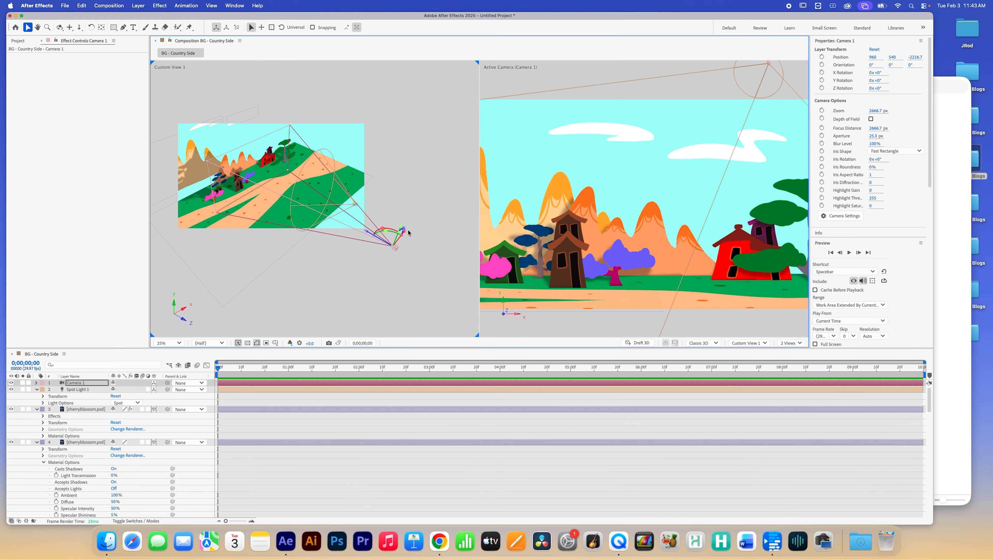
- Shift the camera sideways to about X 474.7 and pull it back to about Z -3202
{"action": "left_click_drag", "start_coordinate": [407, 233], "coordinate": [518, 286]}
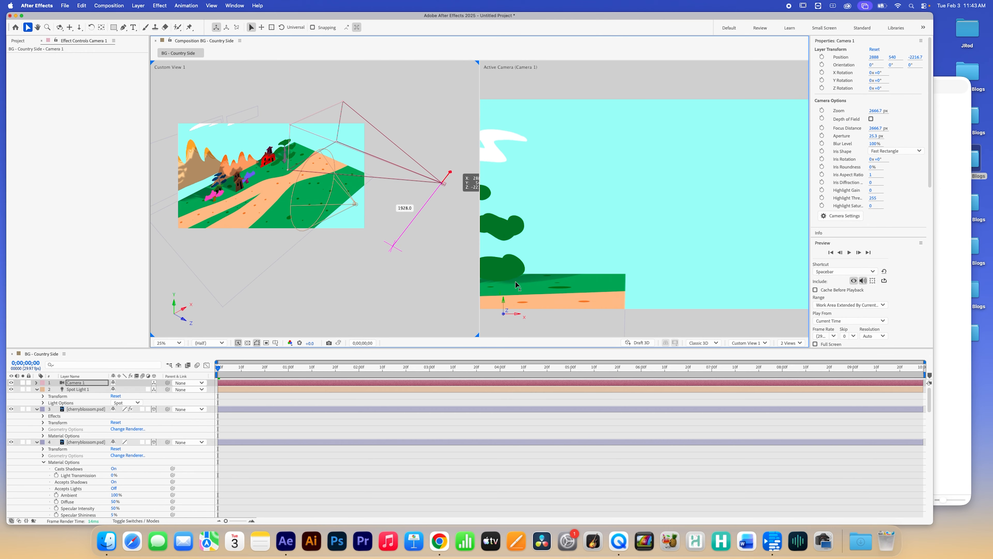
{"action": "left_click_drag", "start_coordinate": [516, 286], "coordinate": [406, 293]}
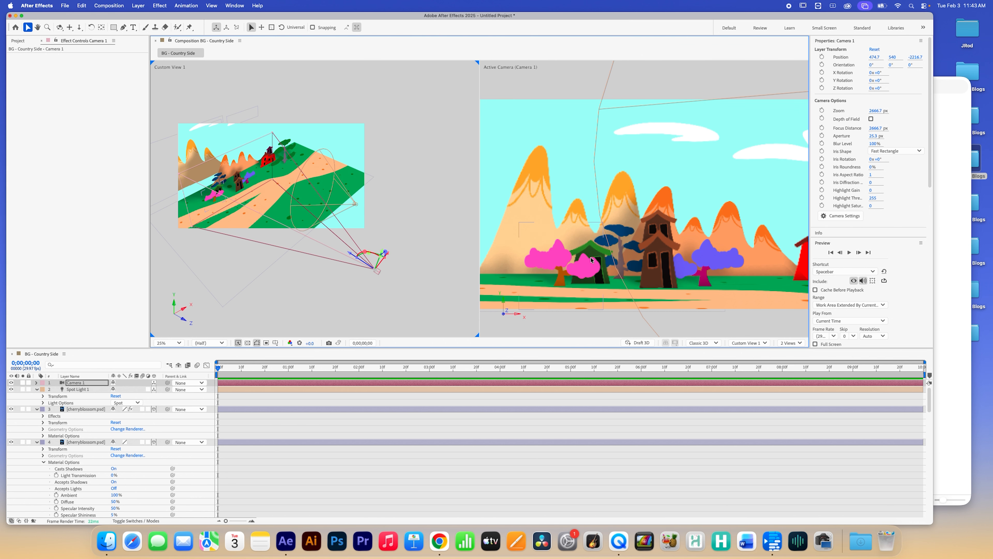
{"action": "key", "text": "period"}
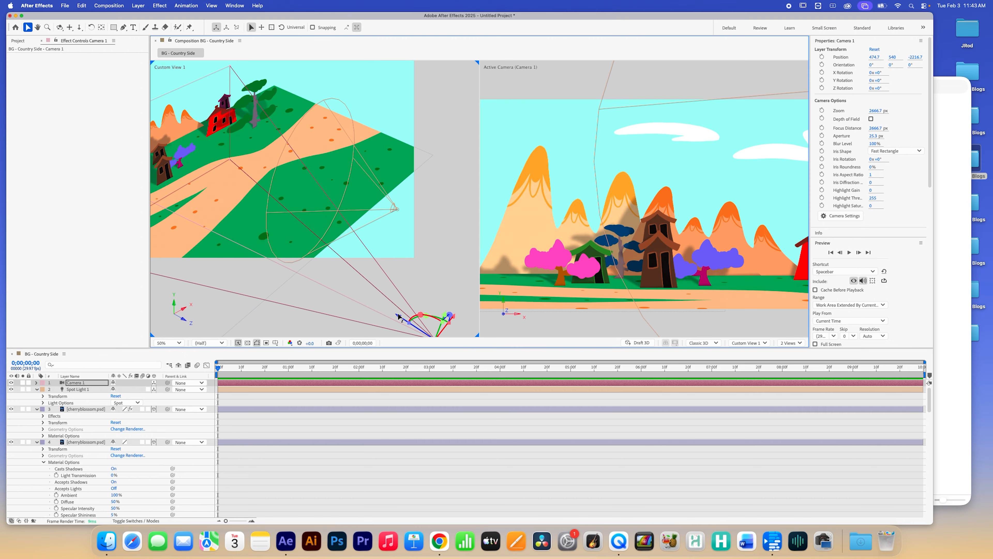
{"action": "left_click_drag", "start_coordinate": [398, 316], "coordinate": [598, 421]}
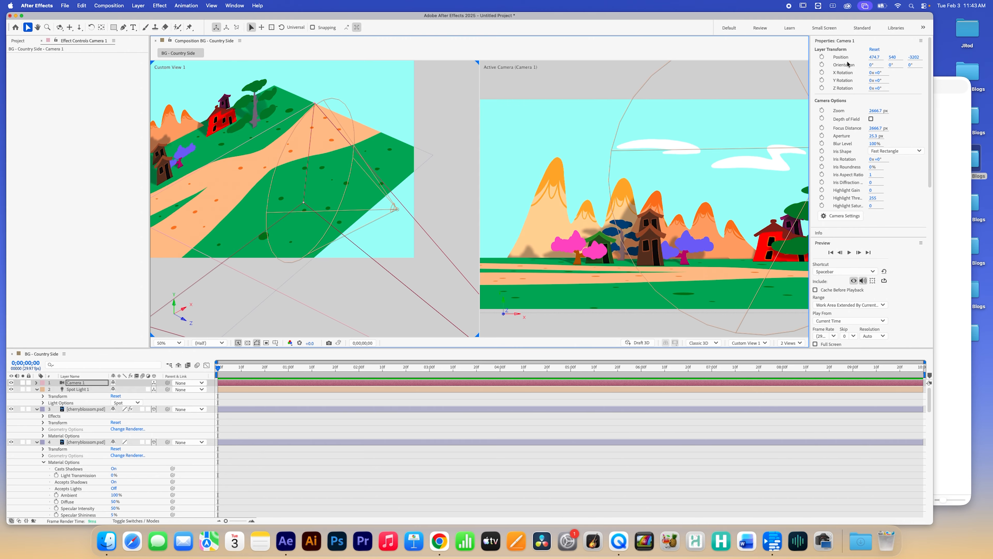